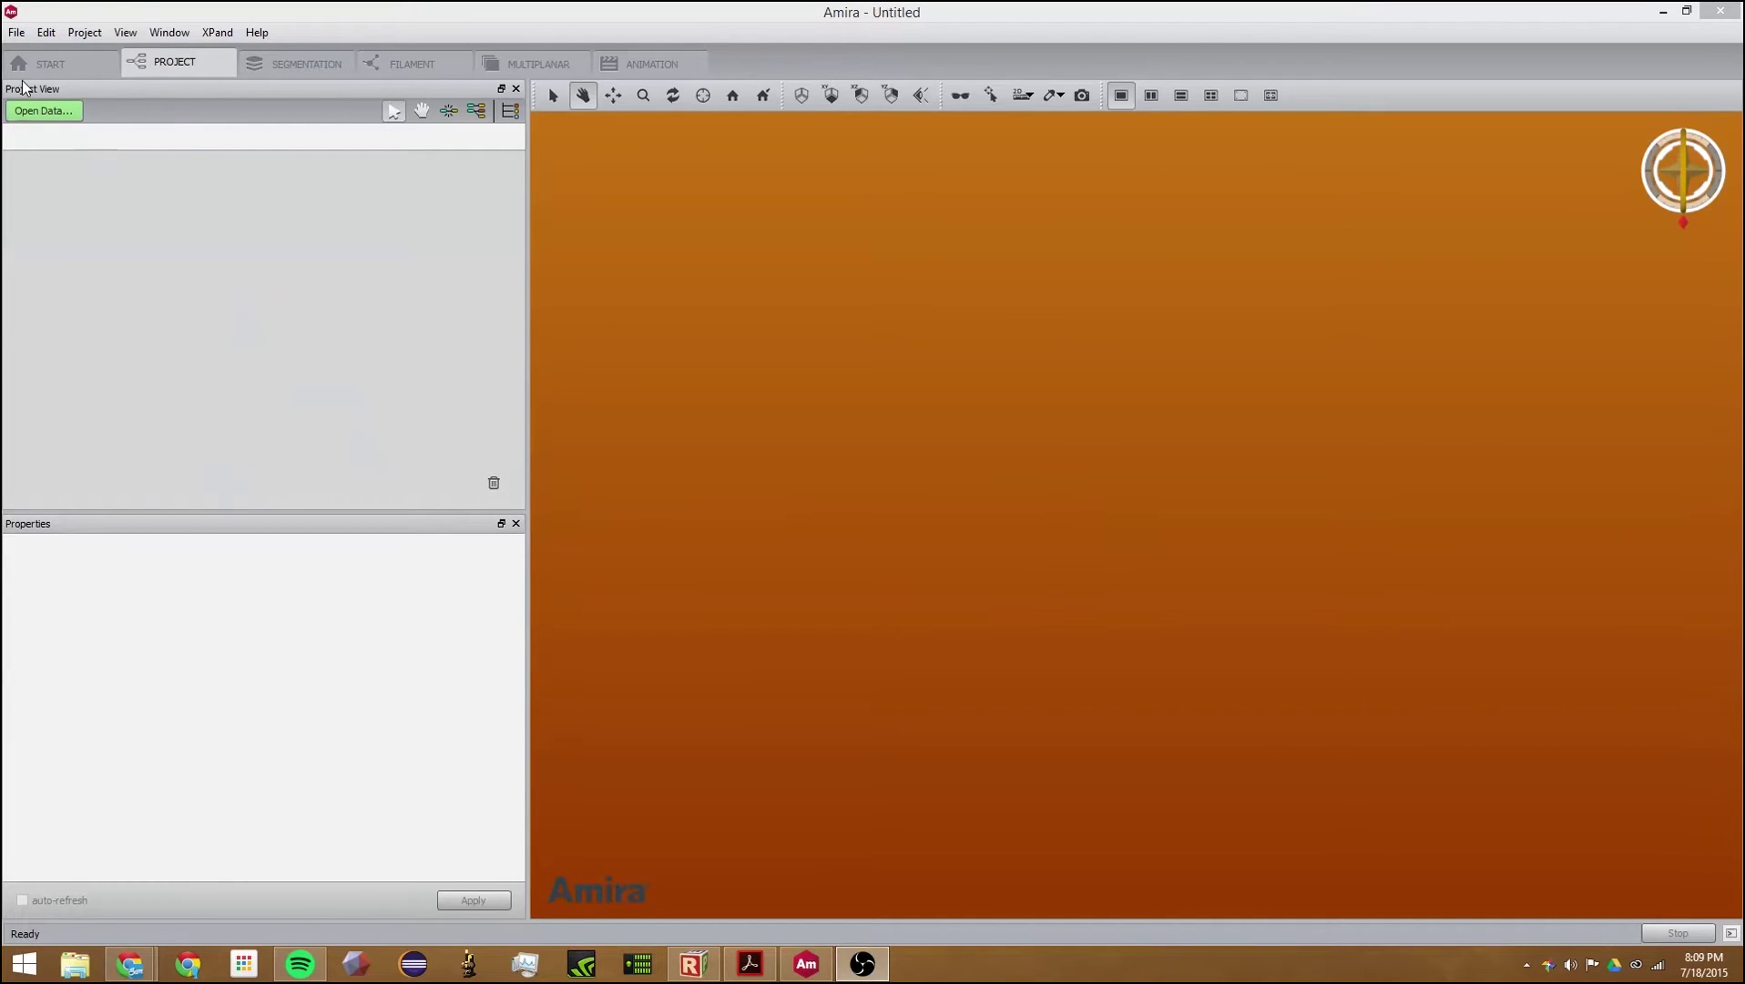
# Step: Show the Amira welcome page listing recent data, recent projects, help and news
pyautogui.click(50, 61)
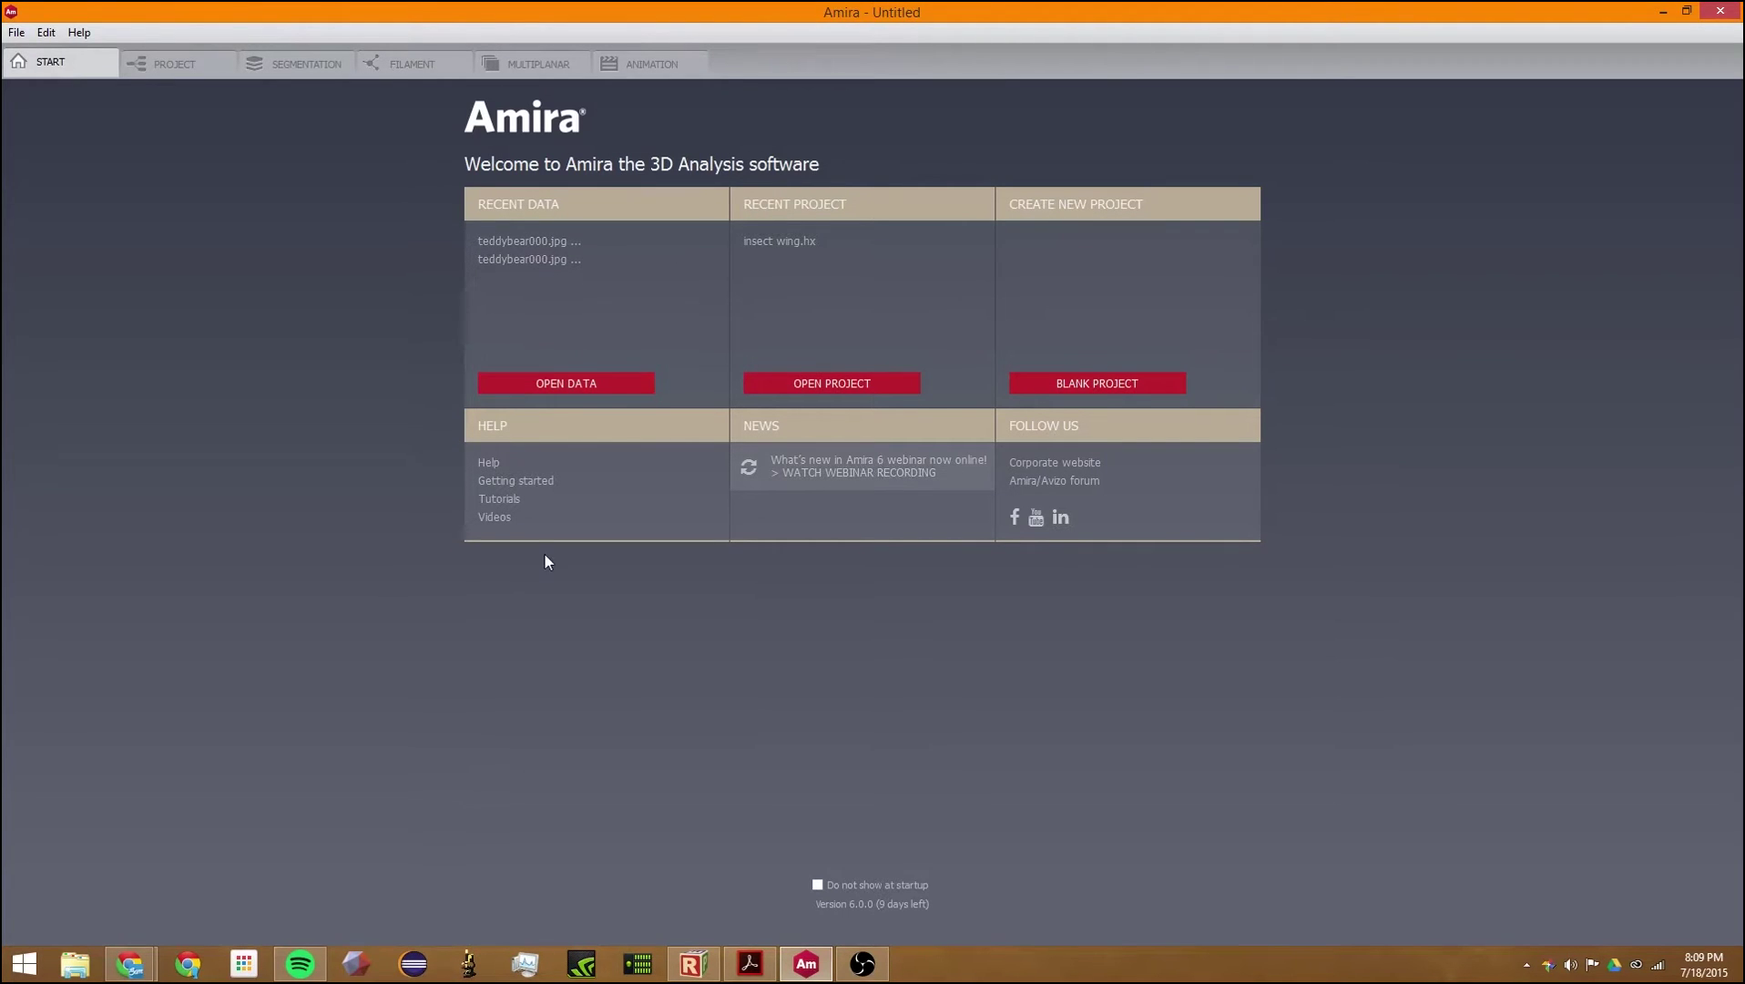
# Step: Load chocolate-bar.am from the Amira-6.0.0/data/tutorials folder into the project
pyautogui.click(585, 383)
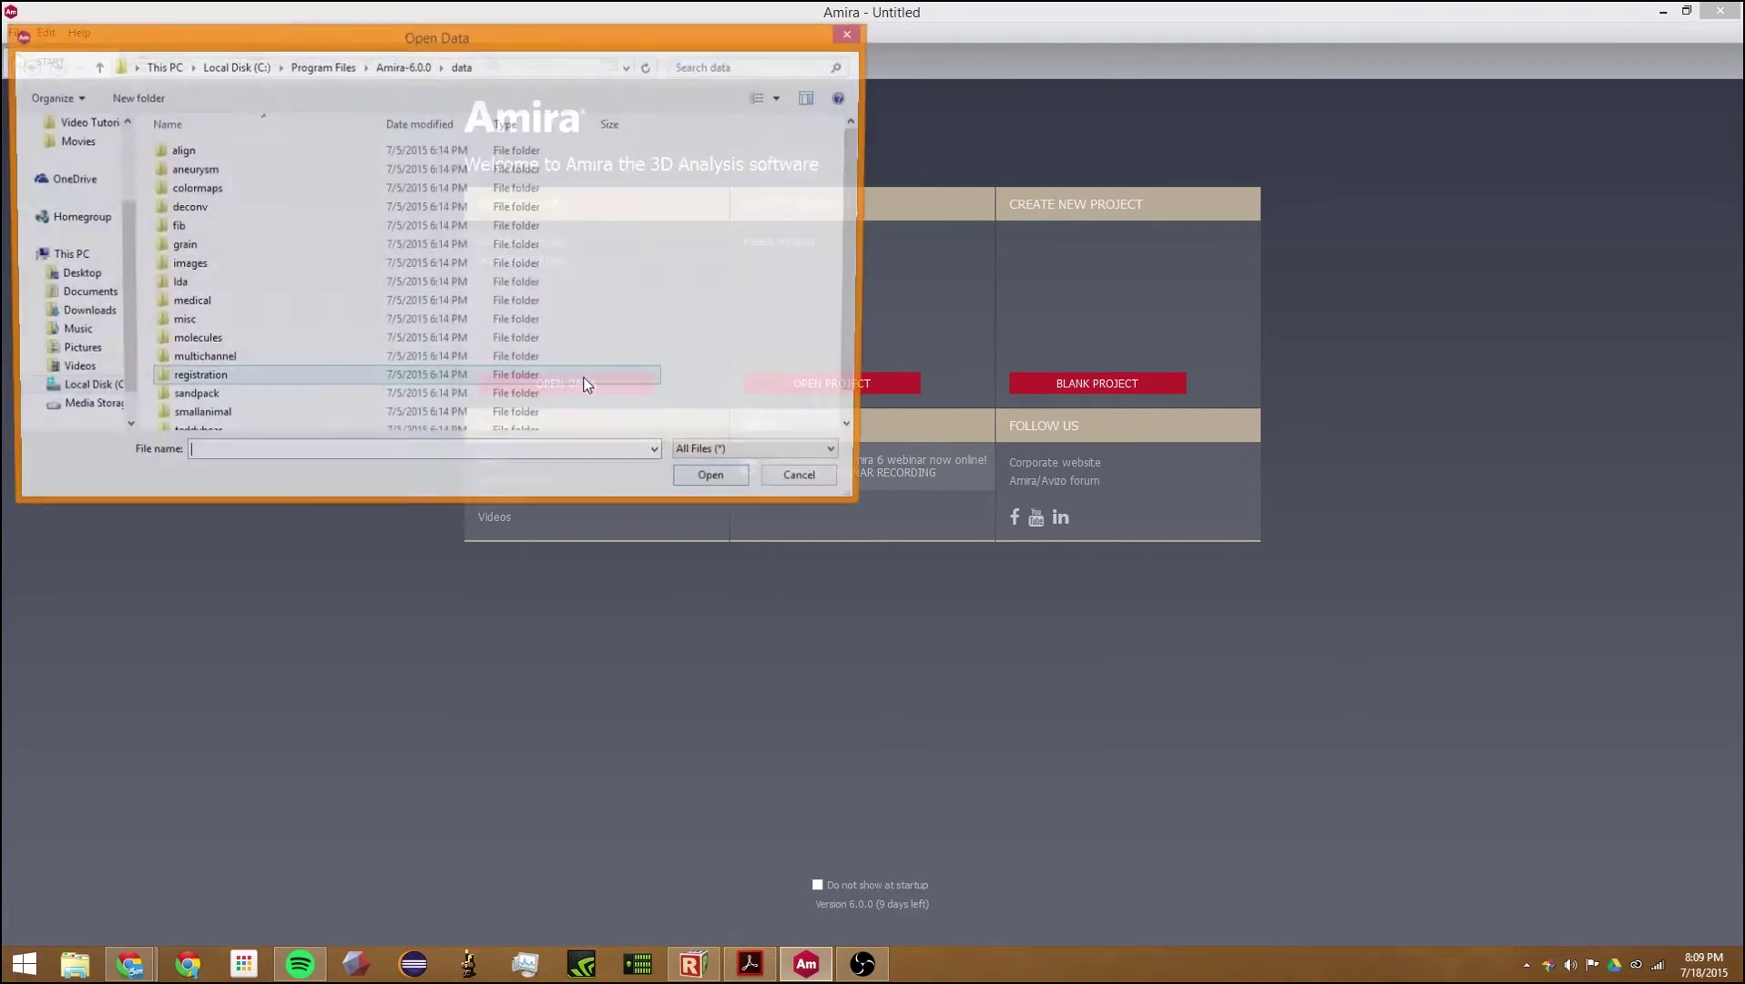
pyautogui.doubleClick(307, 426)
pyautogui.click(309, 420)
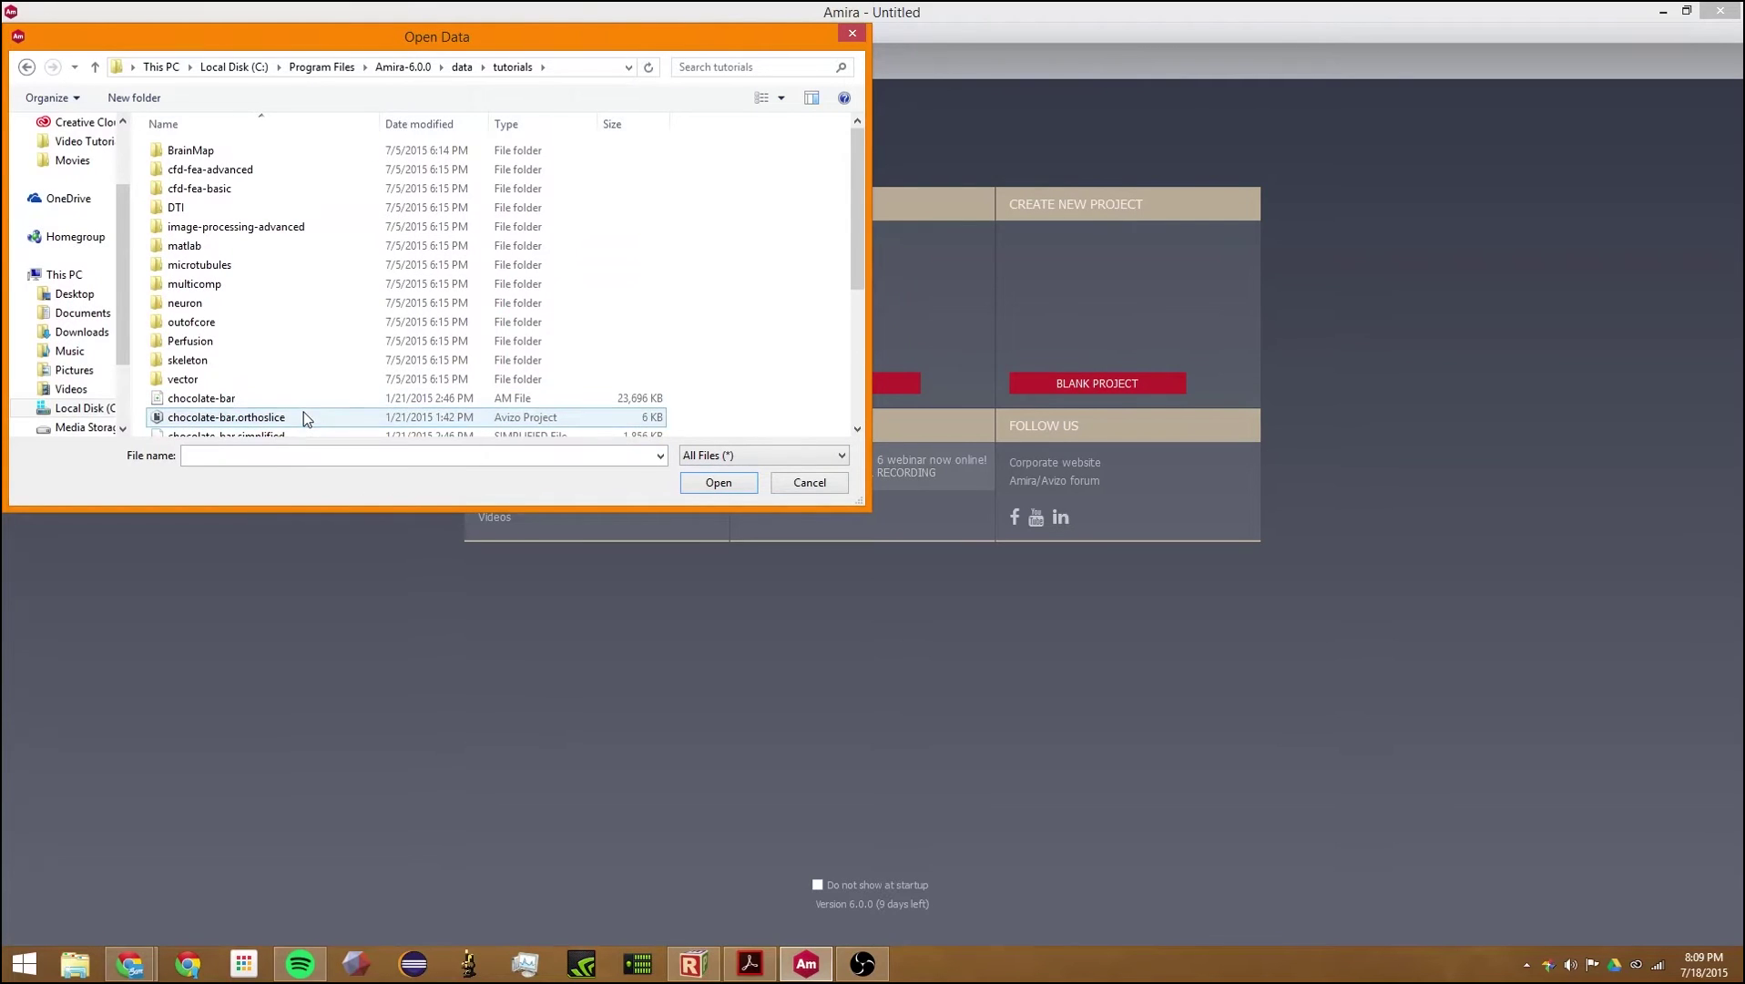
pyautogui.scroll(-2, 311, 379)
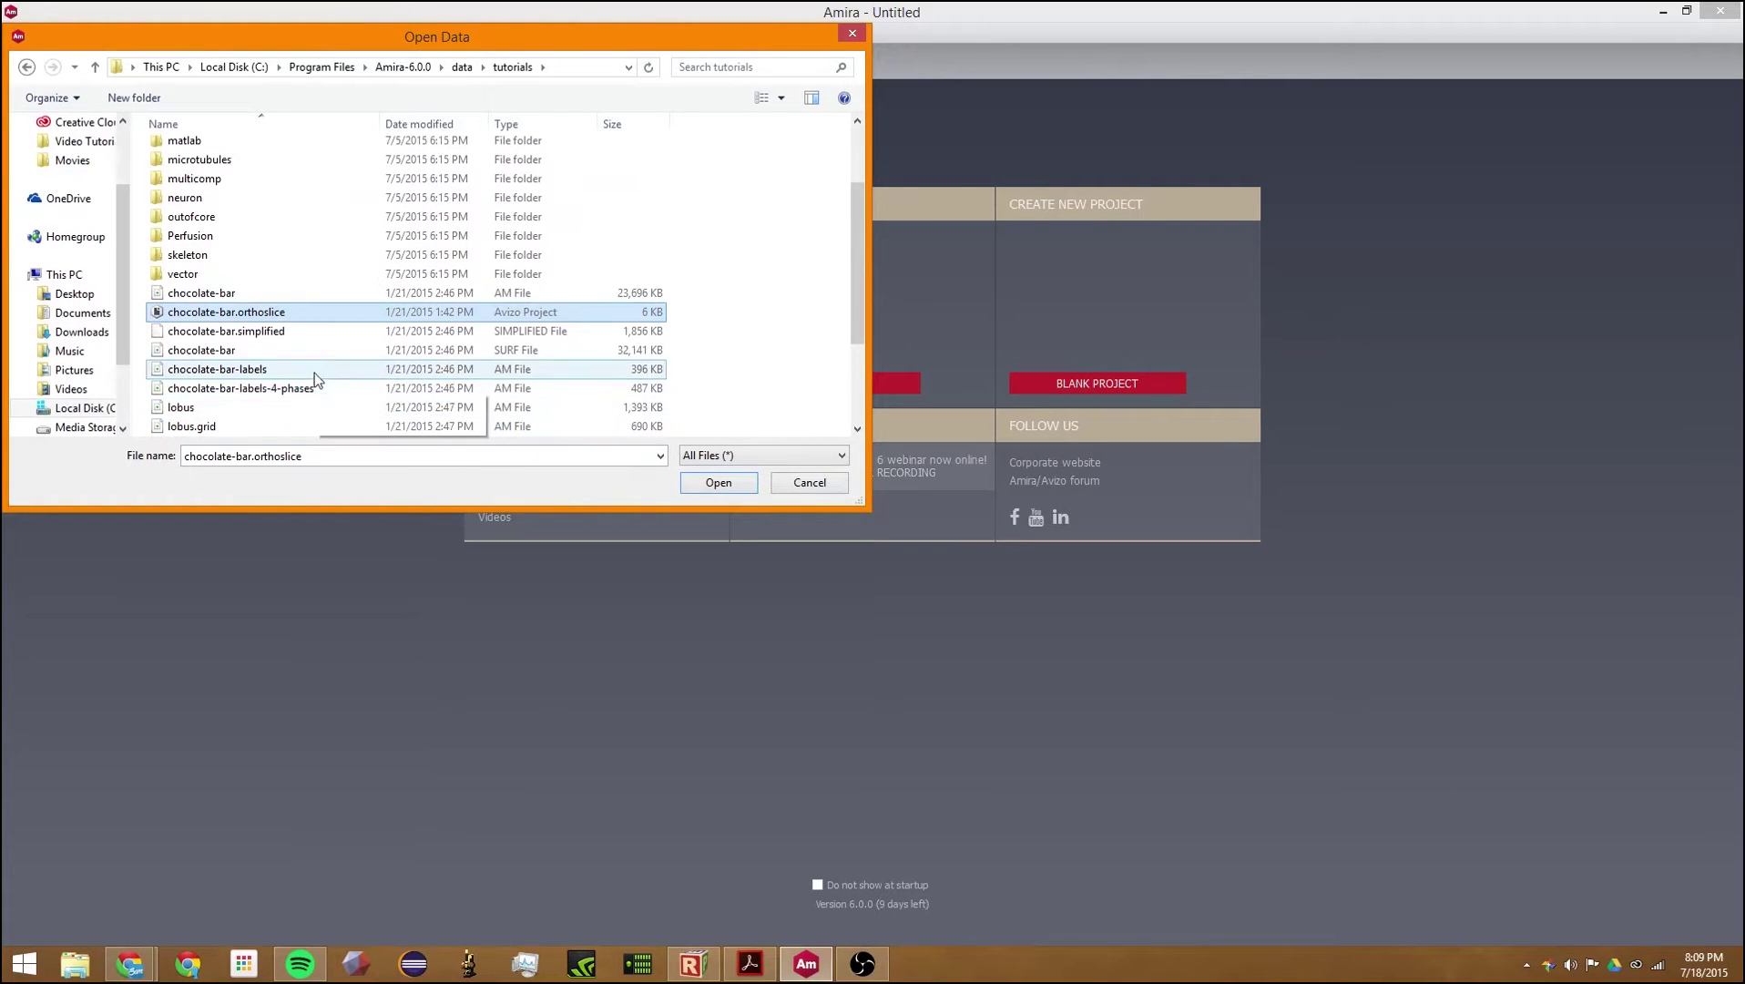
pyautogui.click(358, 294)
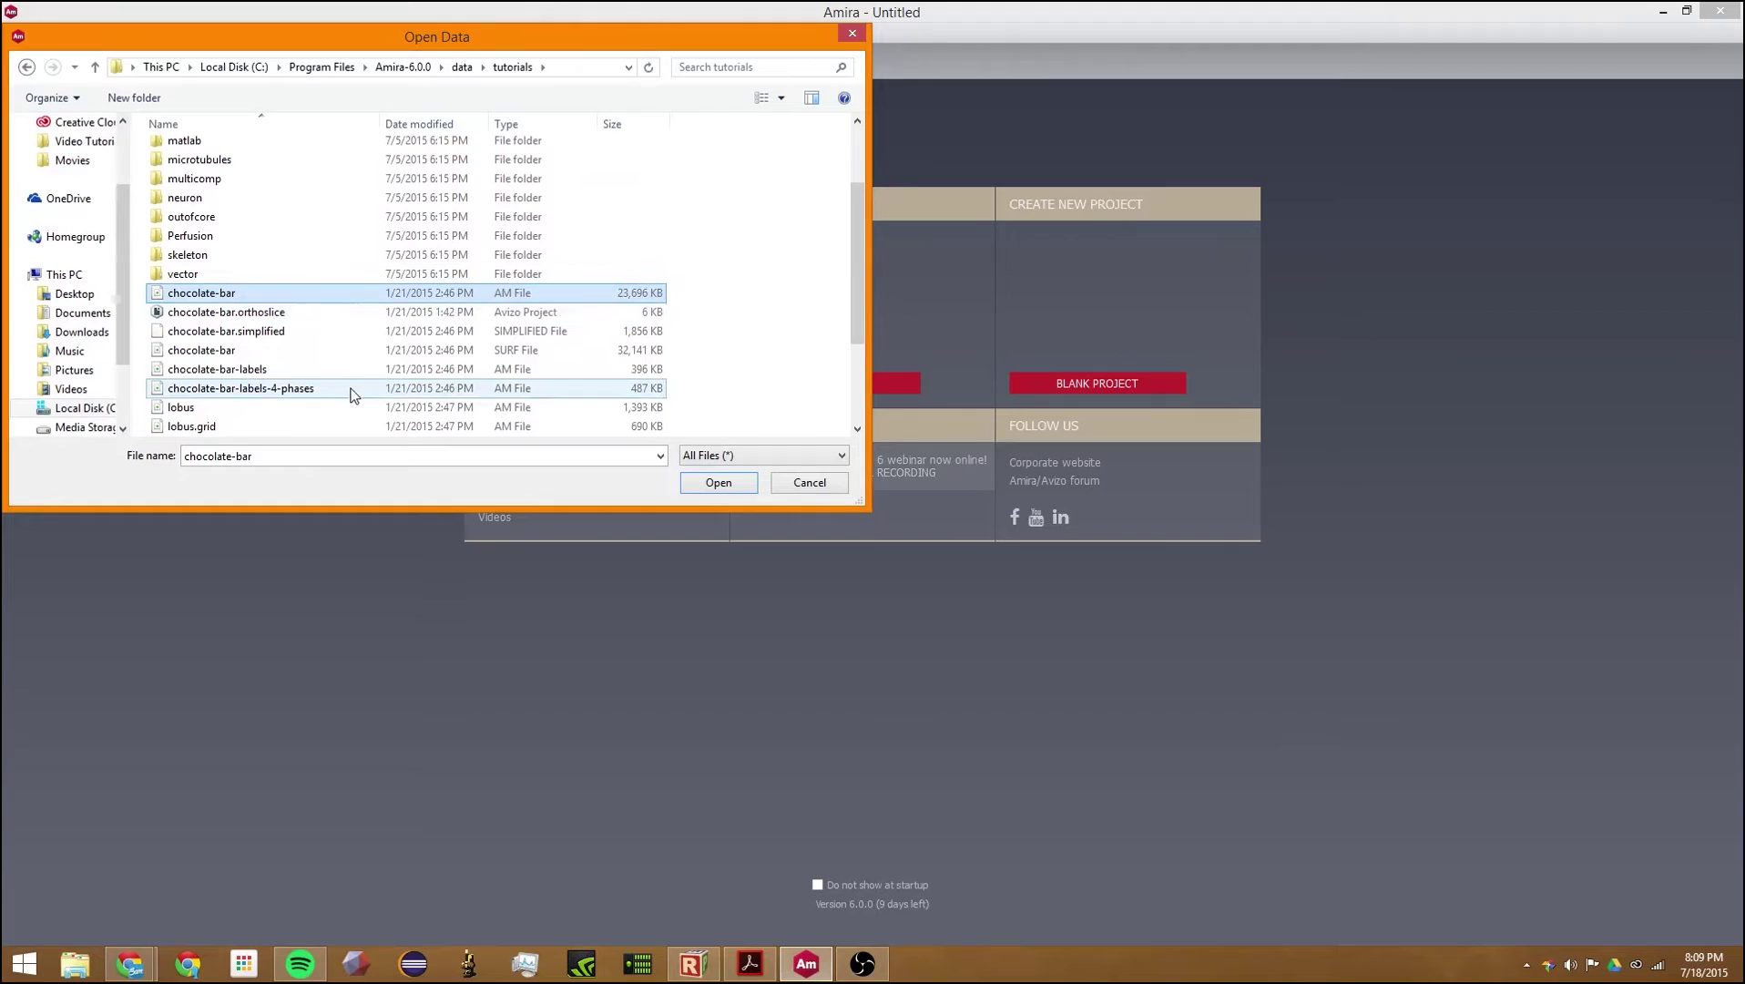
pyautogui.click(360, 373)
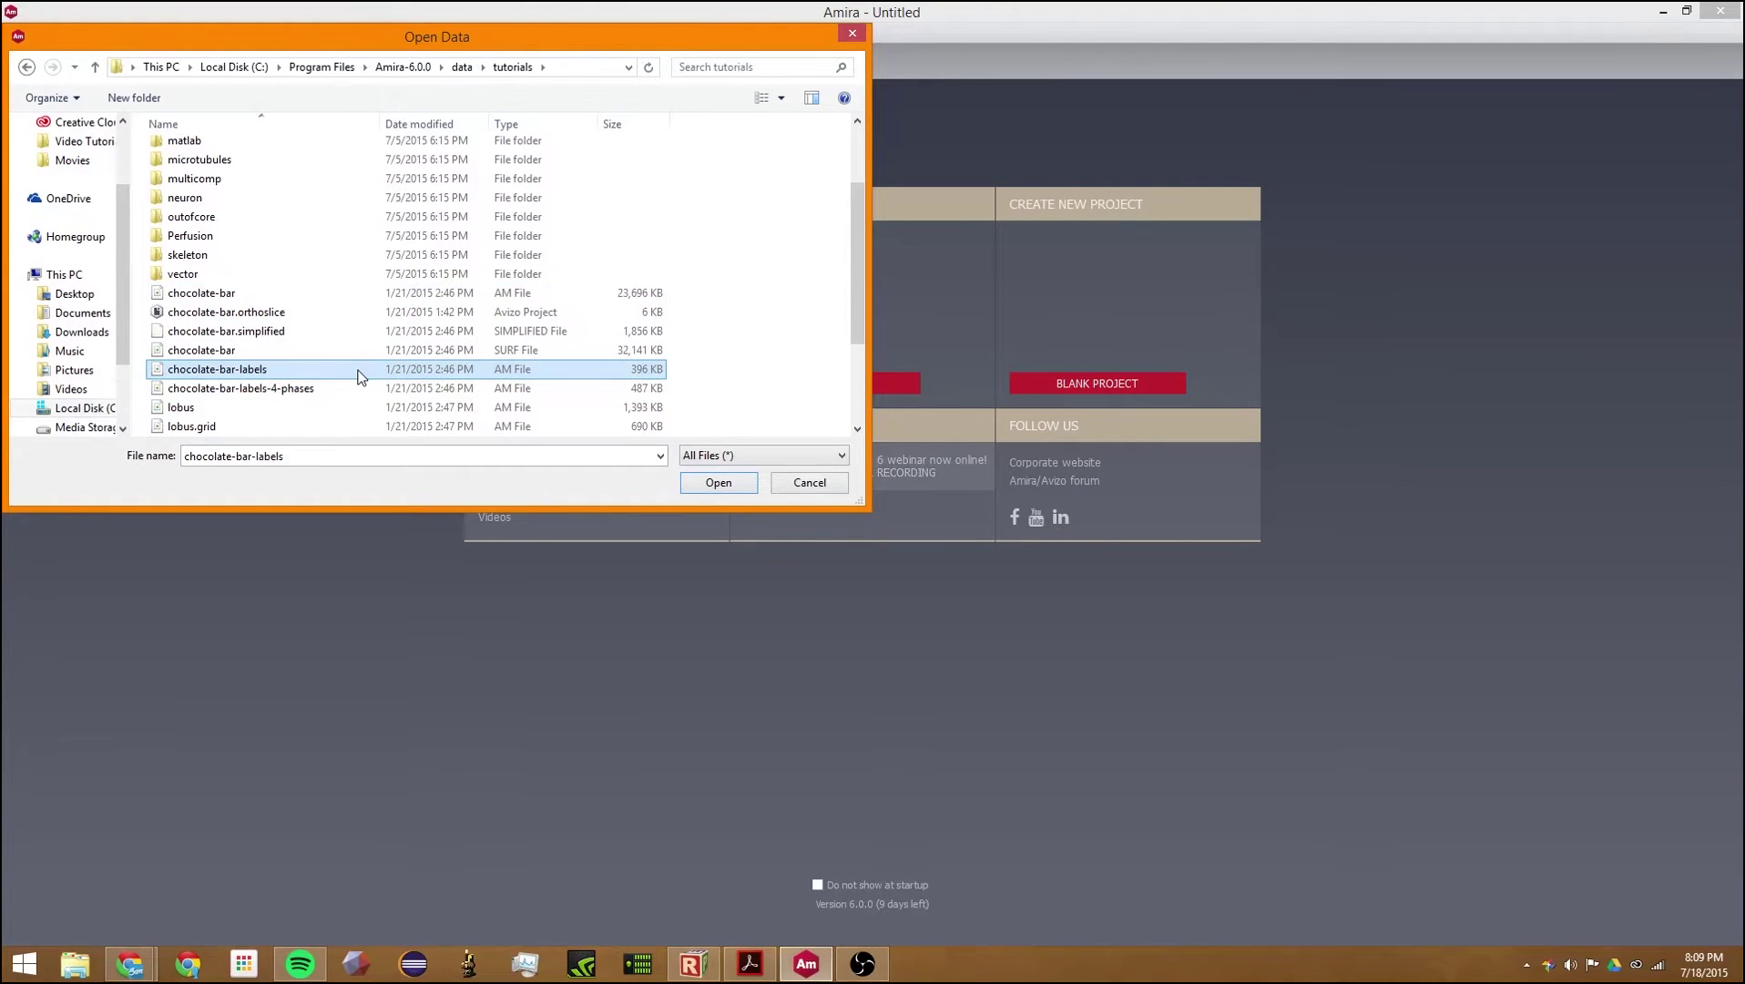
pyautogui.doubleClick(357, 293)
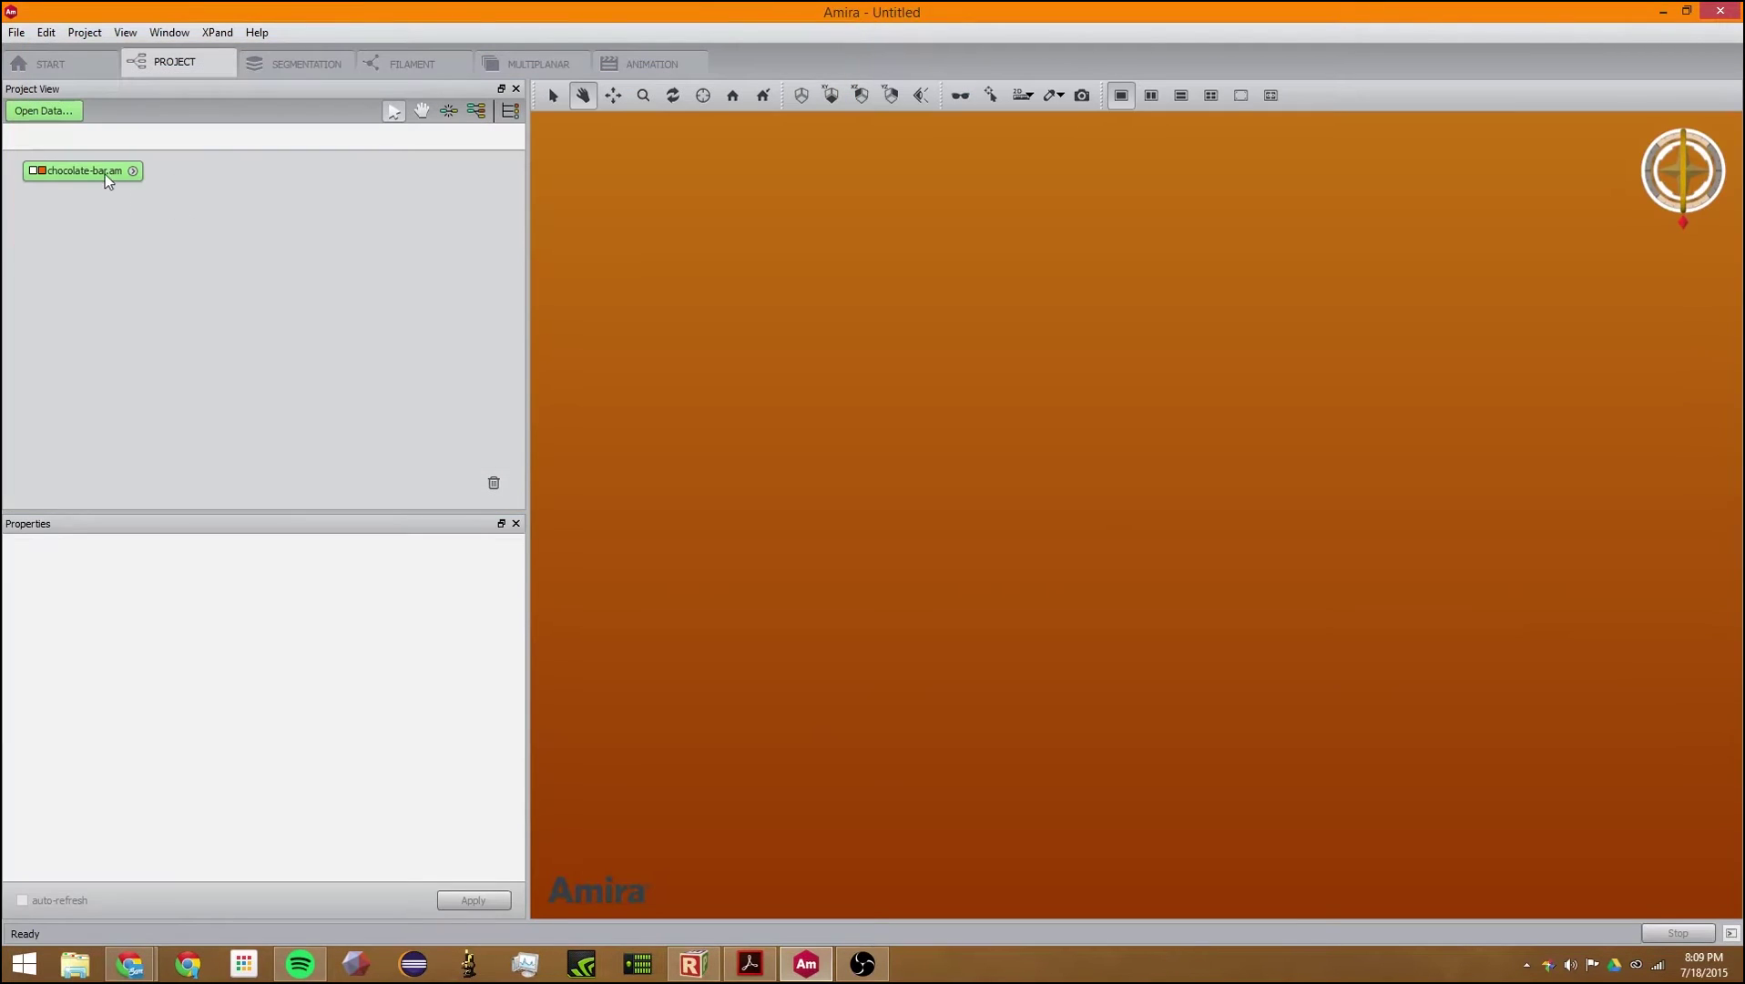
# Step: Attach a Volume Rendering to chocolate-bar.am and rotate the grey 3D bar in the viewer
pyautogui.click(104, 175)
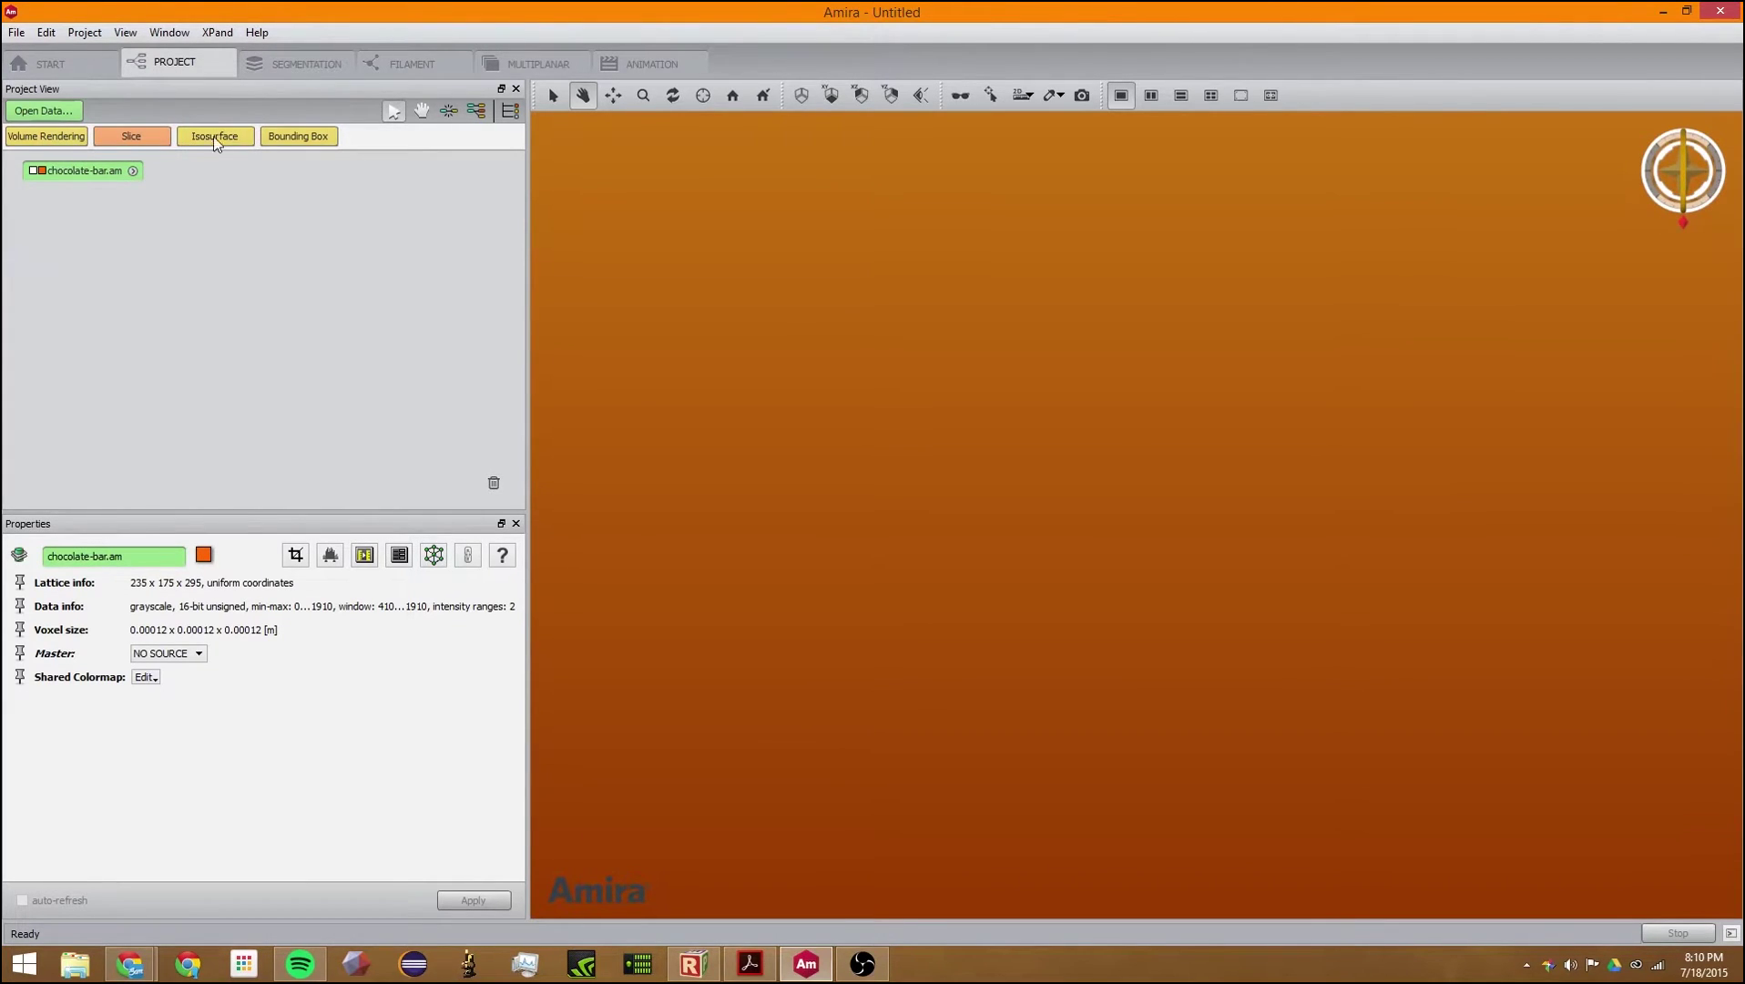
pyautogui.click(41, 138)
pyautogui.moveTo(1220, 459); pyautogui.dragTo(1120, 533)
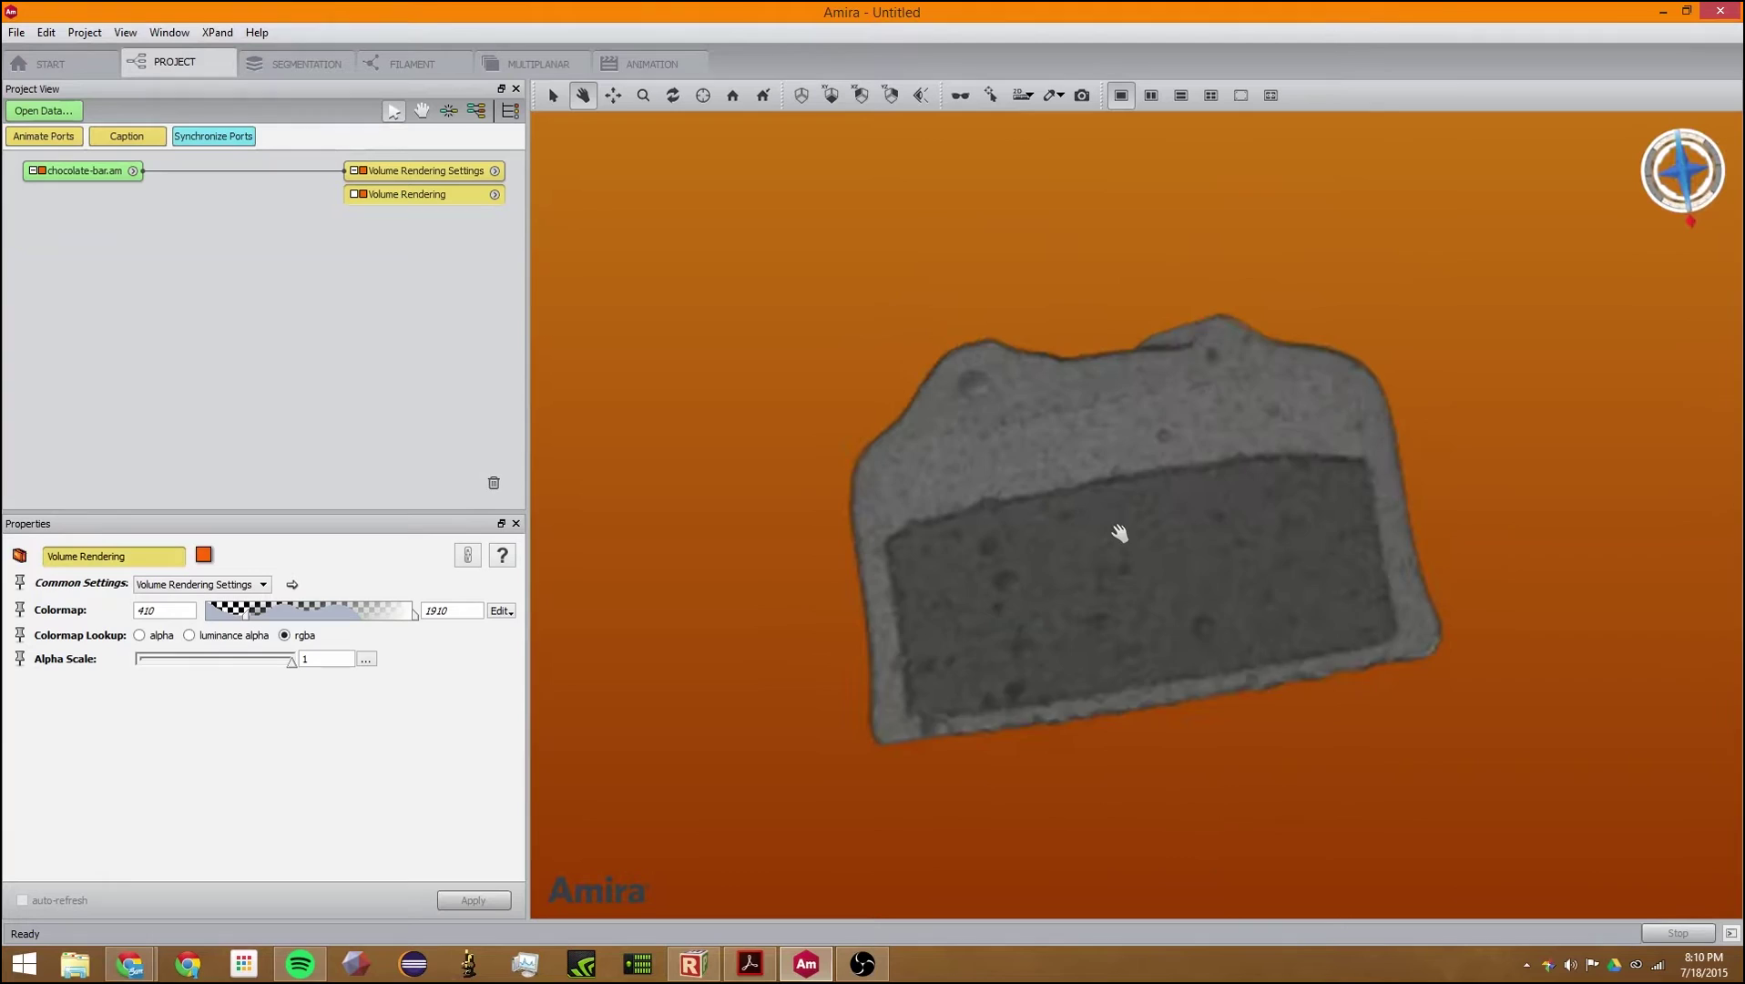
# Step: Add a Slice to chocolate-bar.am and try clipping the volume at the slice plane, then turn clipping off
pyautogui.click(85, 170)
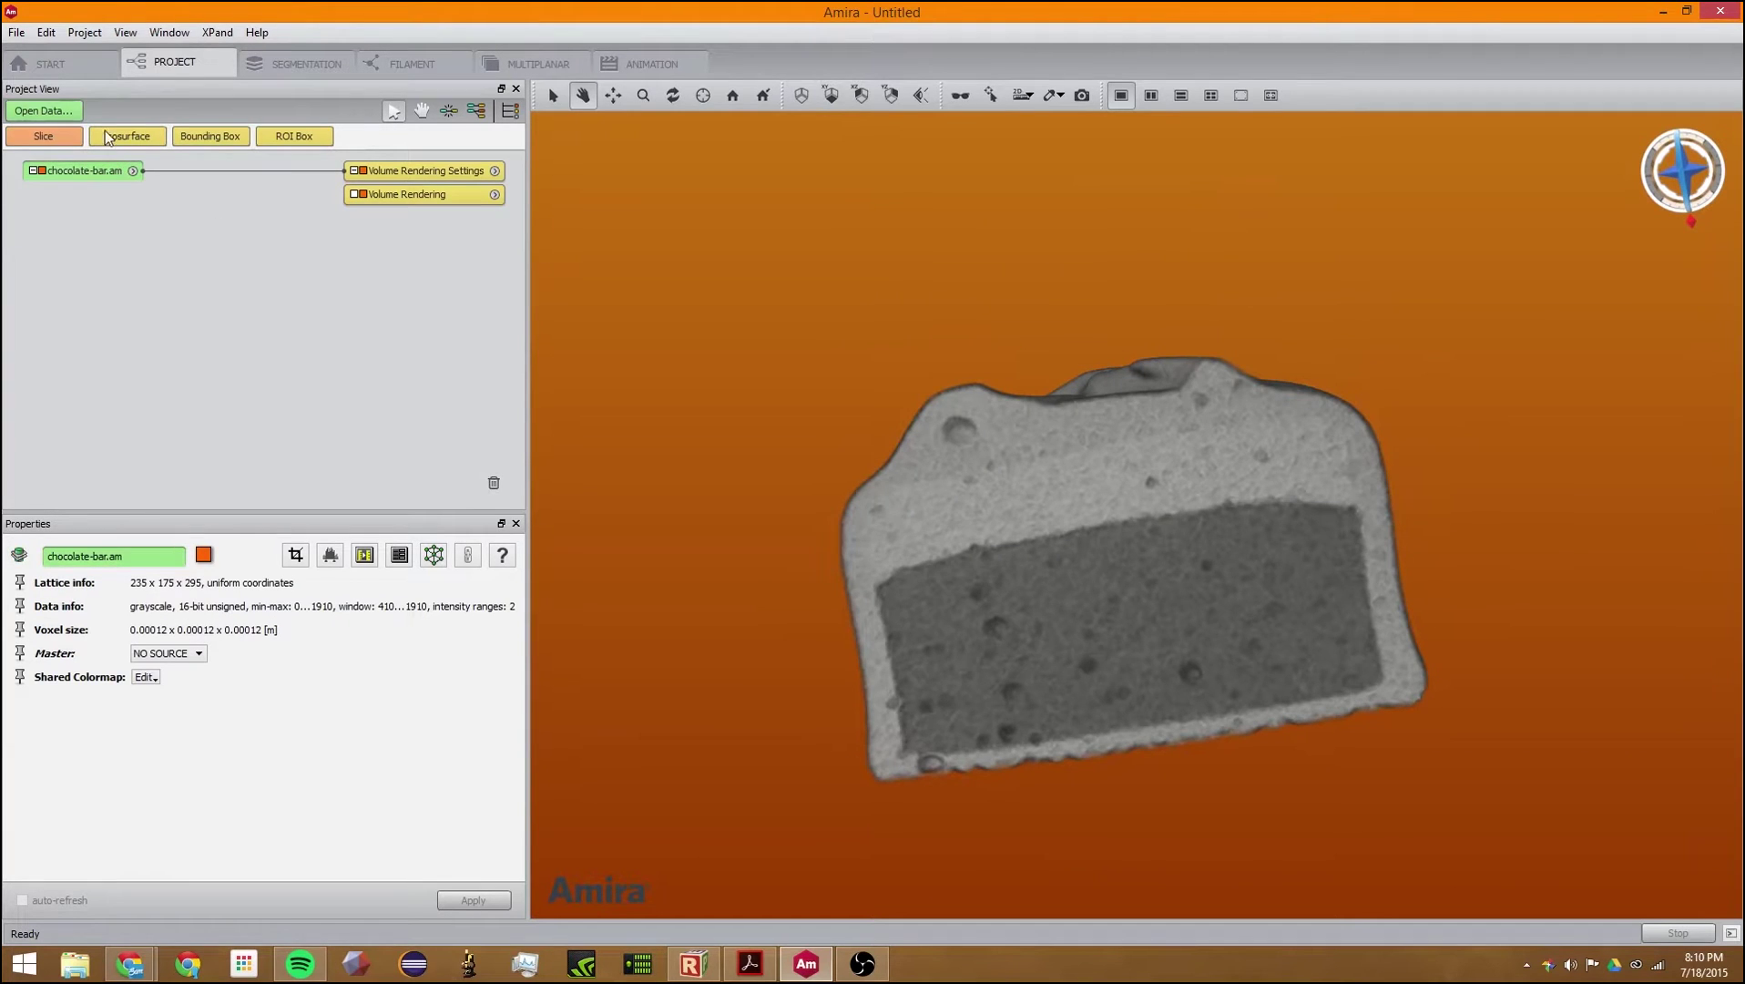
pyautogui.click(41, 136)
pyautogui.moveTo(1391, 510); pyautogui.dragTo(838, 663)
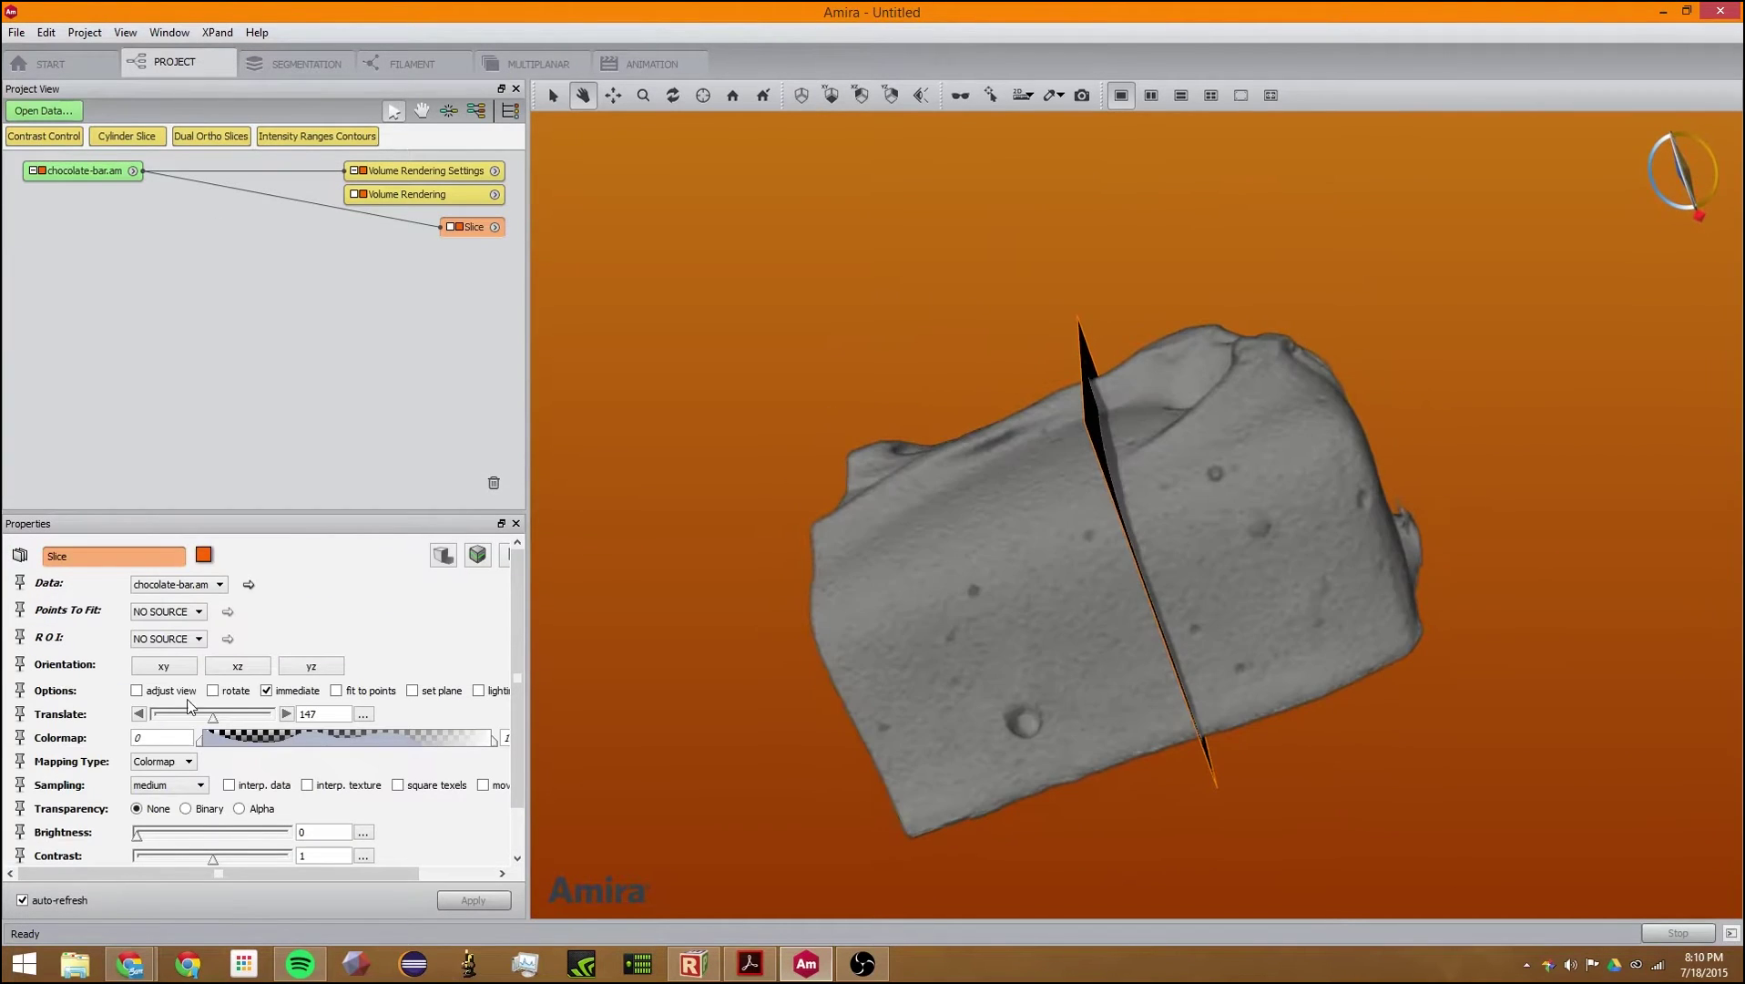
pyautogui.click(442, 554)
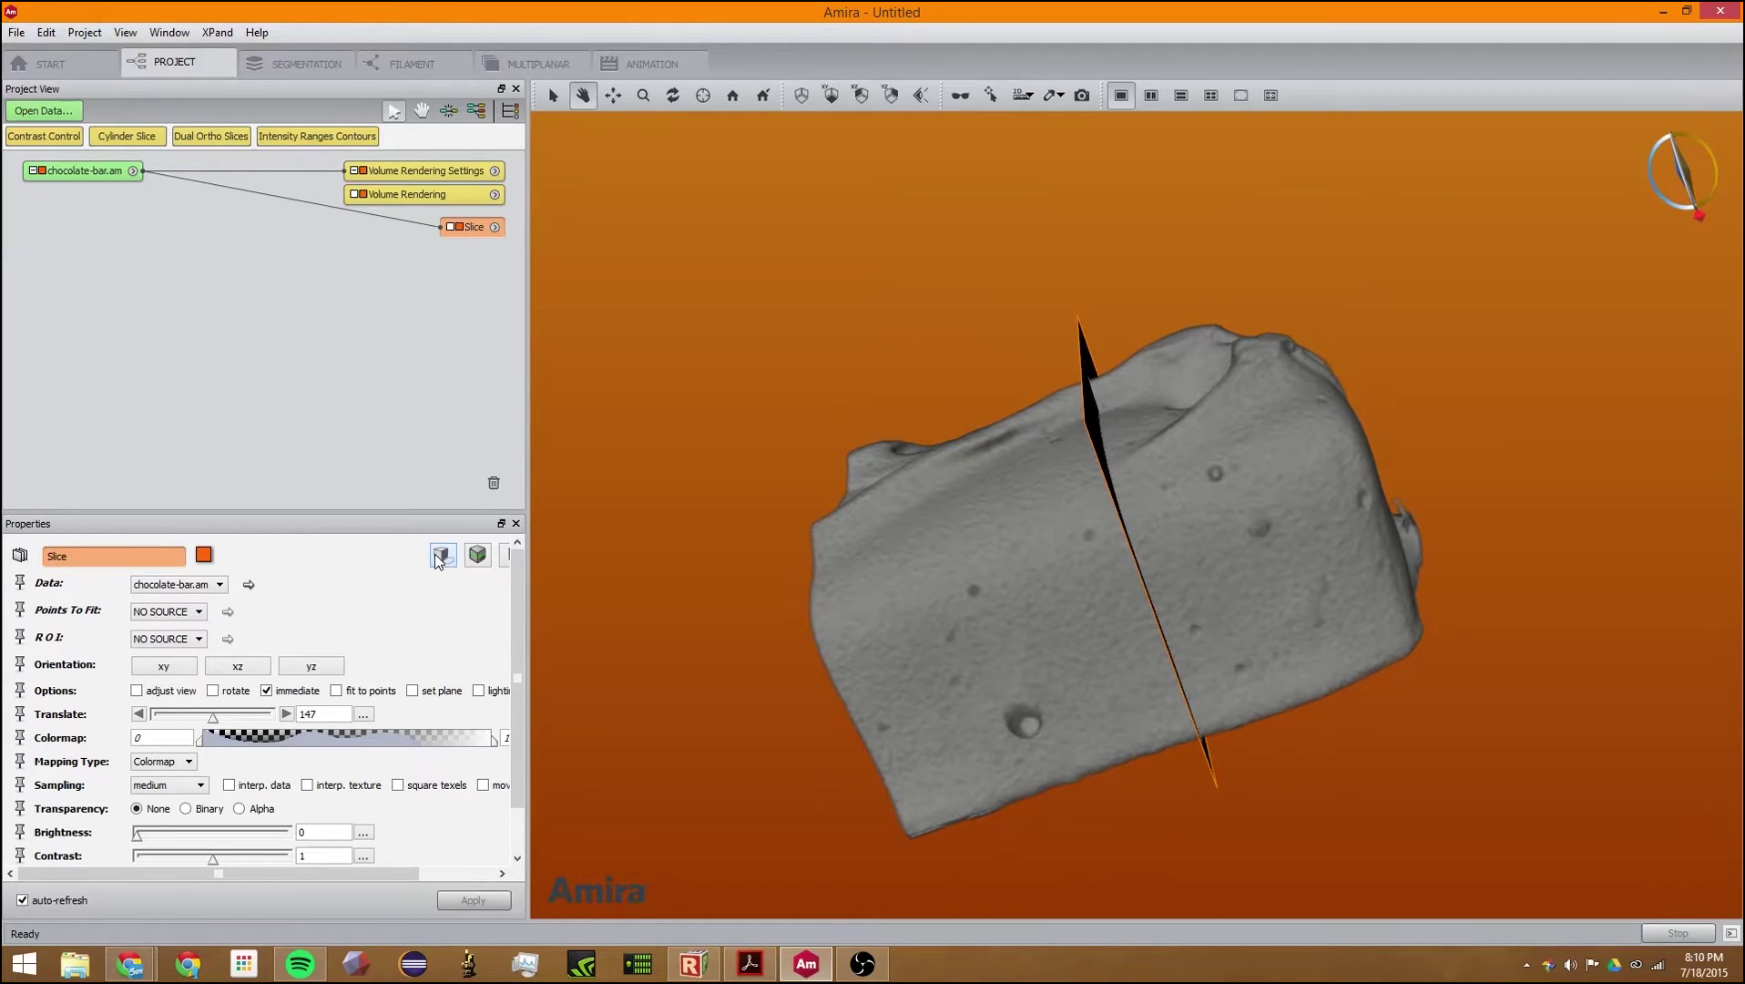
pyautogui.click(479, 555)
pyautogui.scroll(-1, 517, 654)
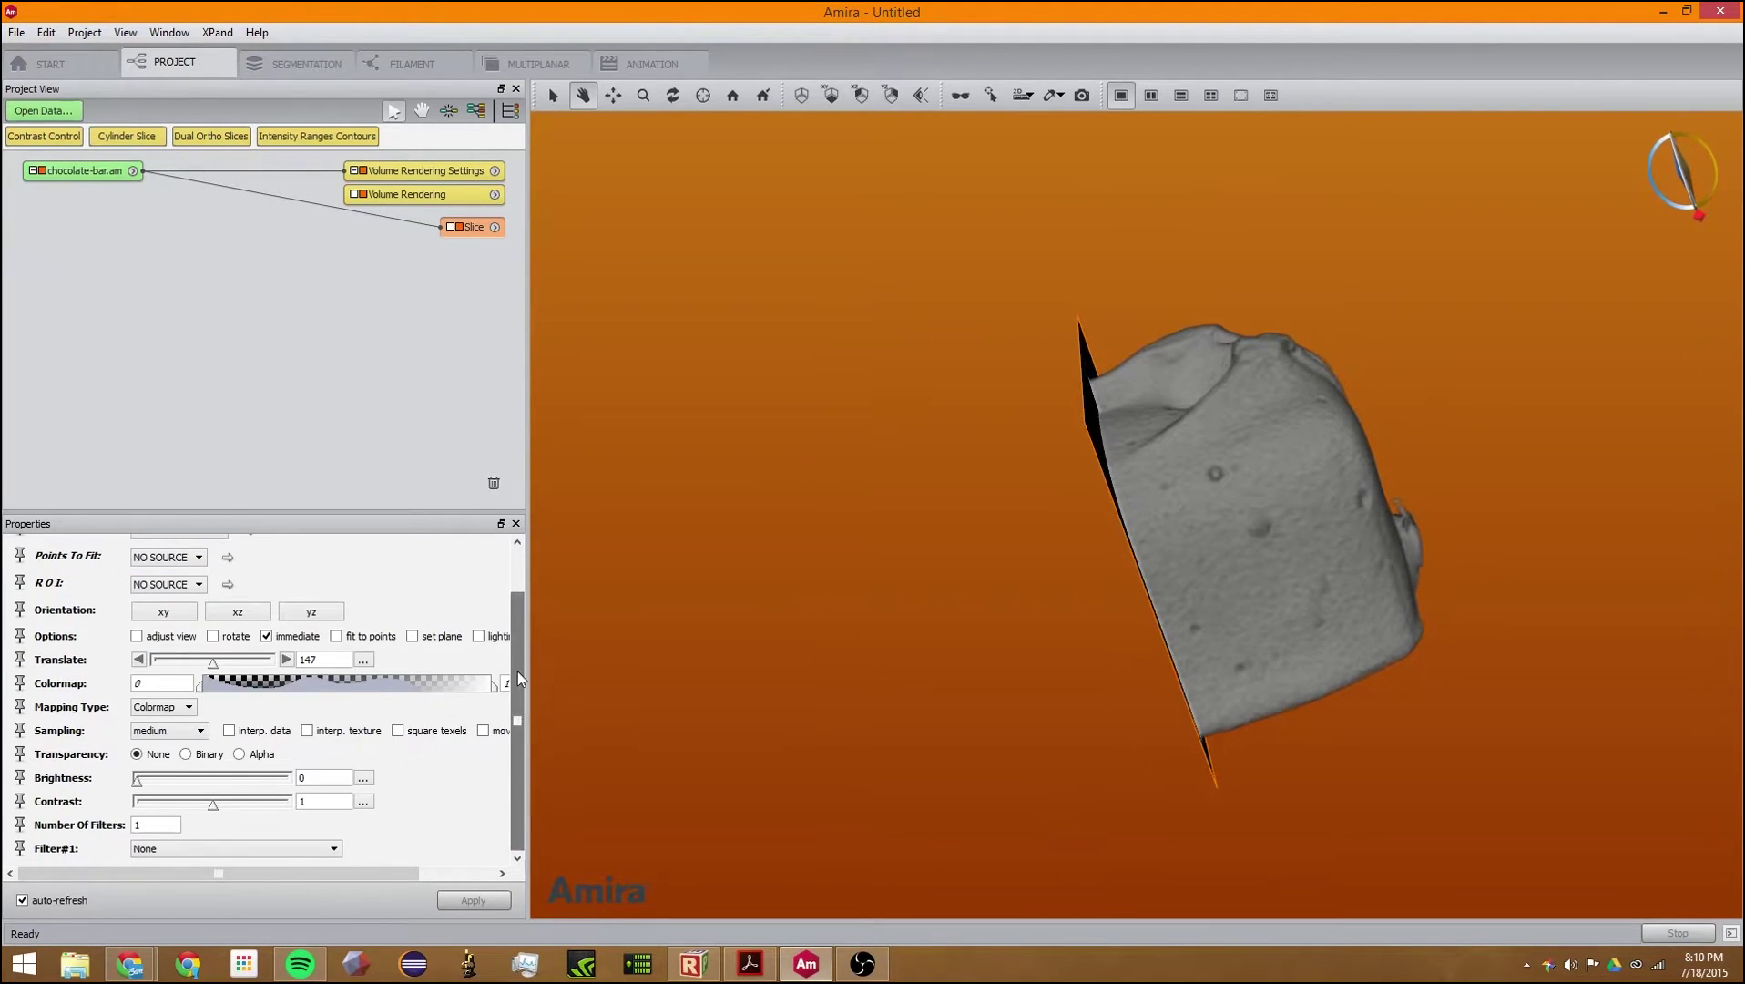
pyautogui.scroll(1, 517, 679)
pyautogui.click(475, 559)
pyautogui.moveTo(950, 634); pyautogui.dragTo(1498, 478)
pyautogui.moveTo(1367, 505); pyautogui.dragTo(1326, 397)
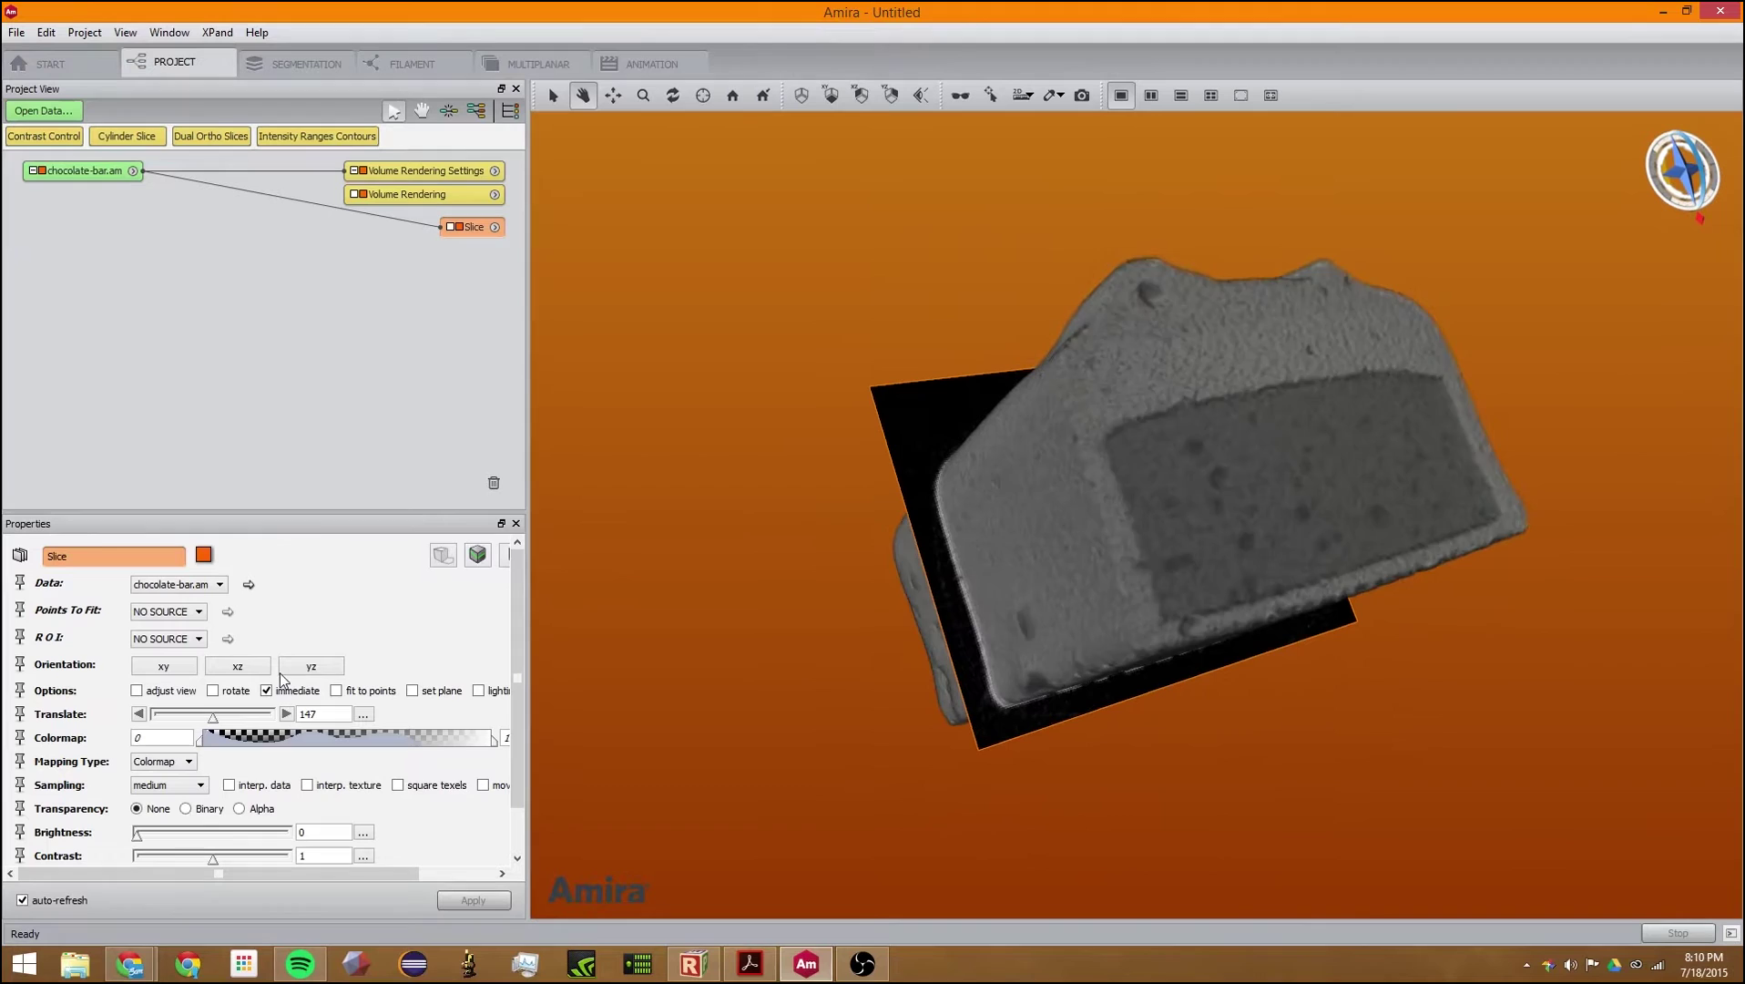
# Step: Set the slice to xz orientation with Alpha transparency, viewing the bar's patterned cut face
pyautogui.click(258, 670)
pyautogui.click(294, 670)
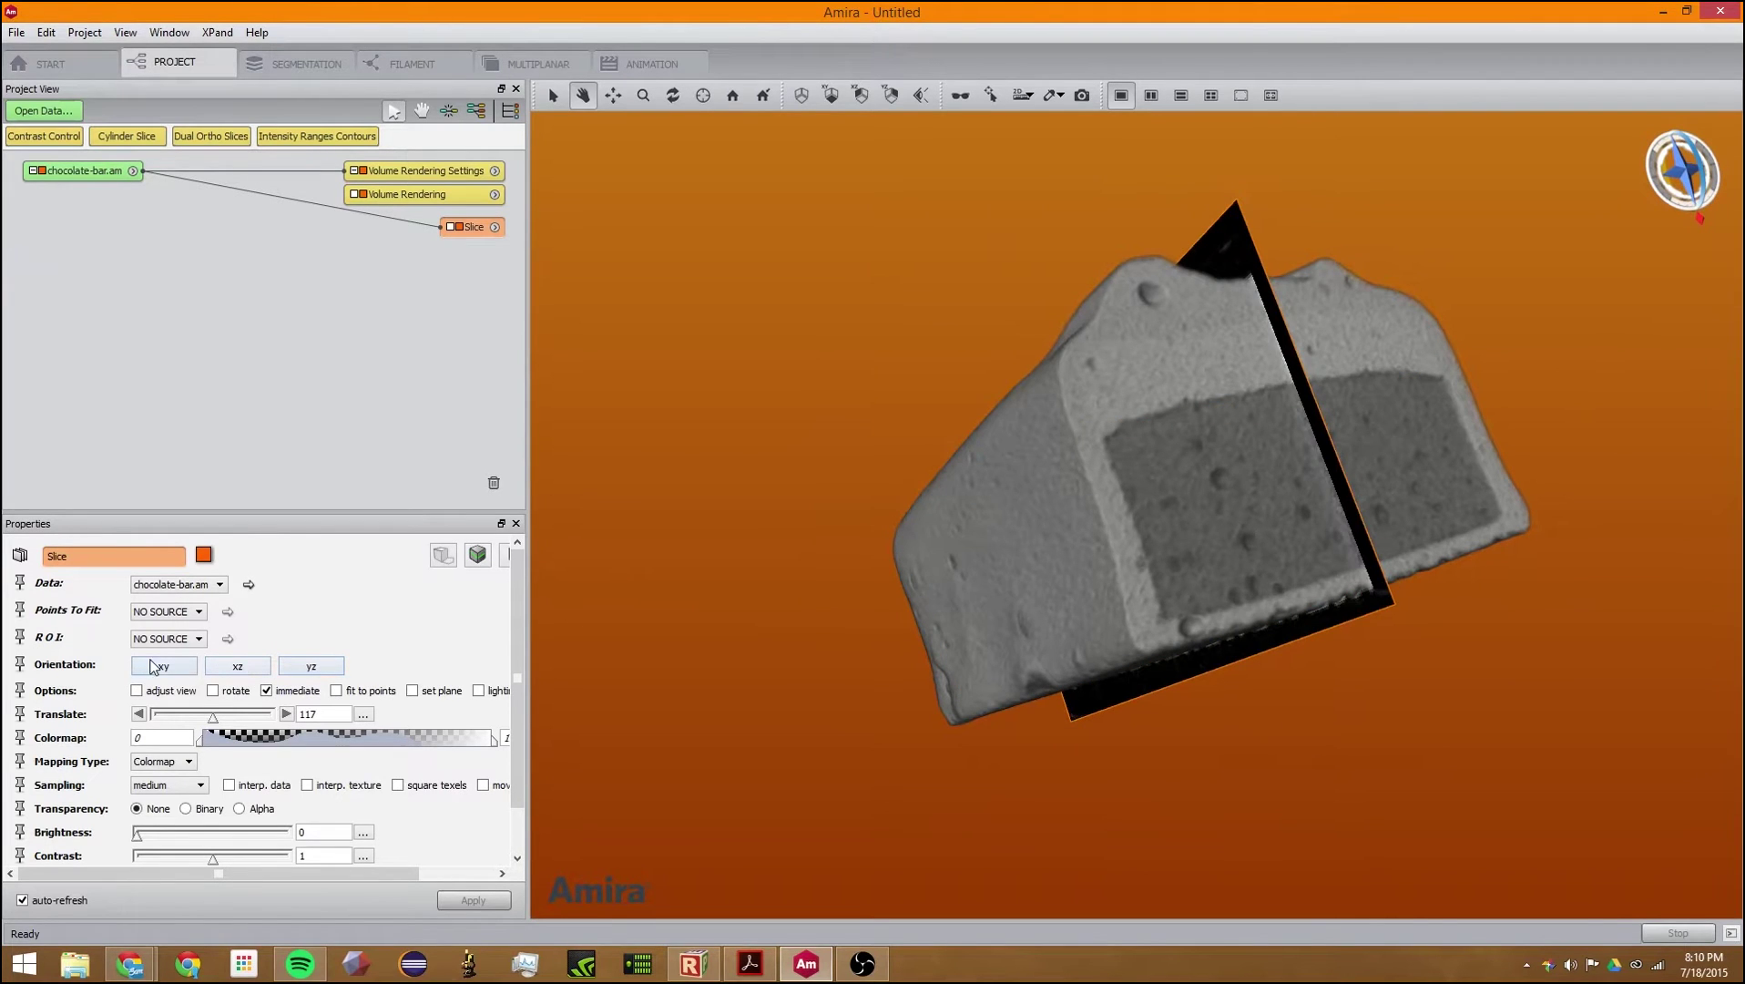
pyautogui.click(154, 666)
pyautogui.click(234, 664)
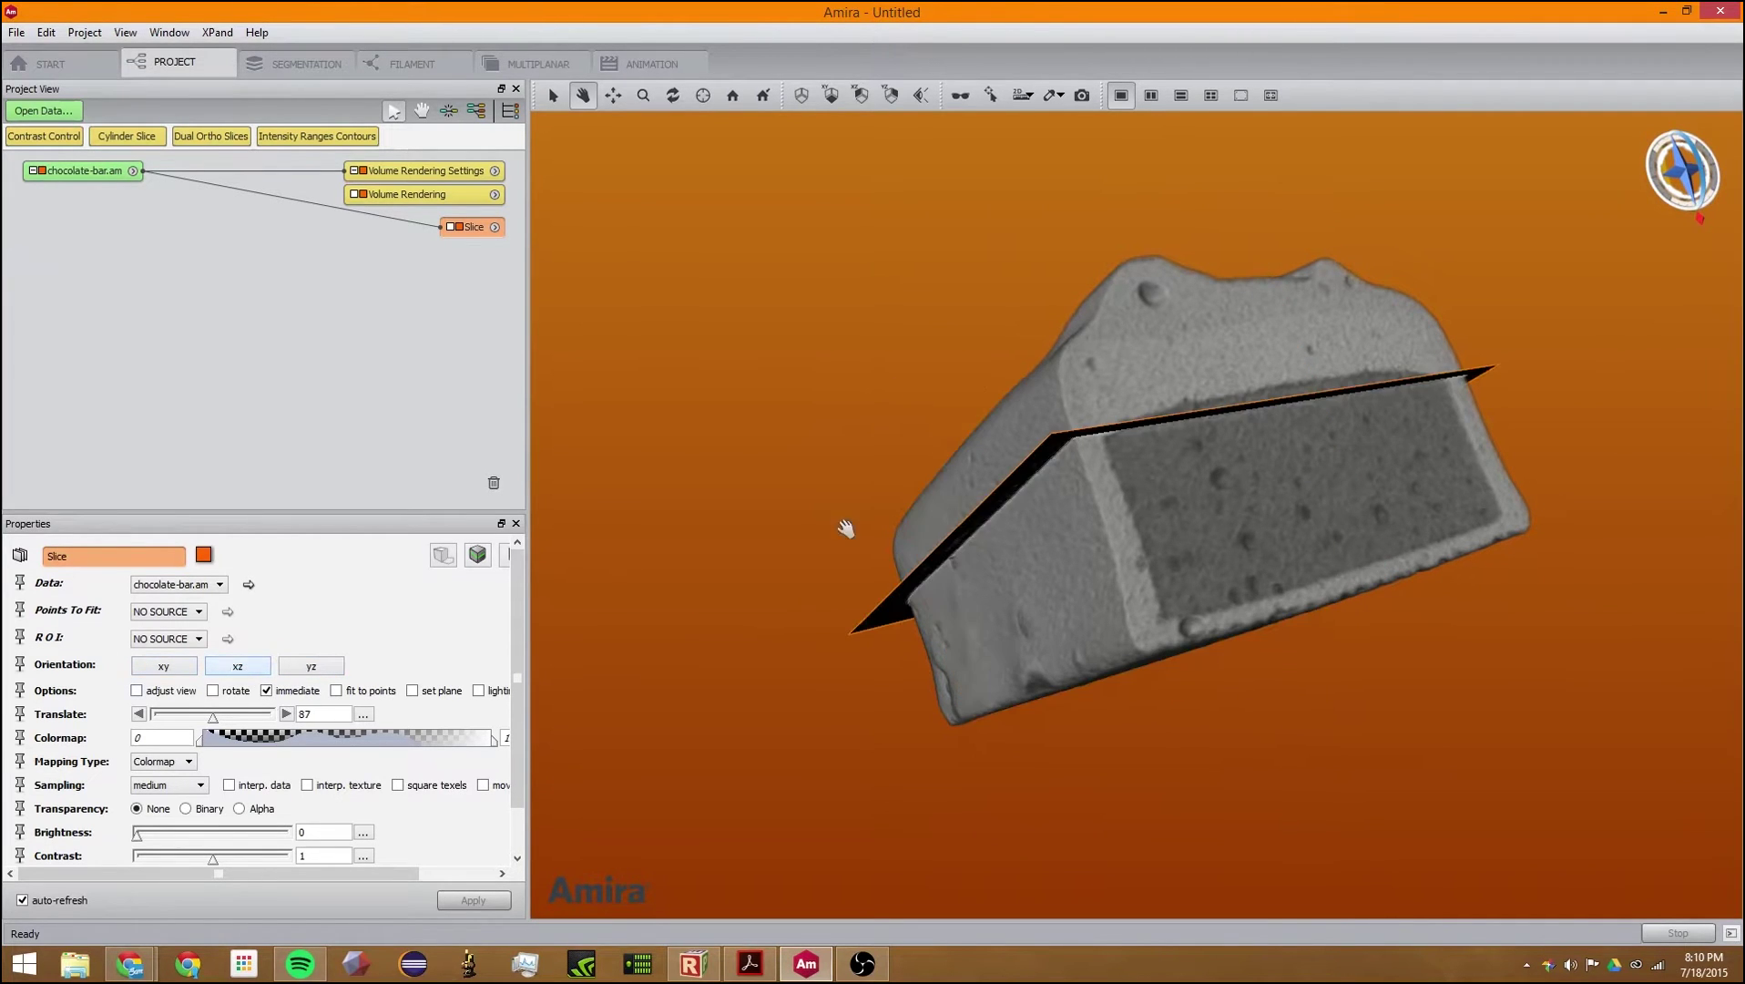
pyautogui.moveTo(1188, 510); pyautogui.dragTo(955, 261)
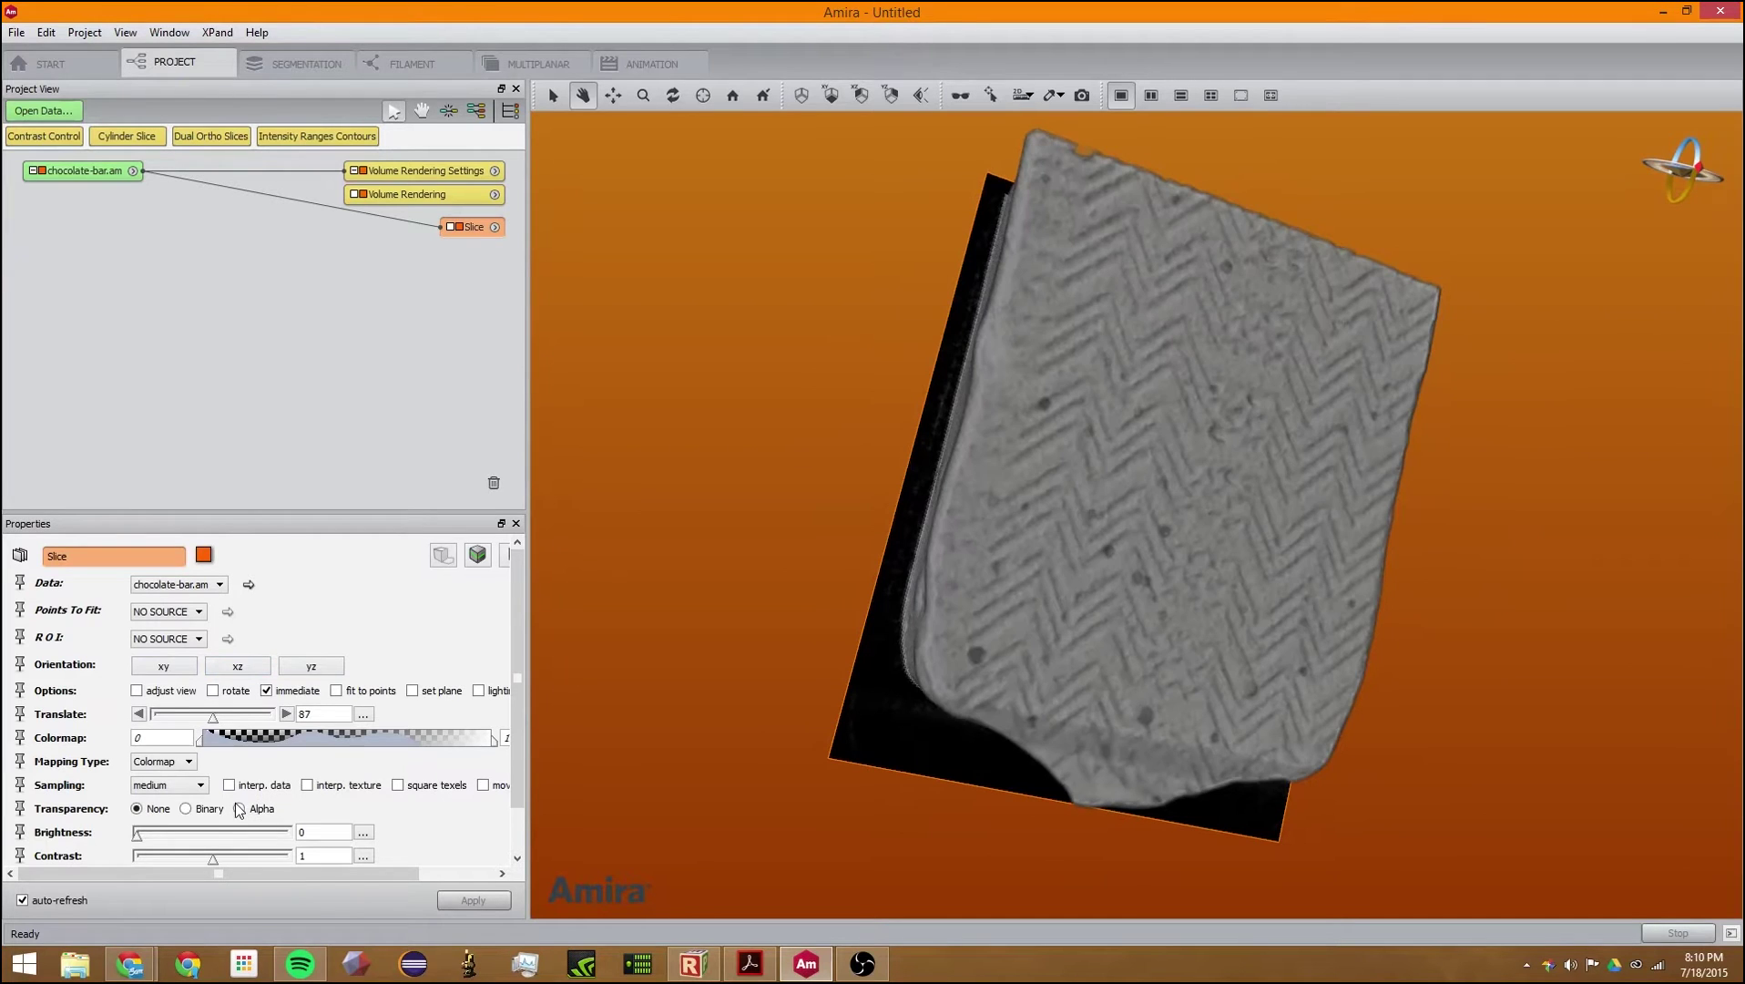
pyautogui.click(239, 808)
pyautogui.moveTo(1024, 656); pyautogui.dragTo(1215, 394)
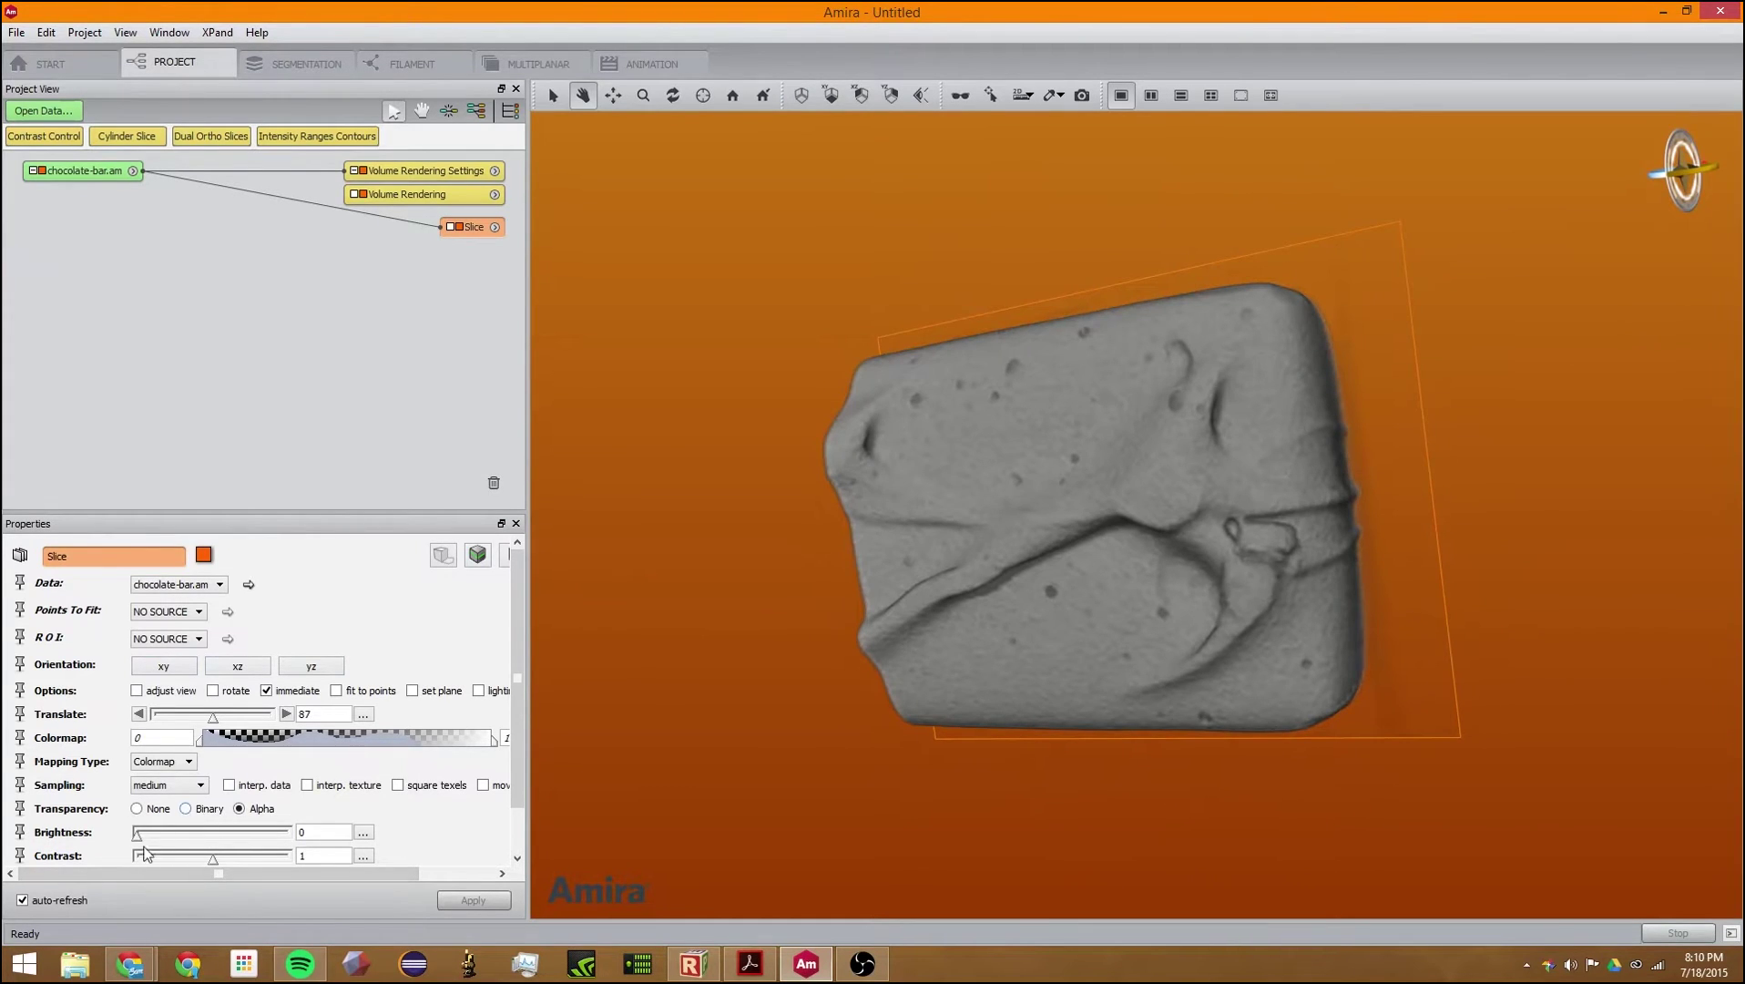
pyautogui.moveTo(1193, 420); pyautogui.dragTo(628, 443)
# Step: Hide the Slice module so only the volume rendering stays visible
pyautogui.click(470, 226)
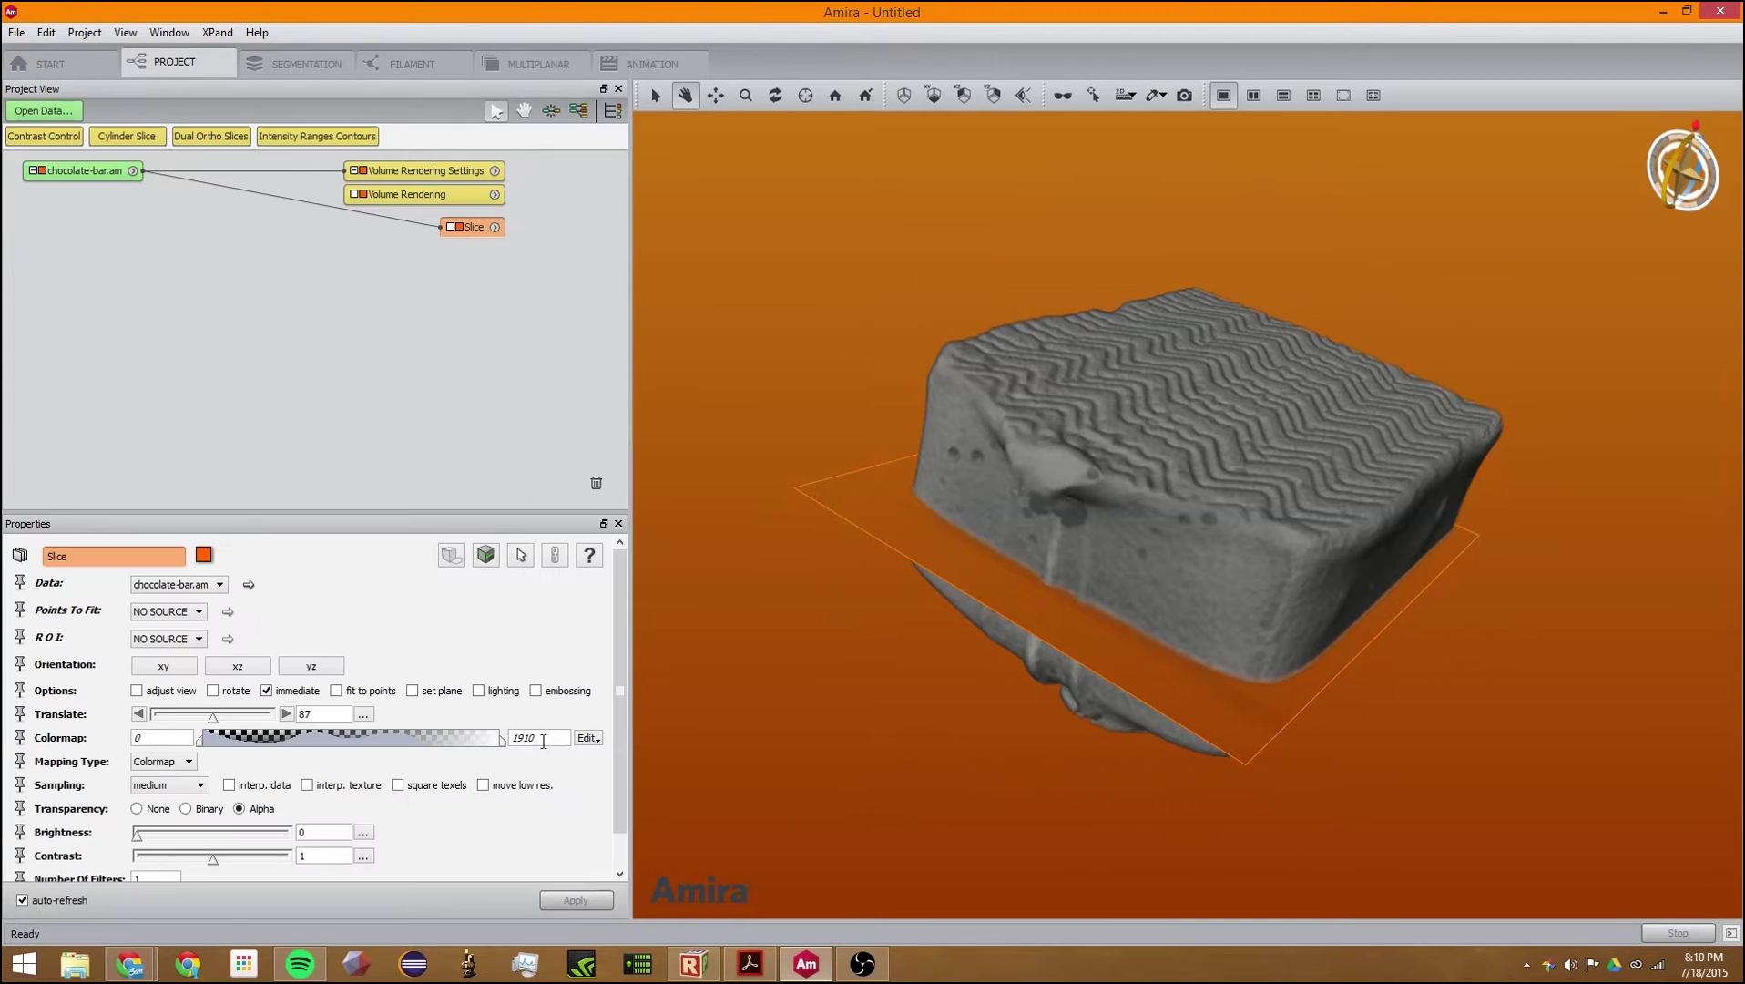
pyautogui.click(486, 555)
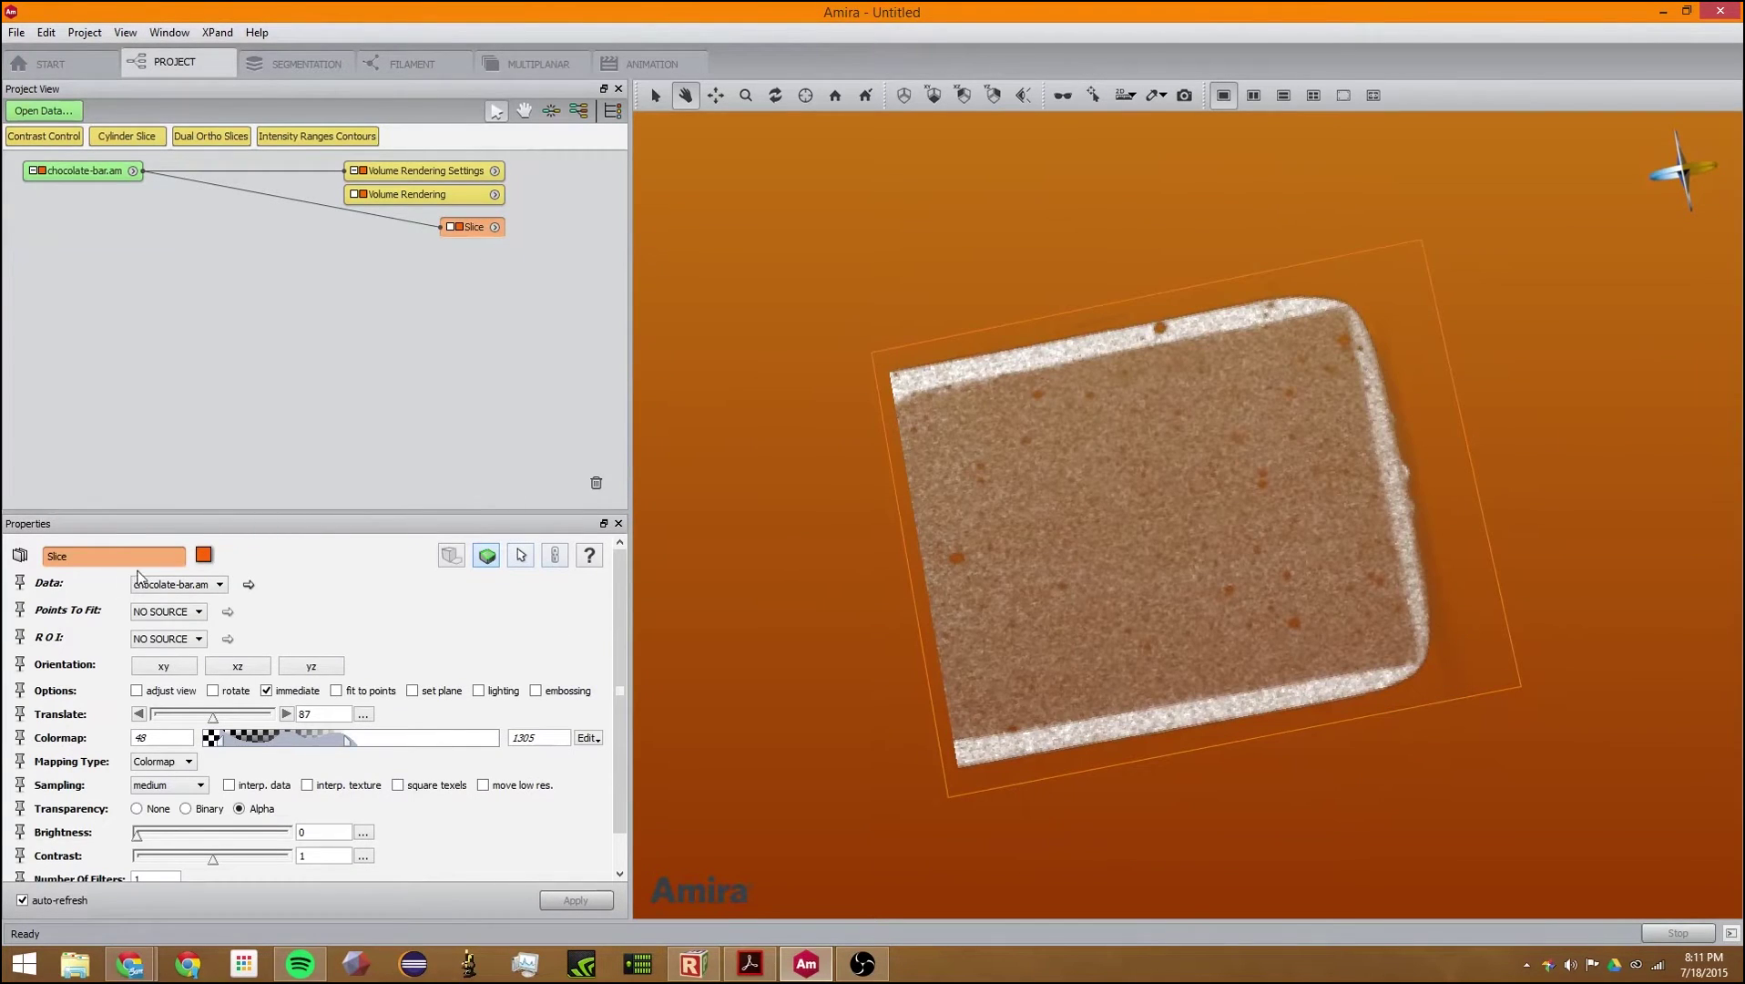
pyautogui.click(203, 555)
pyautogui.moveTo(1446, 475); pyautogui.dragTo(932, 596)
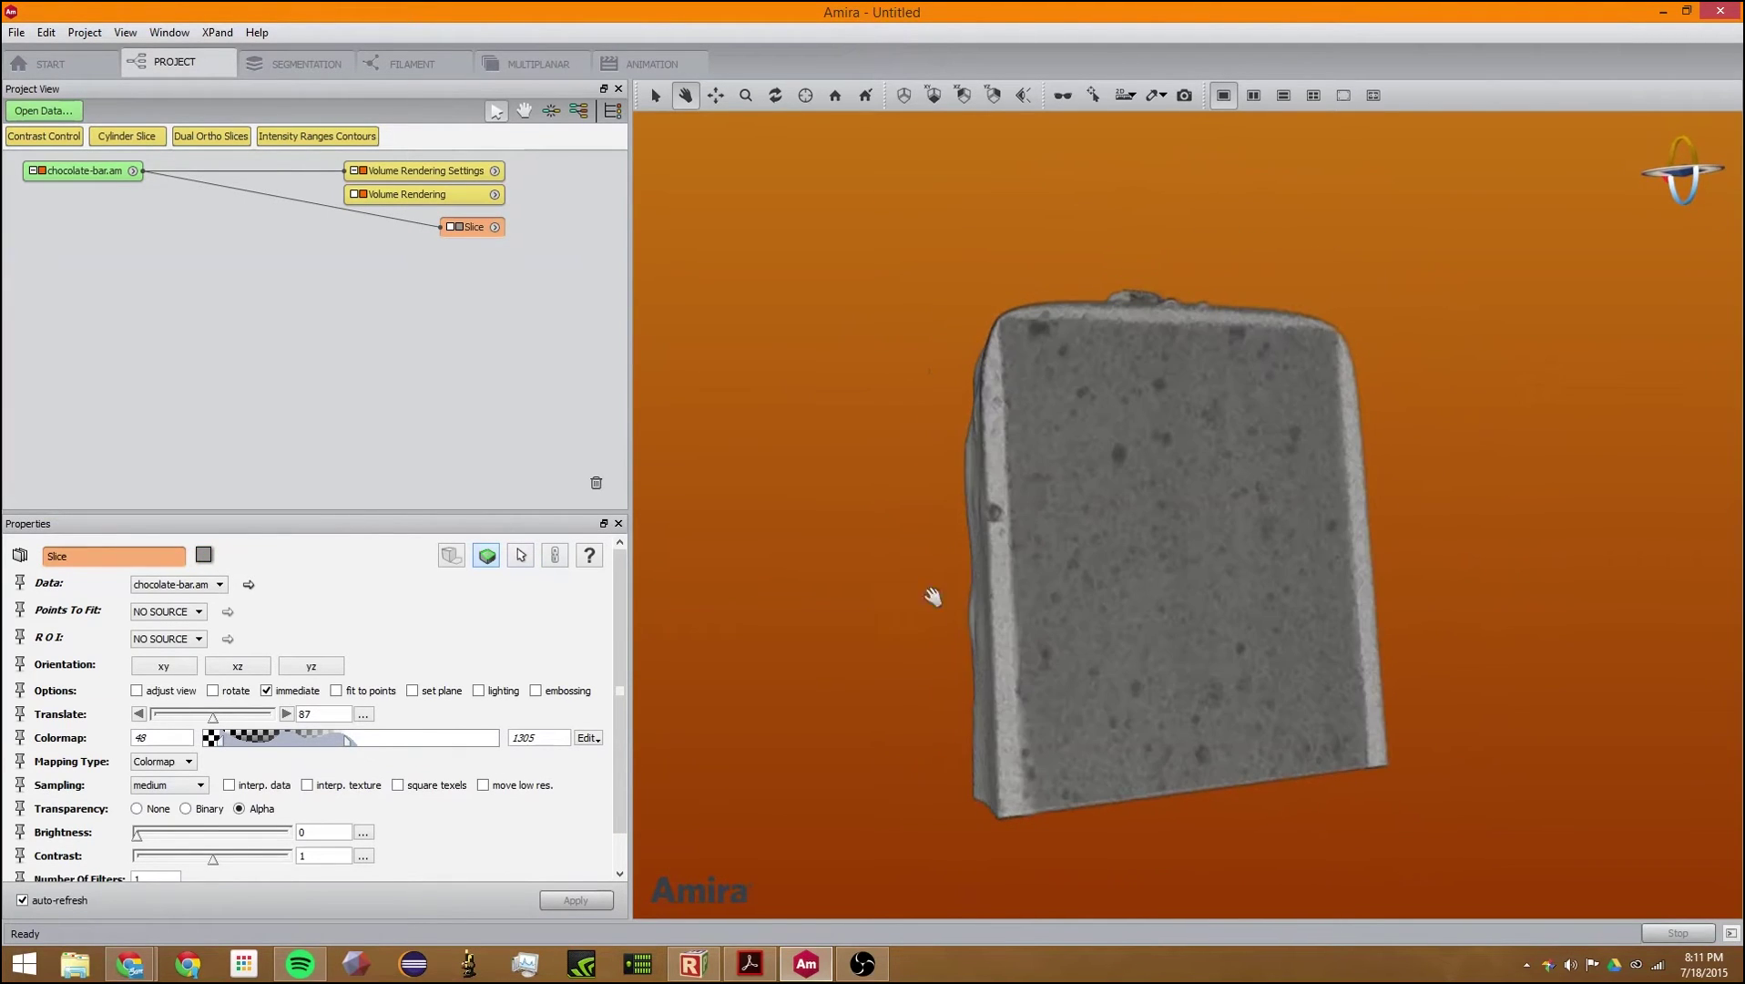
# Step: Add an Isosurface to chocolate-bar.am and delete the volume rendering and Slice modules
pyautogui.click(107, 178)
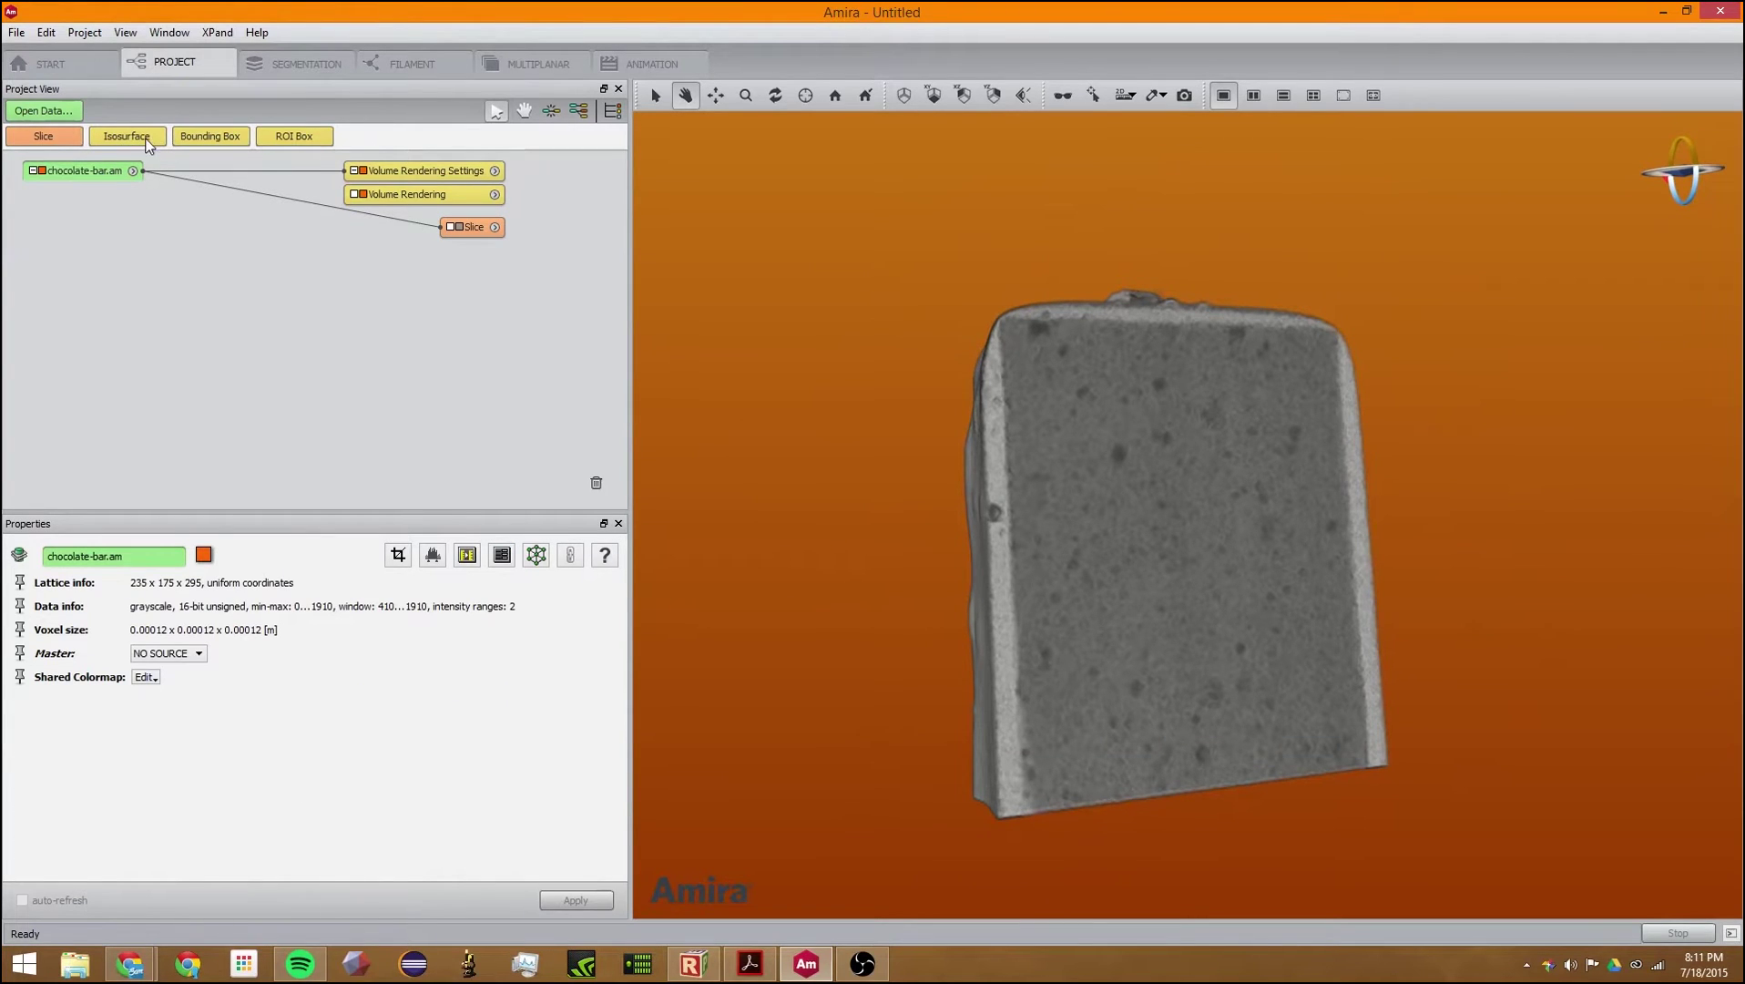
pyautogui.click(138, 144)
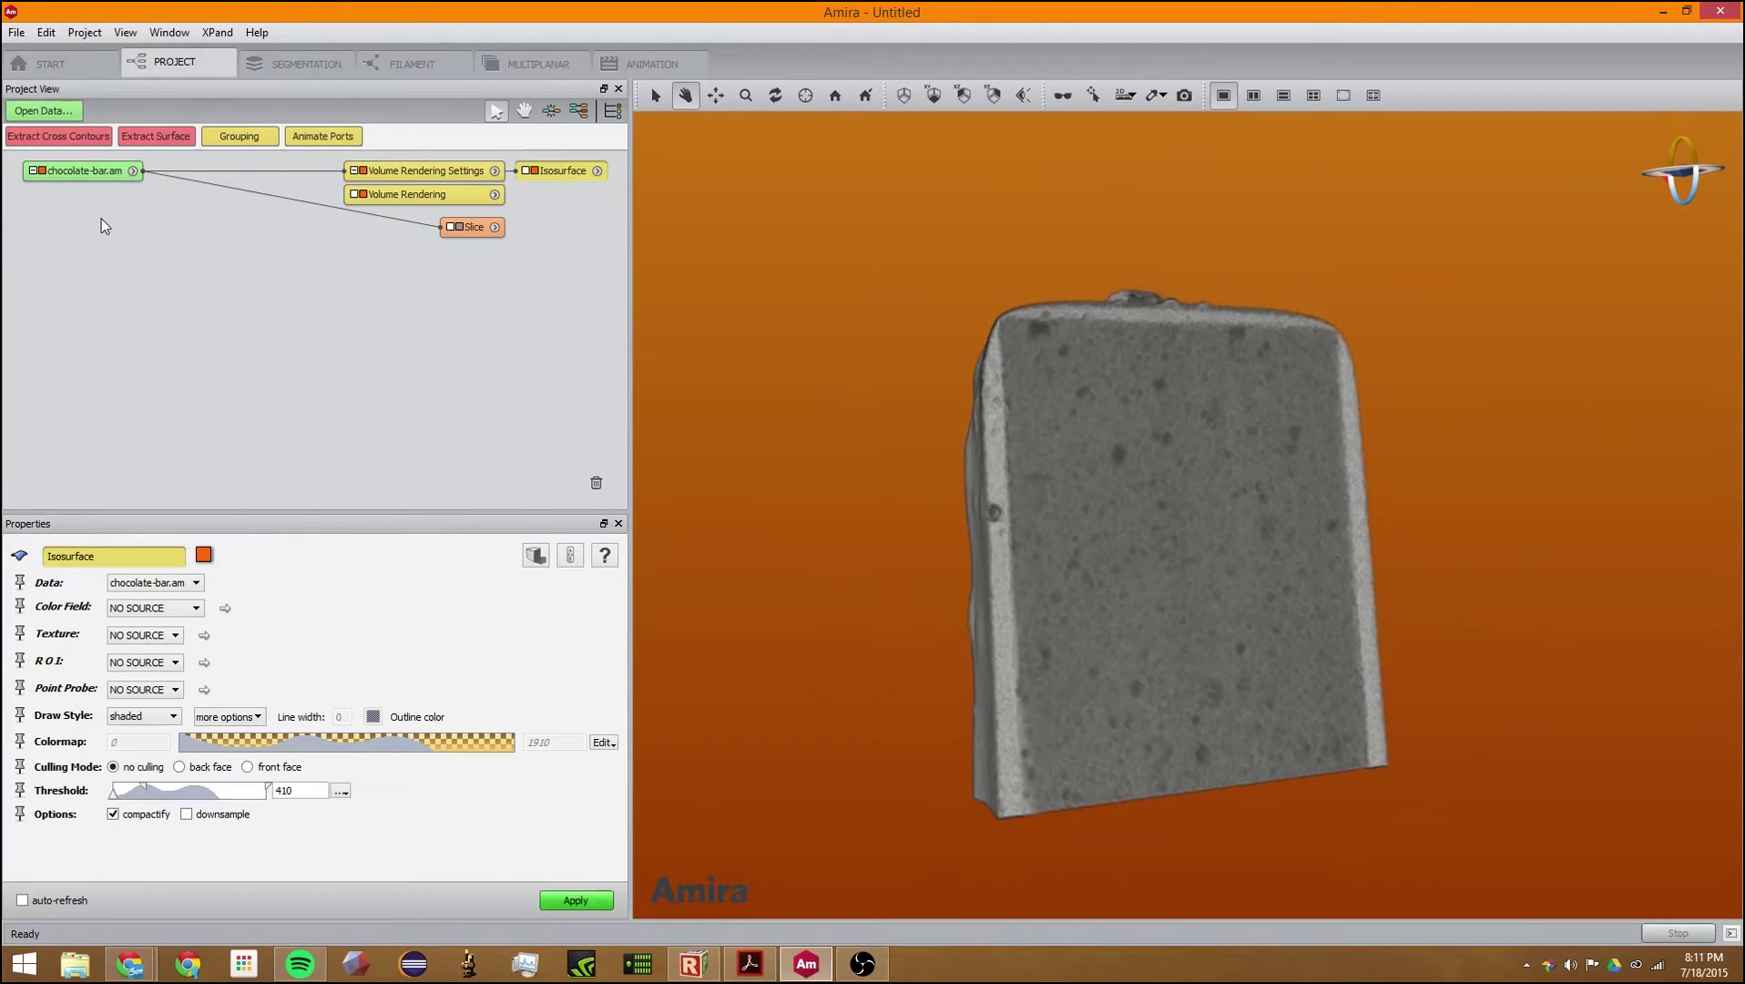
pyautogui.click(135, 170)
pyautogui.click(466, 173)
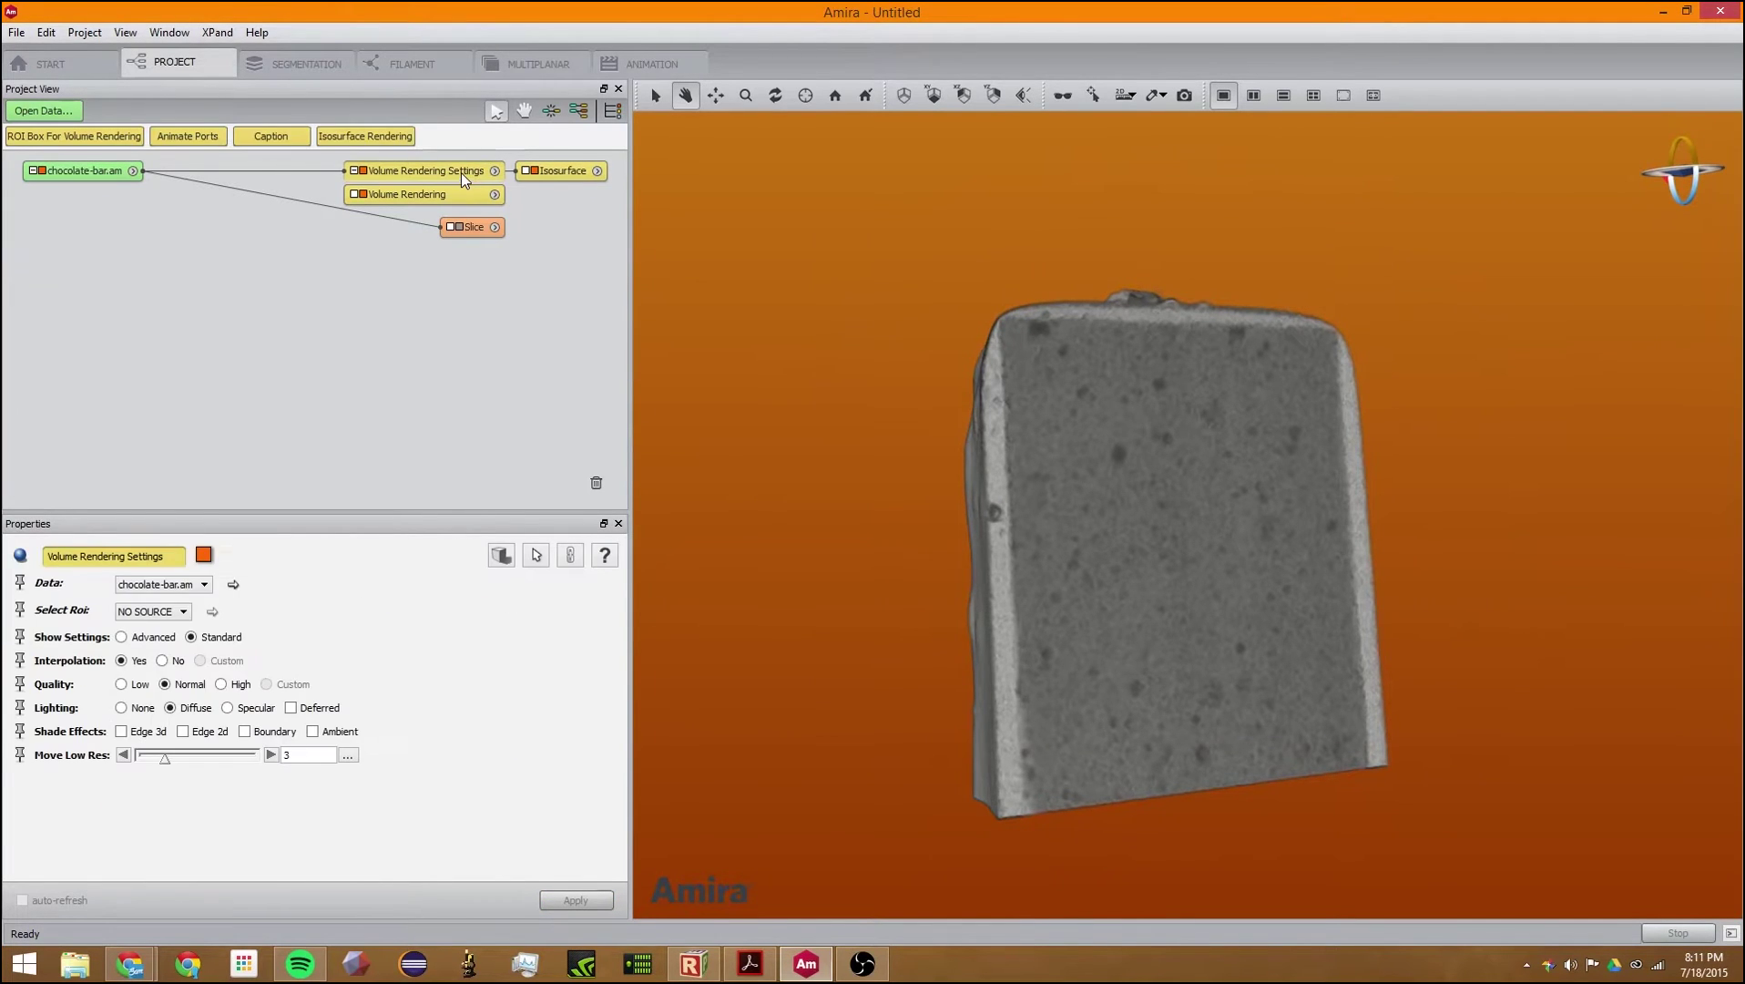
pyautogui.press('Delete')
pyautogui.click(579, 172)
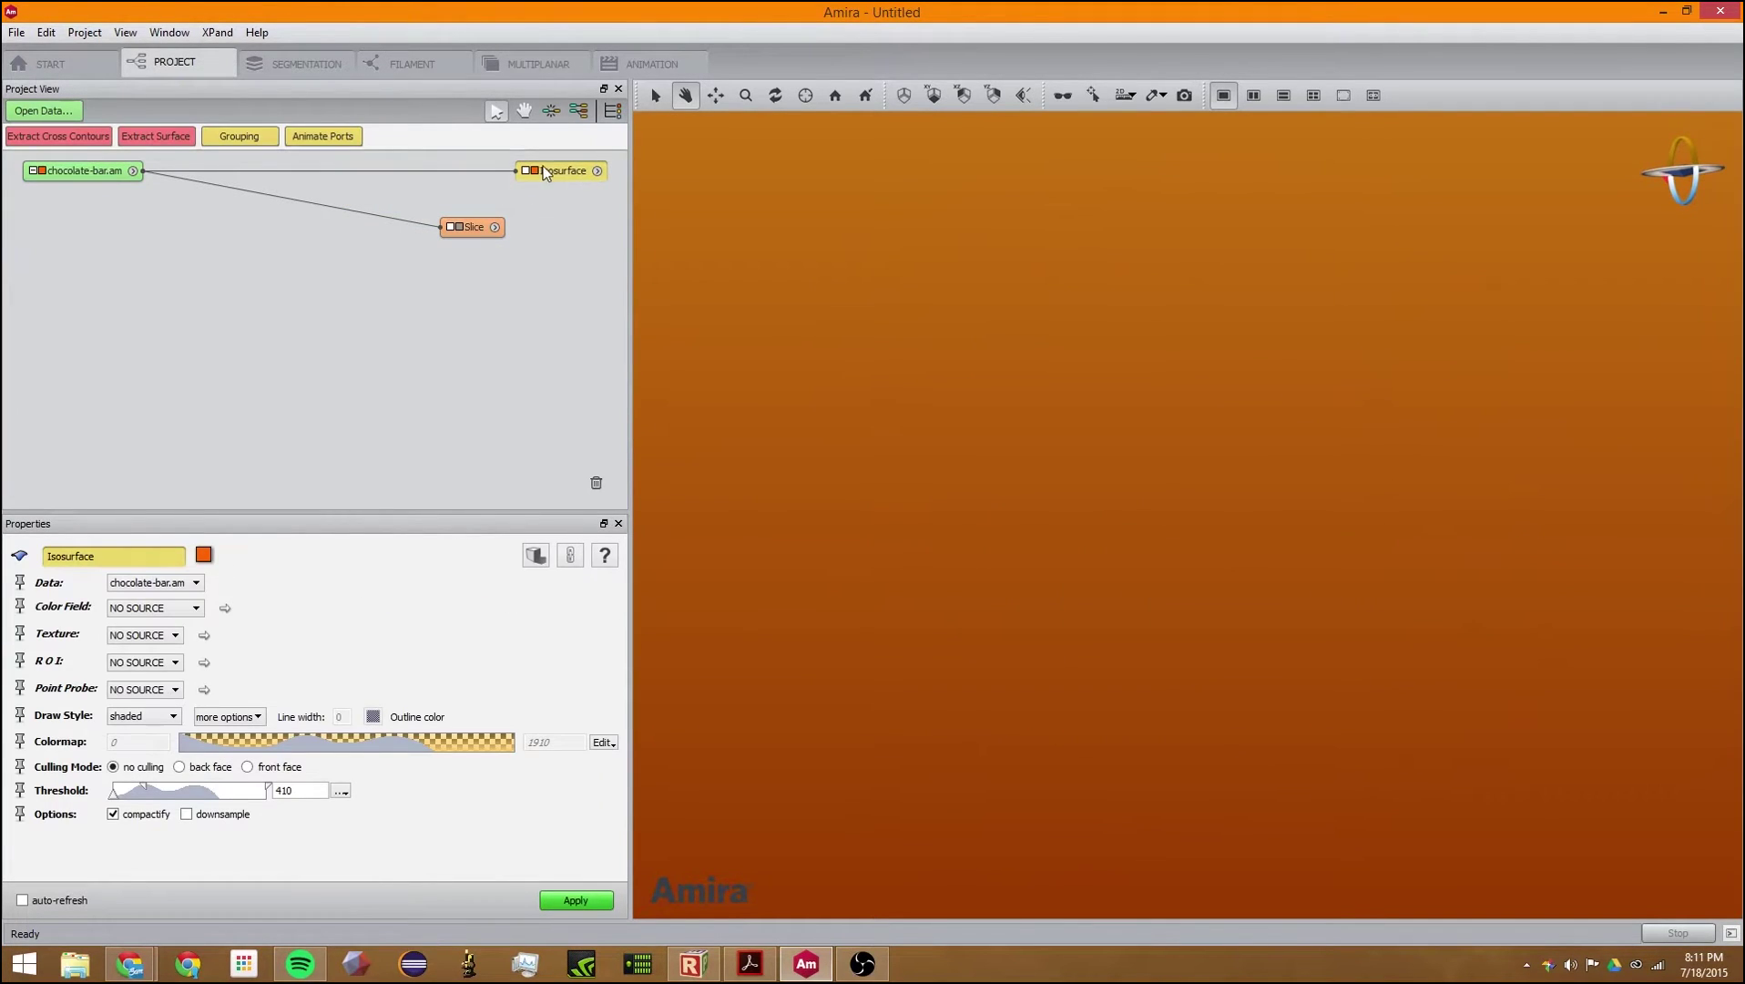
pyautogui.click(474, 224)
pyautogui.press('Delete')
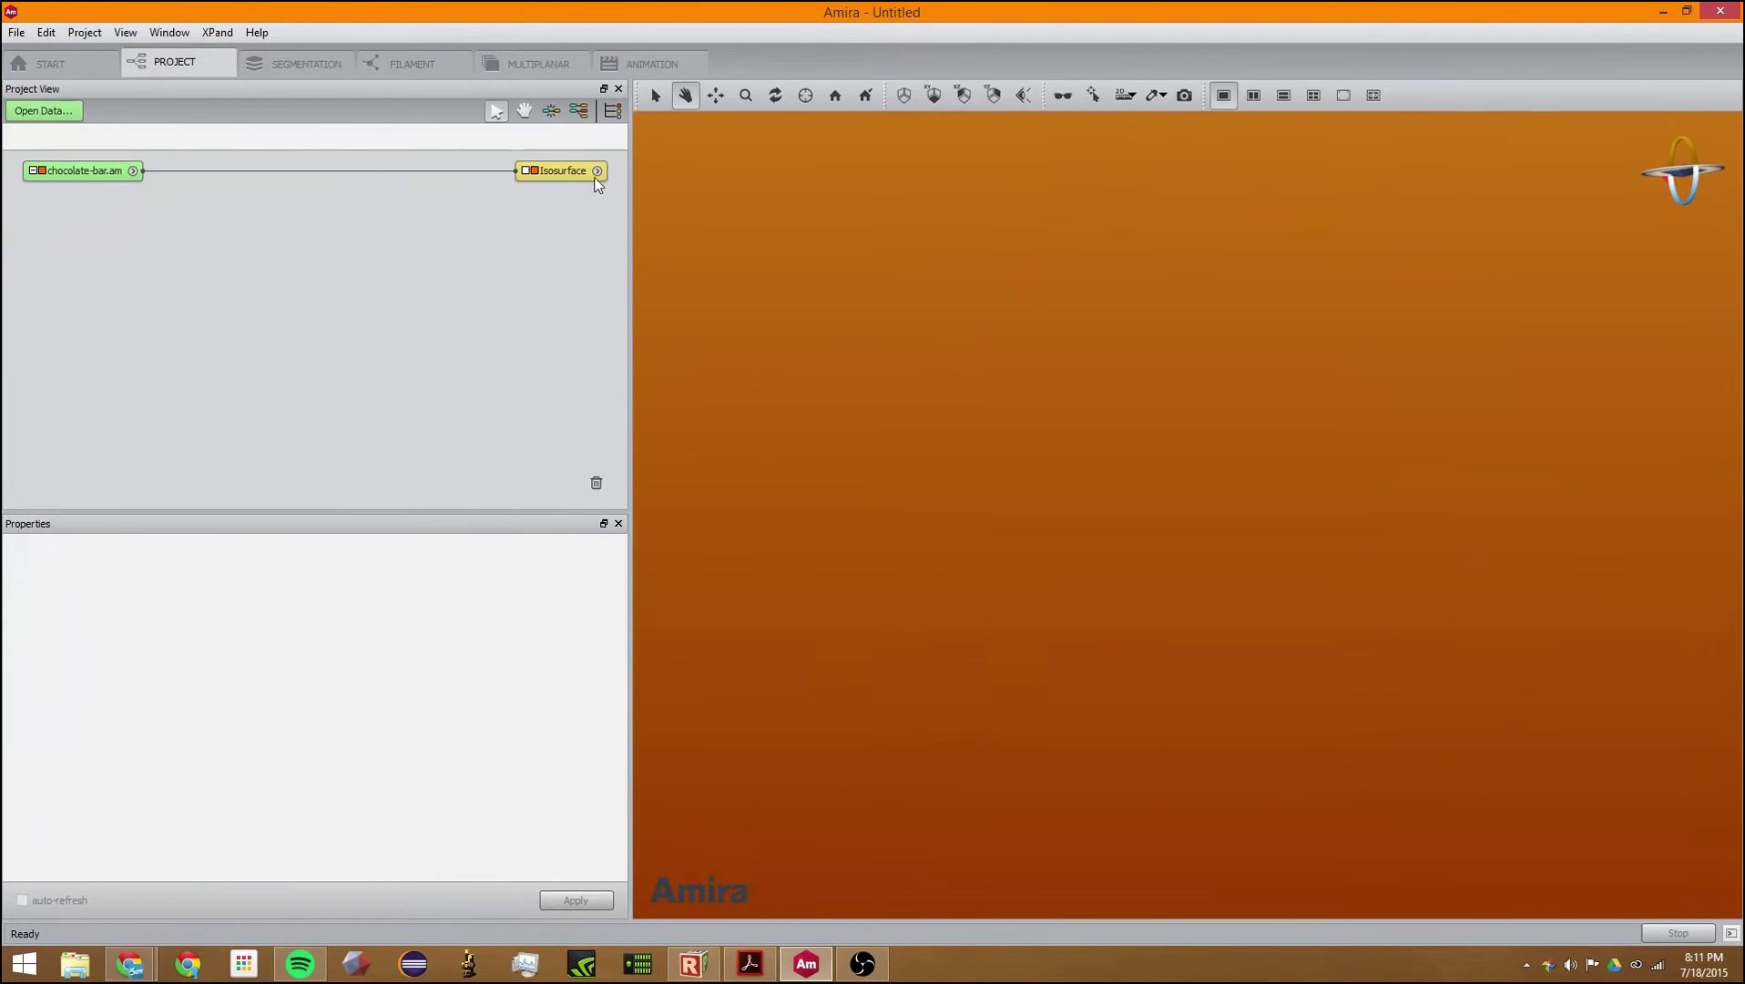
pyautogui.moveTo(561, 173); pyautogui.dragTo(424, 197)
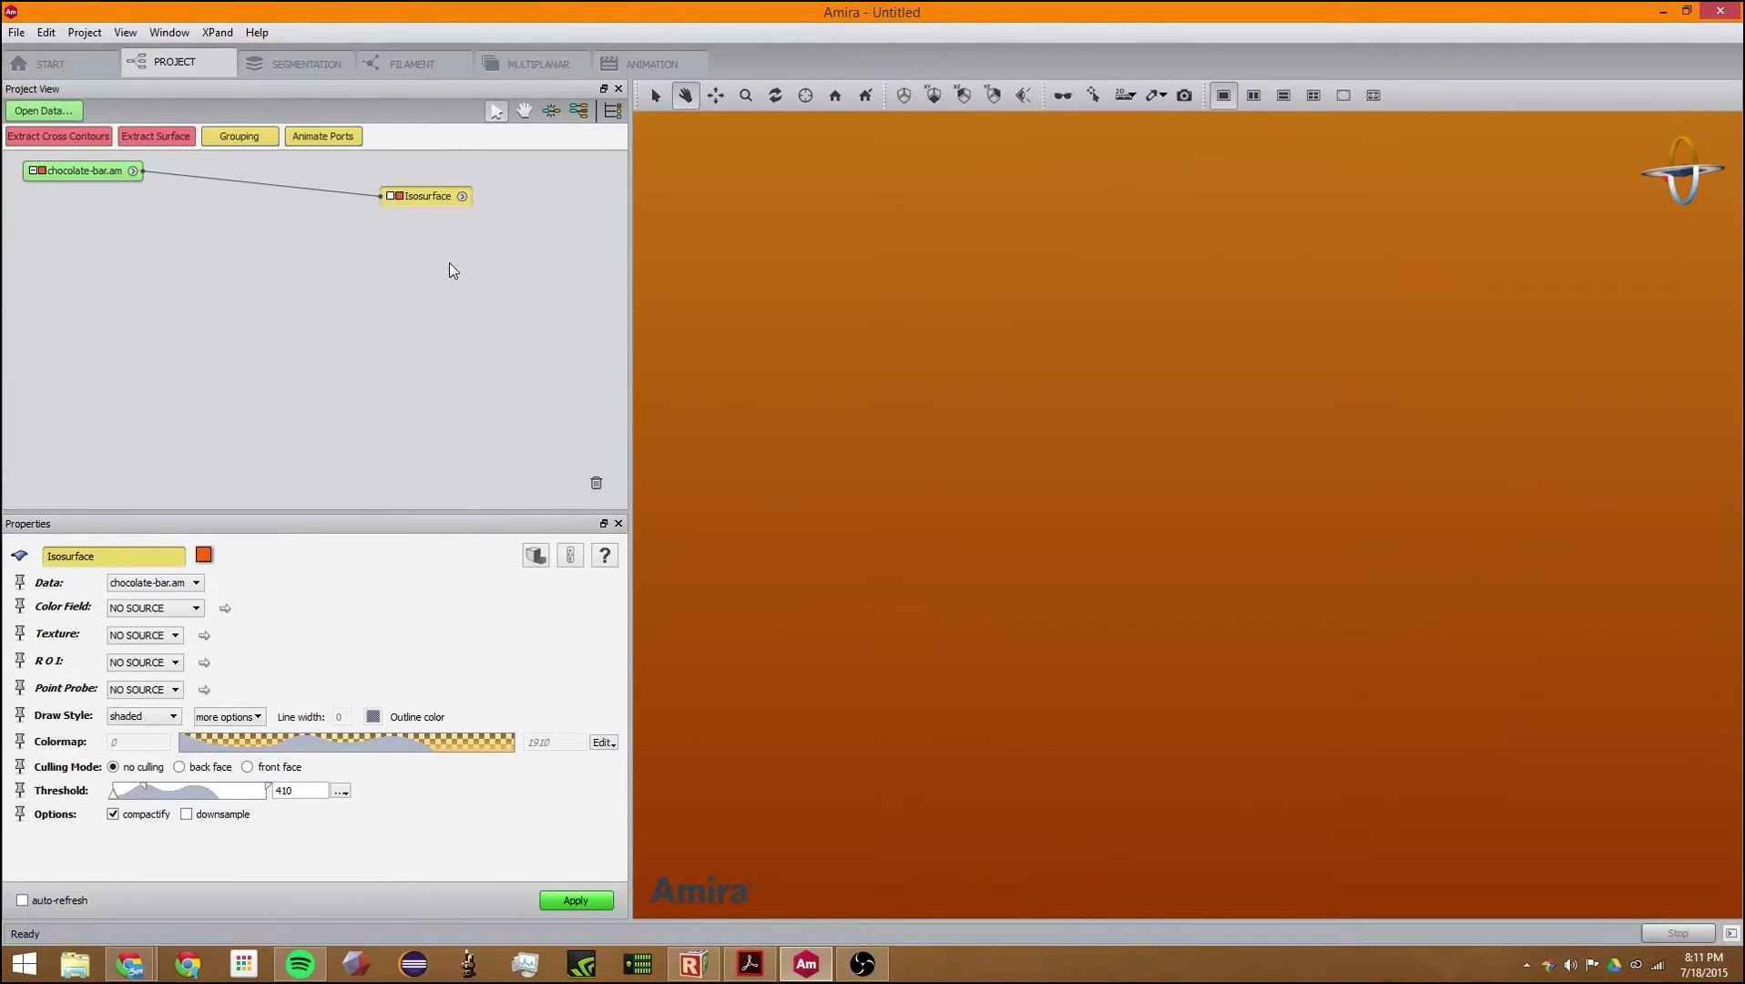
# Step: Compute the isosurface and rotate and zoom to inspect the chocolate bar surface
pyautogui.click(572, 902)
pyautogui.moveTo(1090, 409); pyautogui.dragTo(1169, 669)
pyautogui.scroll(6, 1168, 668)
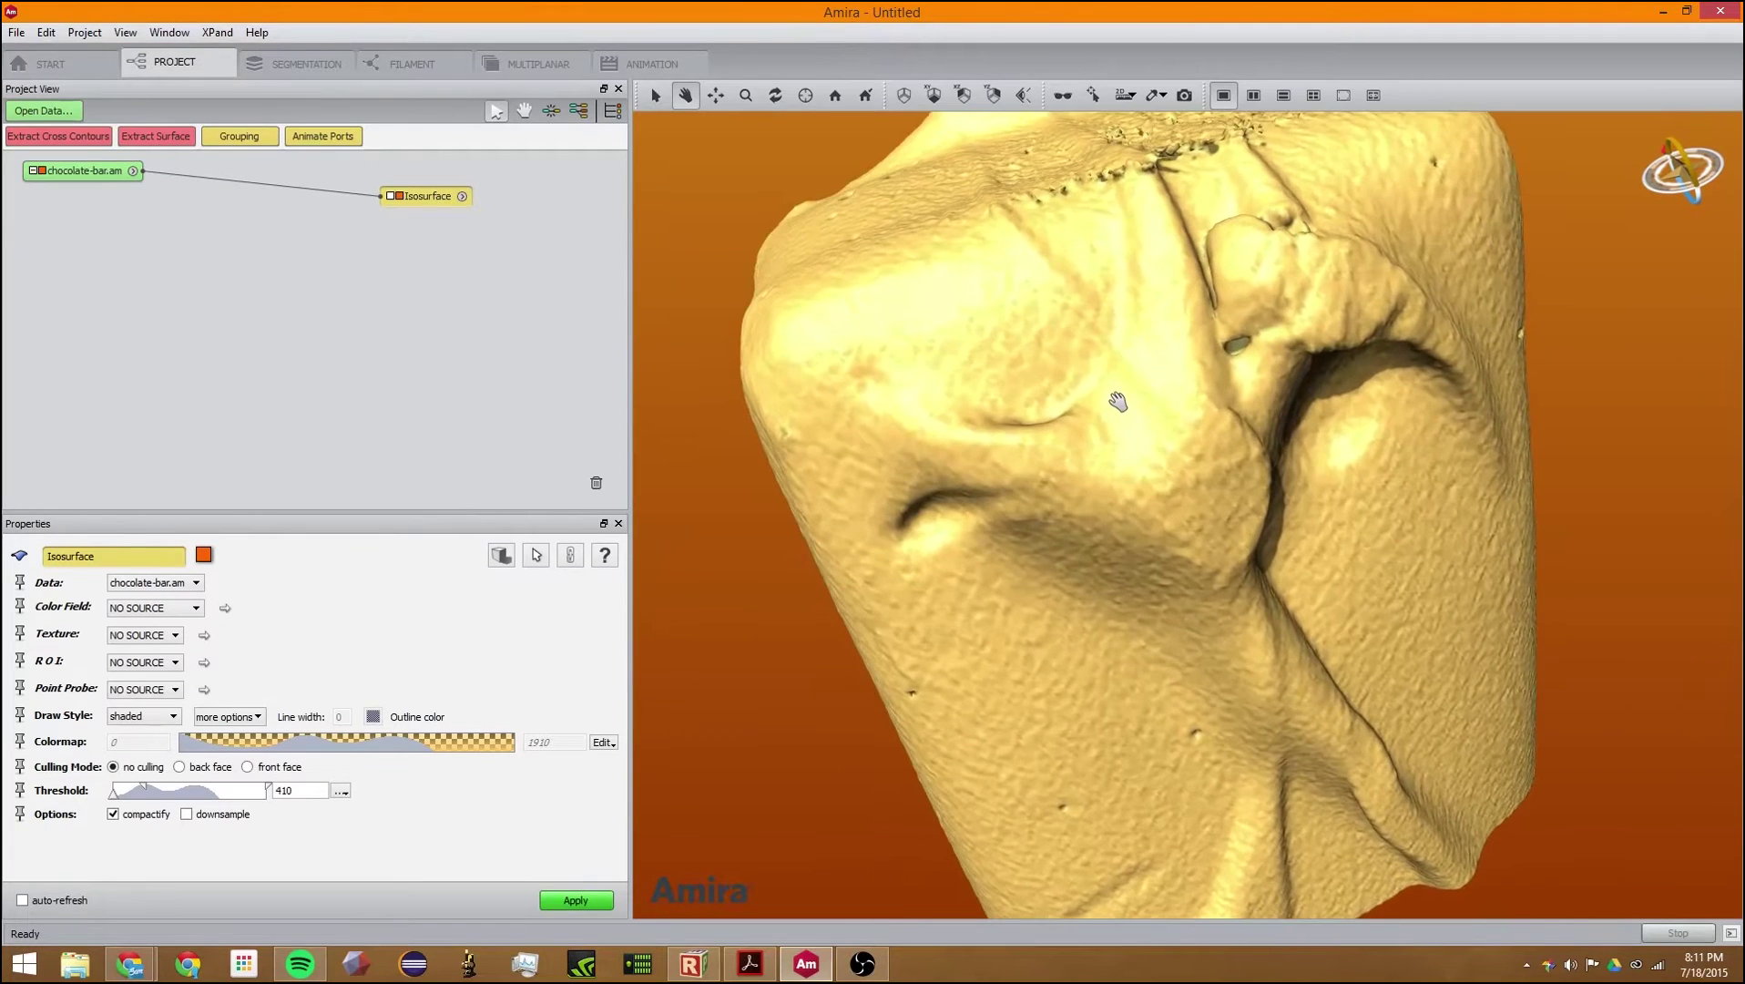
pyautogui.scroll(8, 1111, 467)
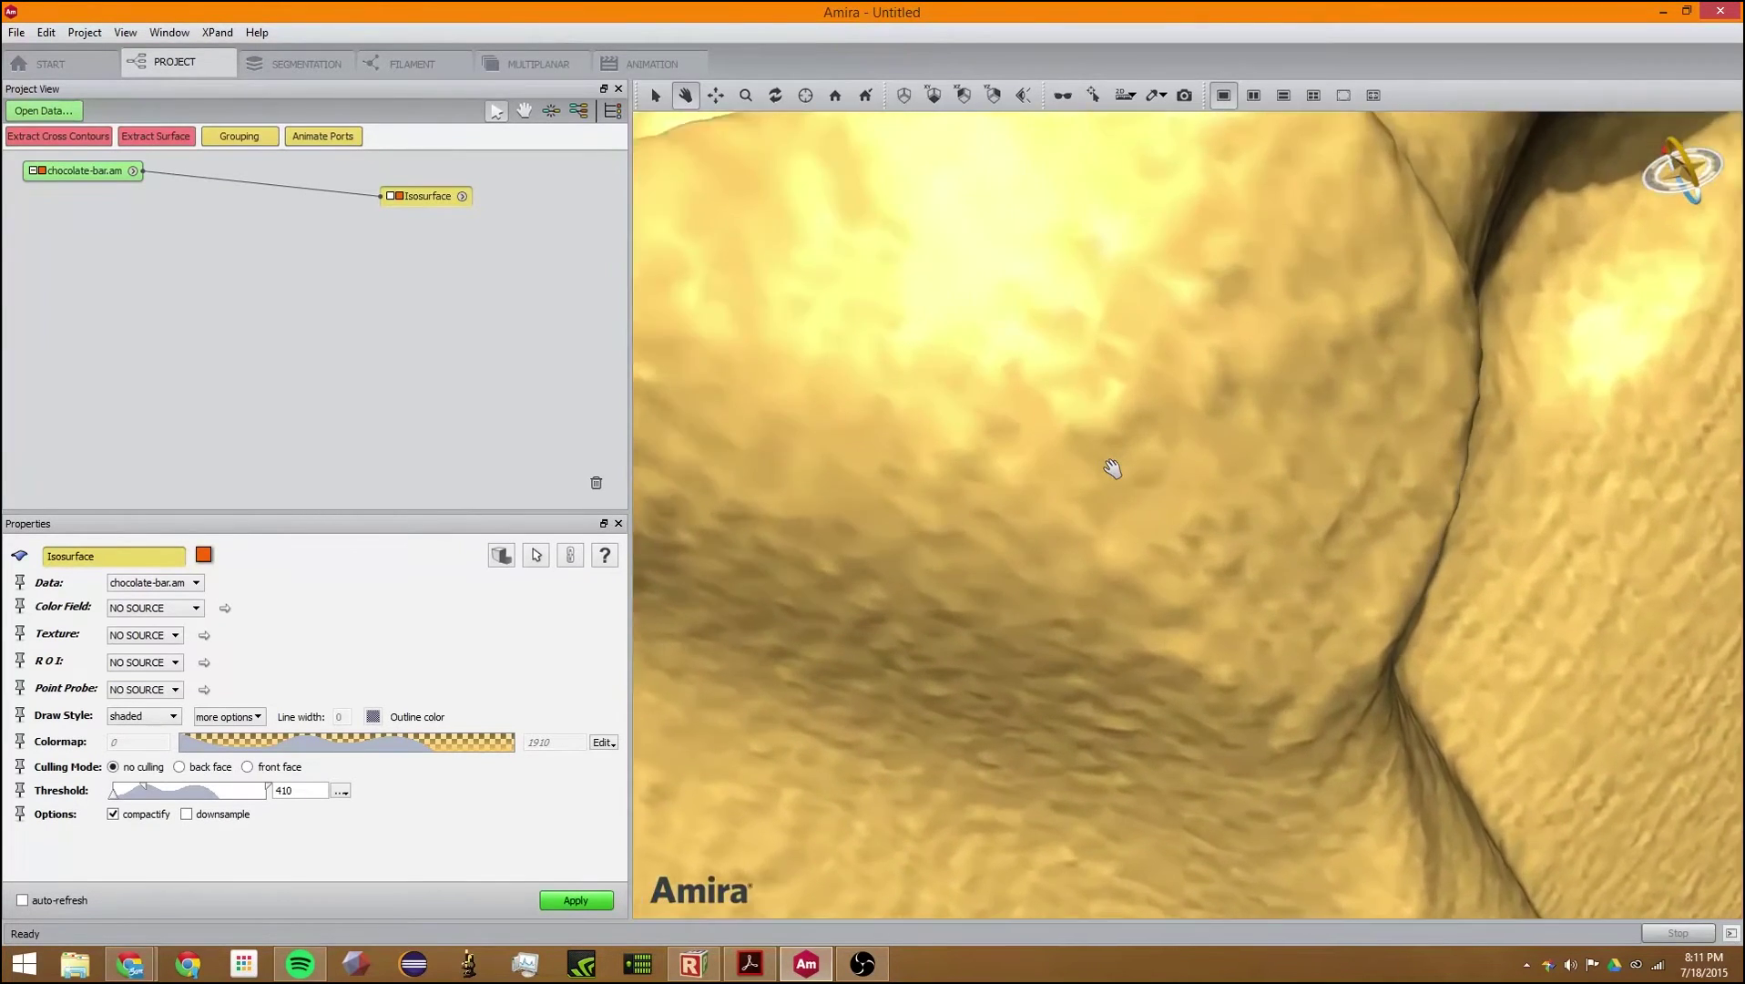
pyautogui.scroll(4, 1113, 468)
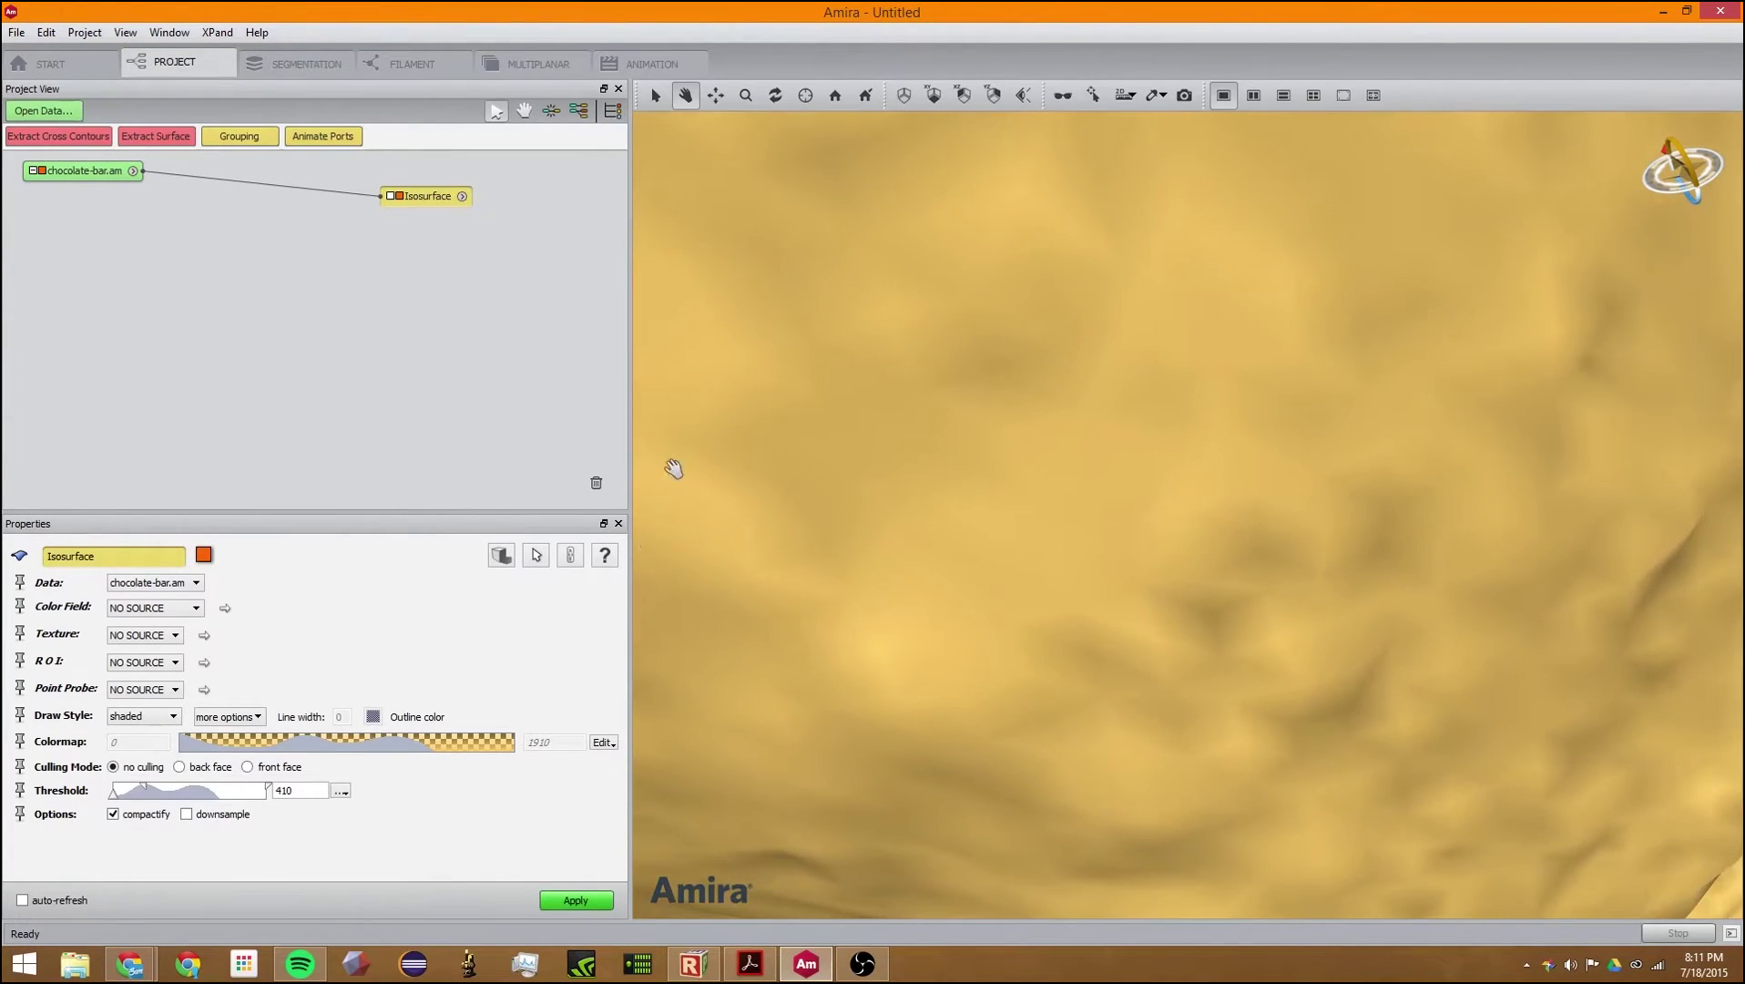
# Step: Try the lines and outlined draw styles, then settle on shaded for the isosurface
pyautogui.click(160, 718)
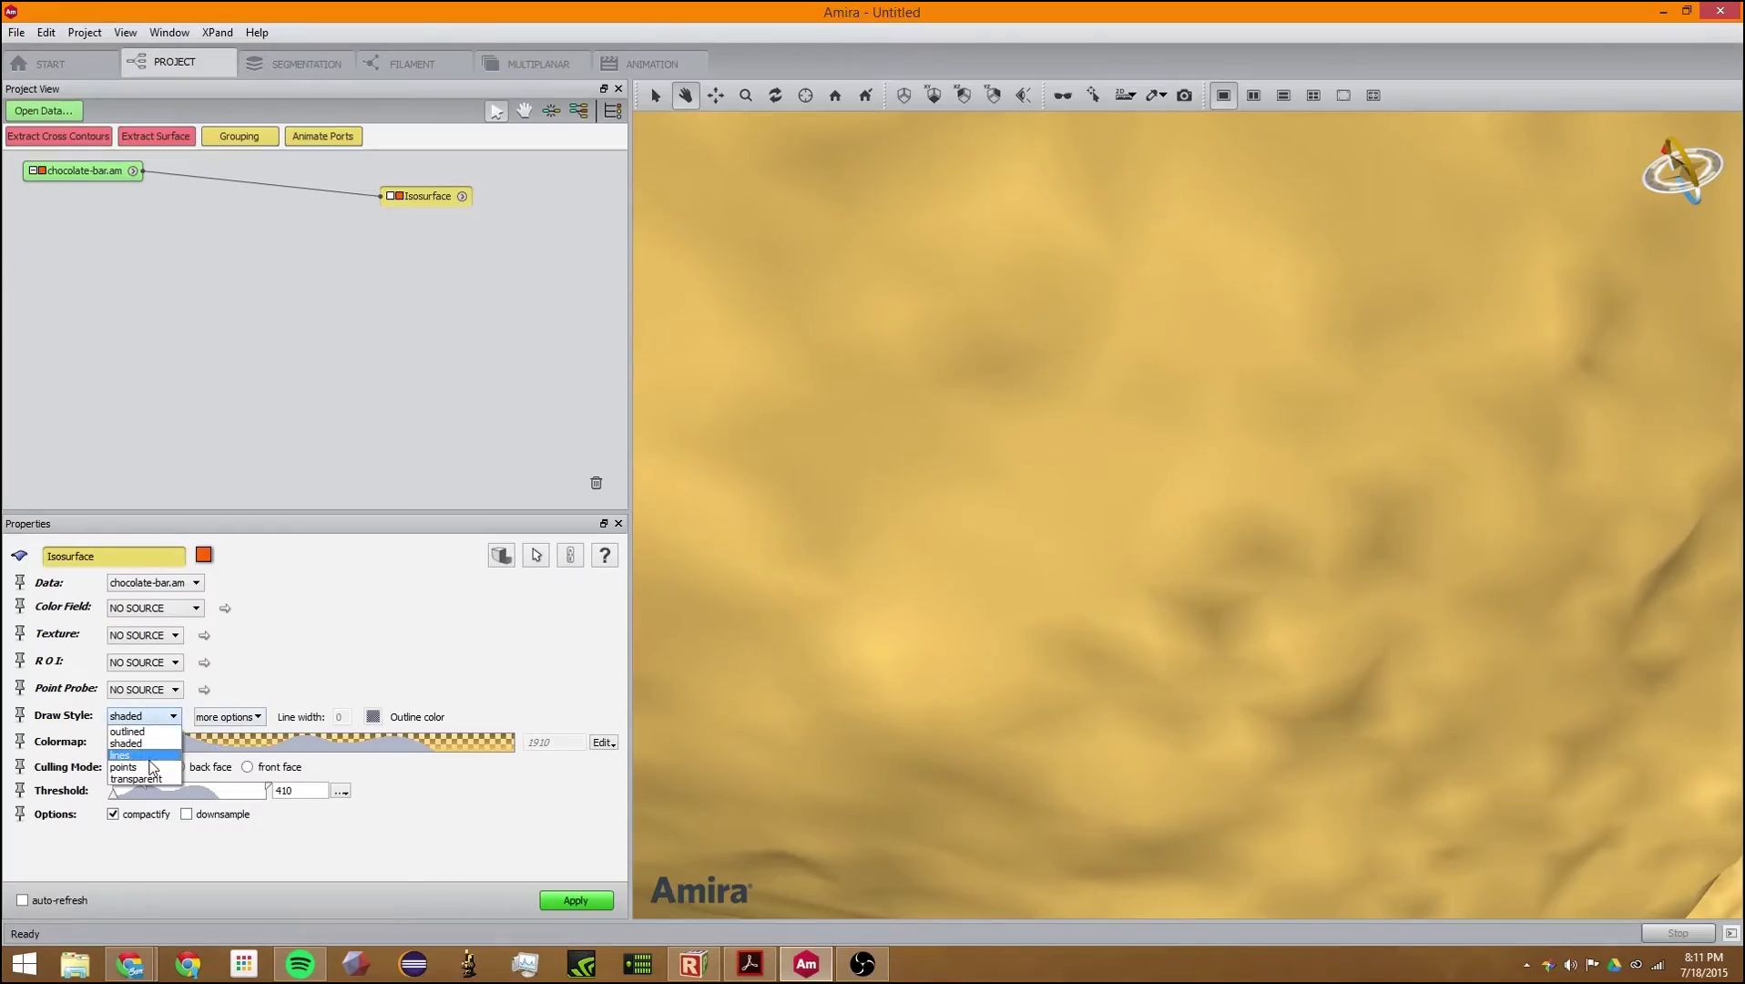
pyautogui.click(147, 755)
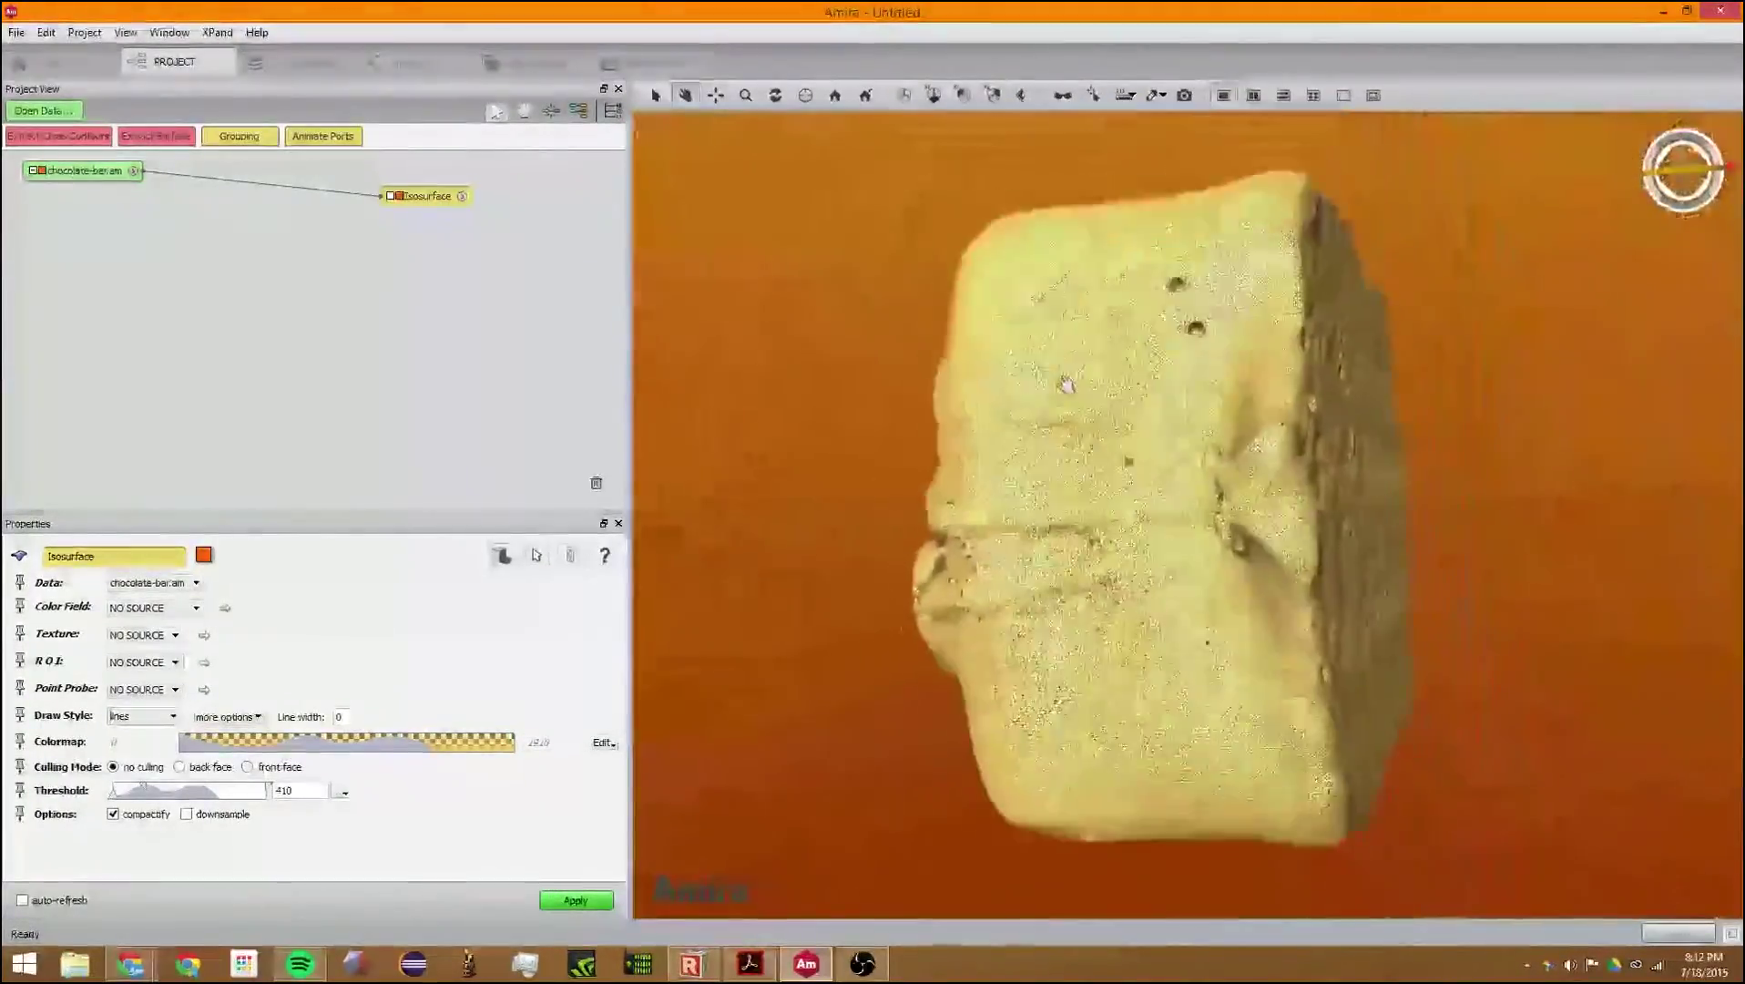
pyautogui.click(171, 717)
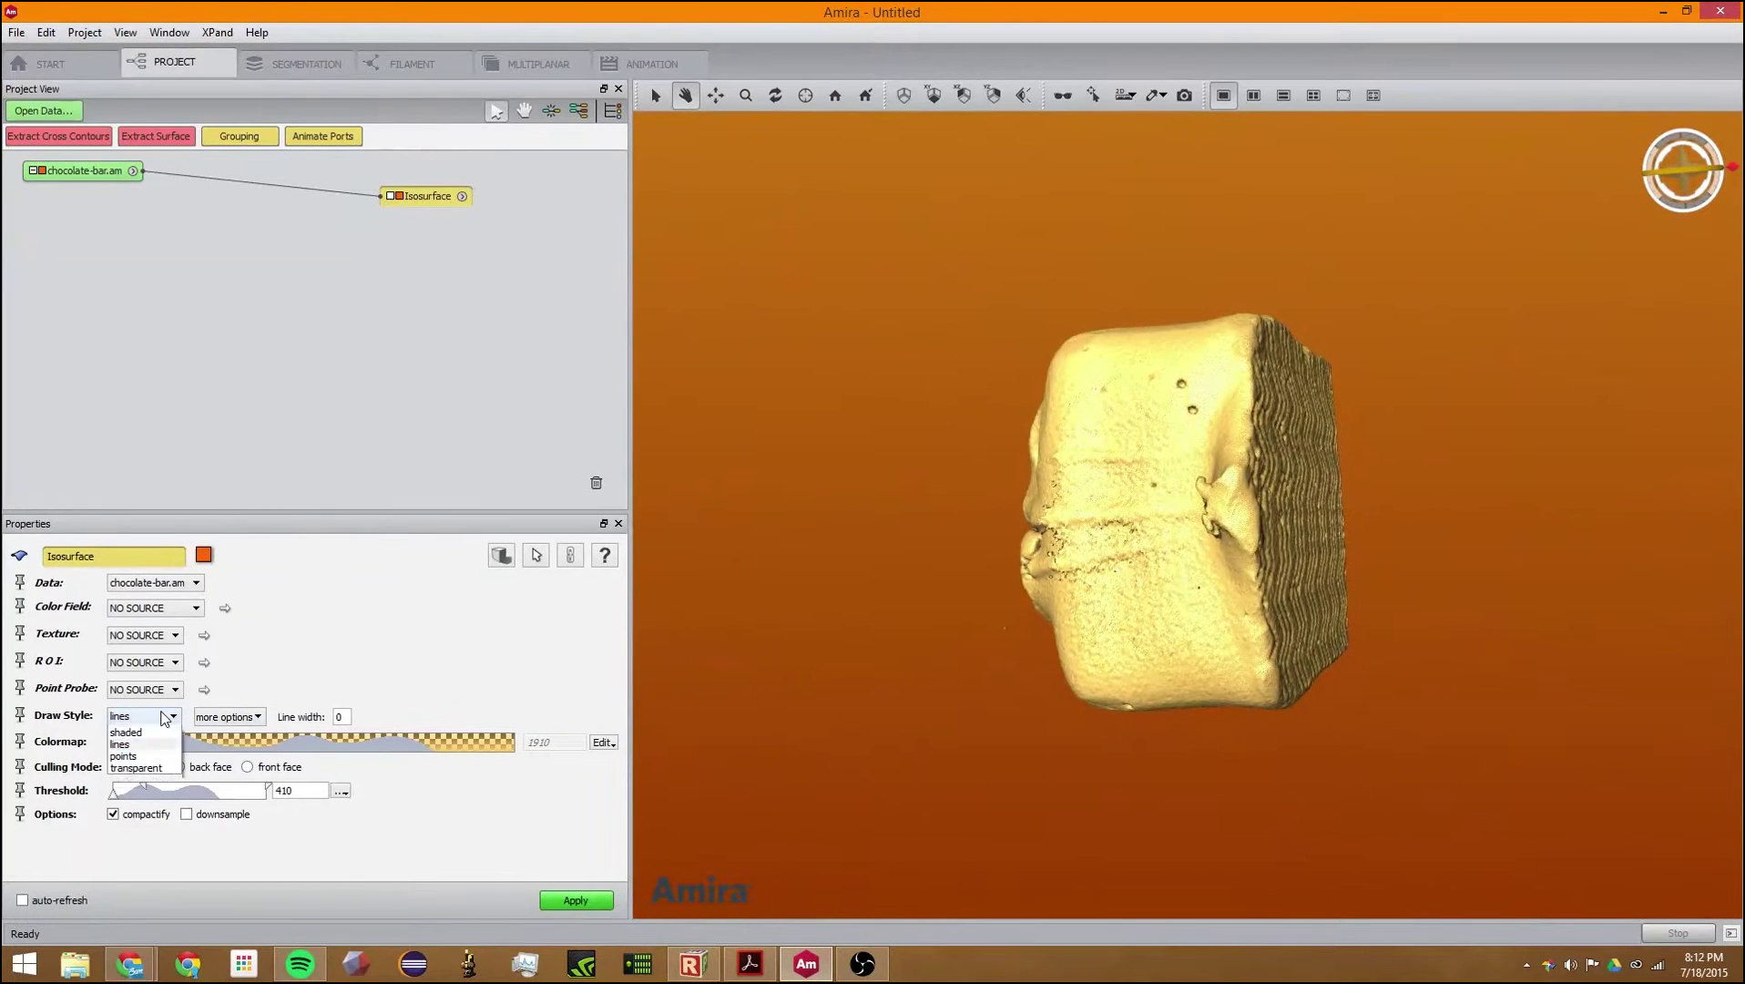
pyautogui.click(159, 736)
pyautogui.click(160, 720)
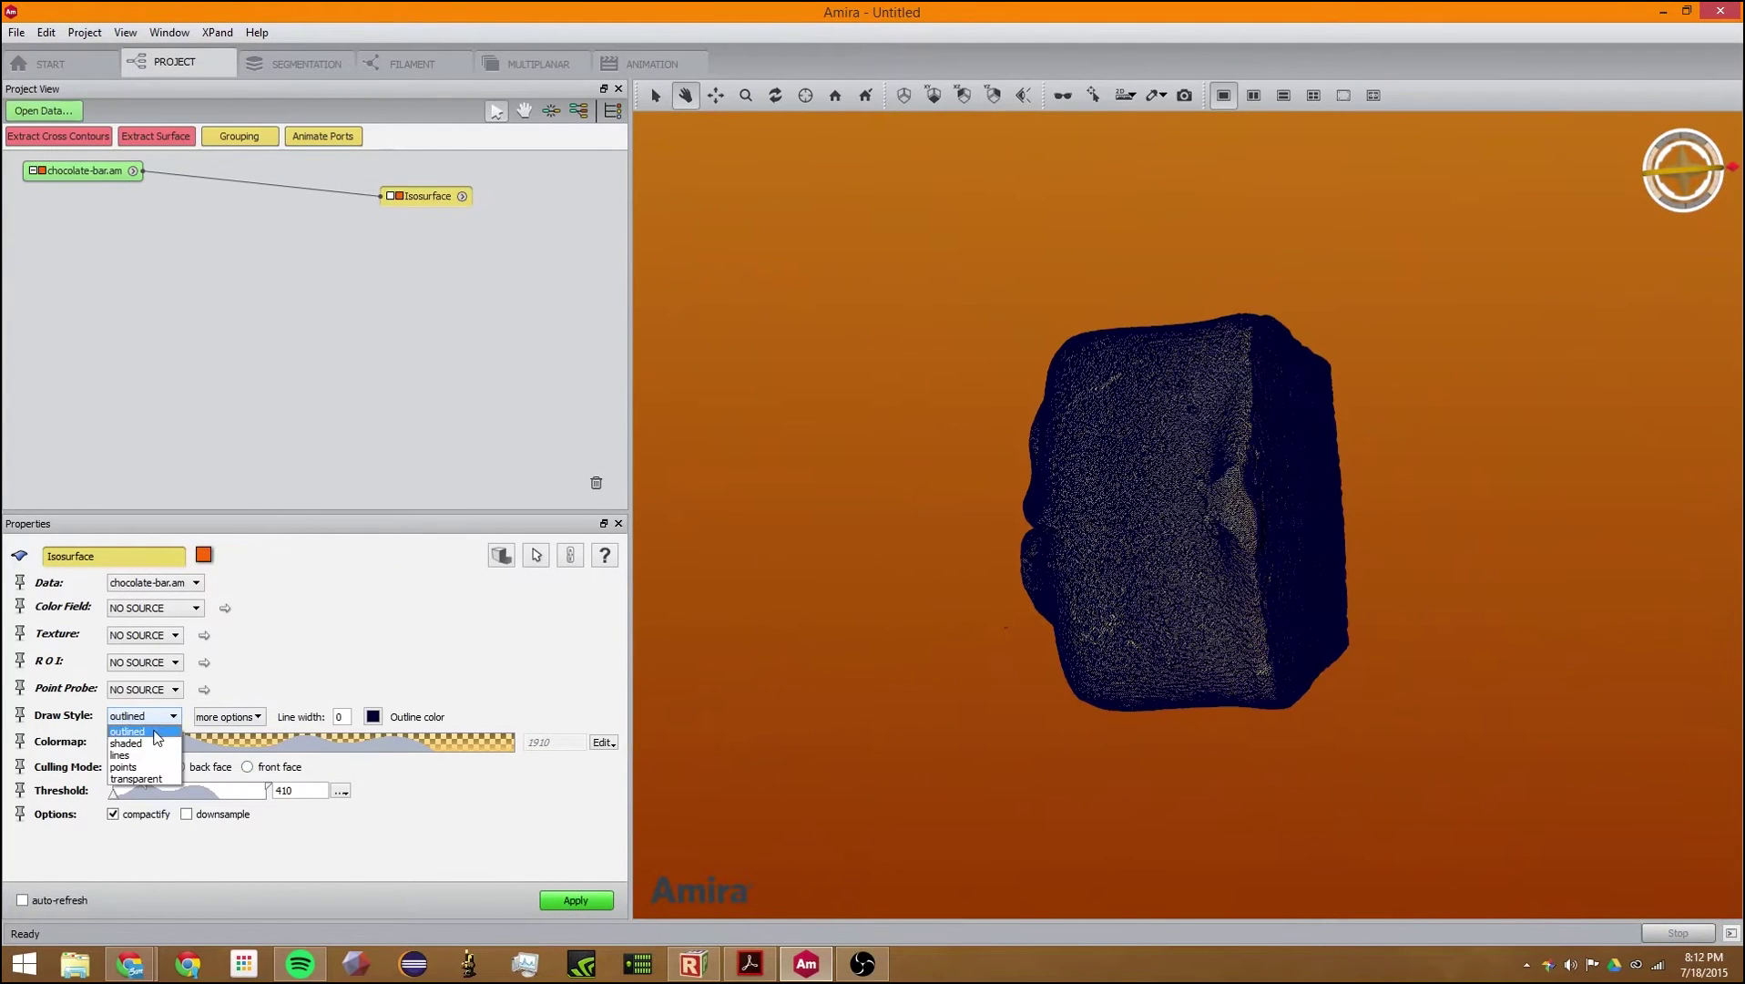
pyautogui.click(155, 747)
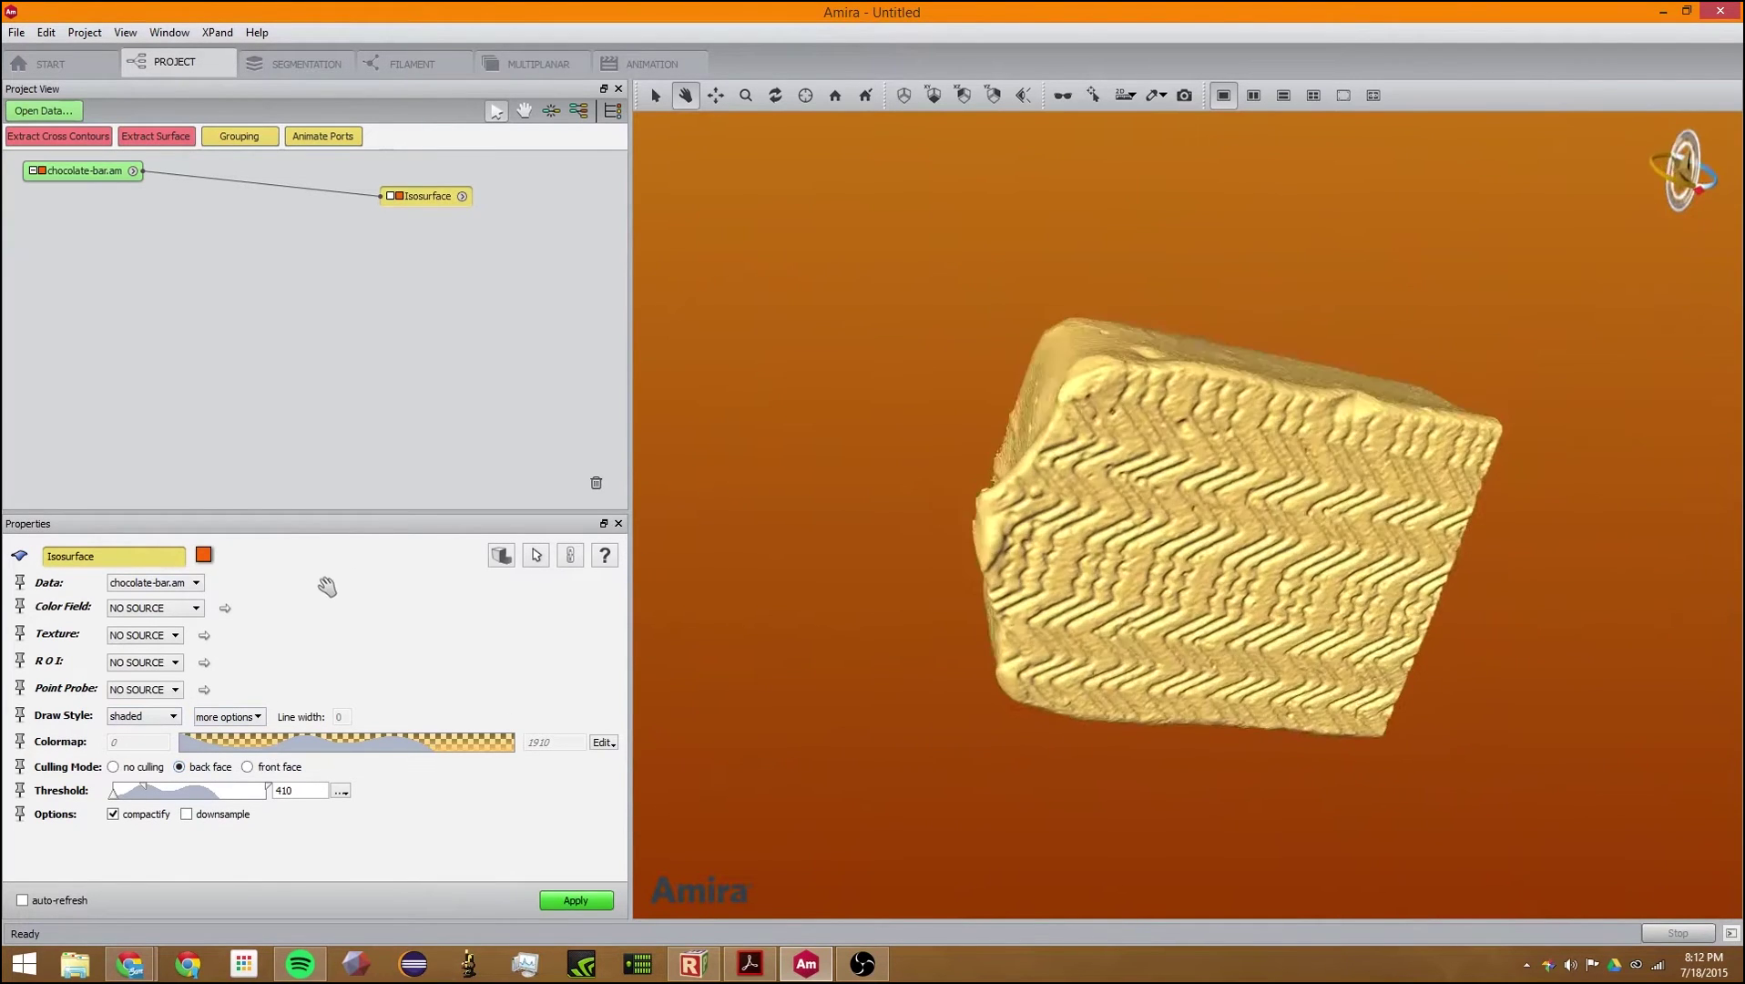
# Step: Switch culling between front and back faces, ending on front face to expose the interior bubbles
pyautogui.click(266, 771)
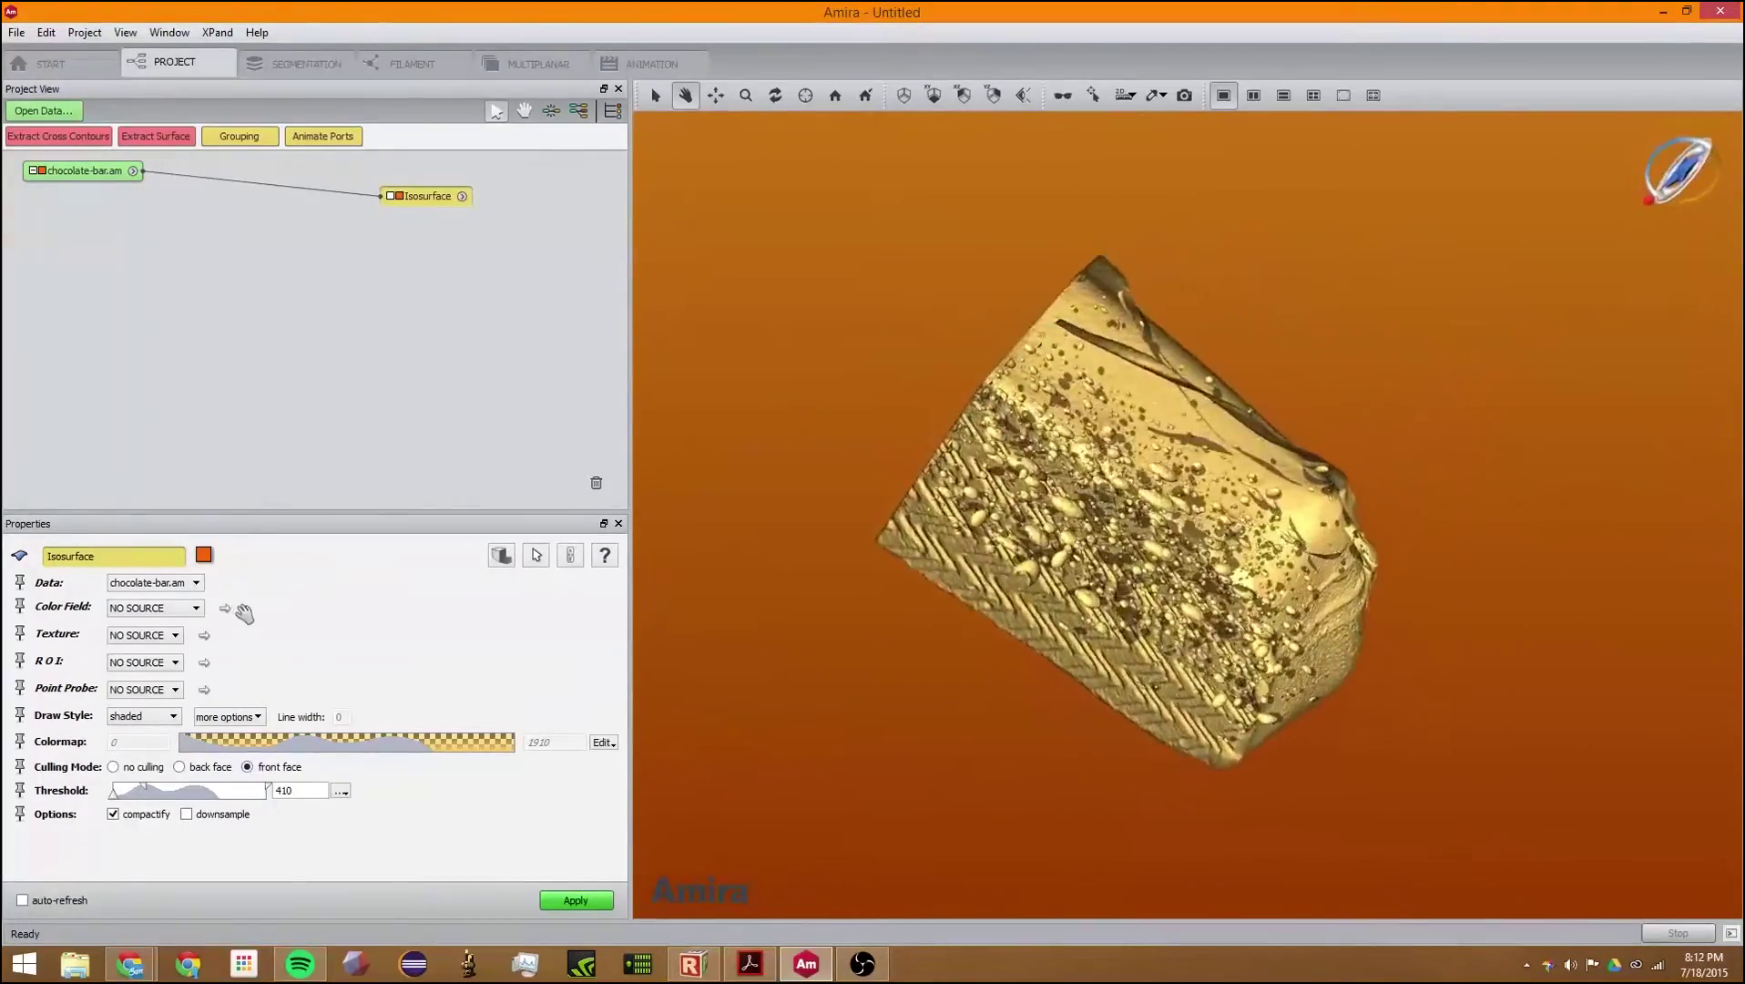
pyautogui.click(219, 767)
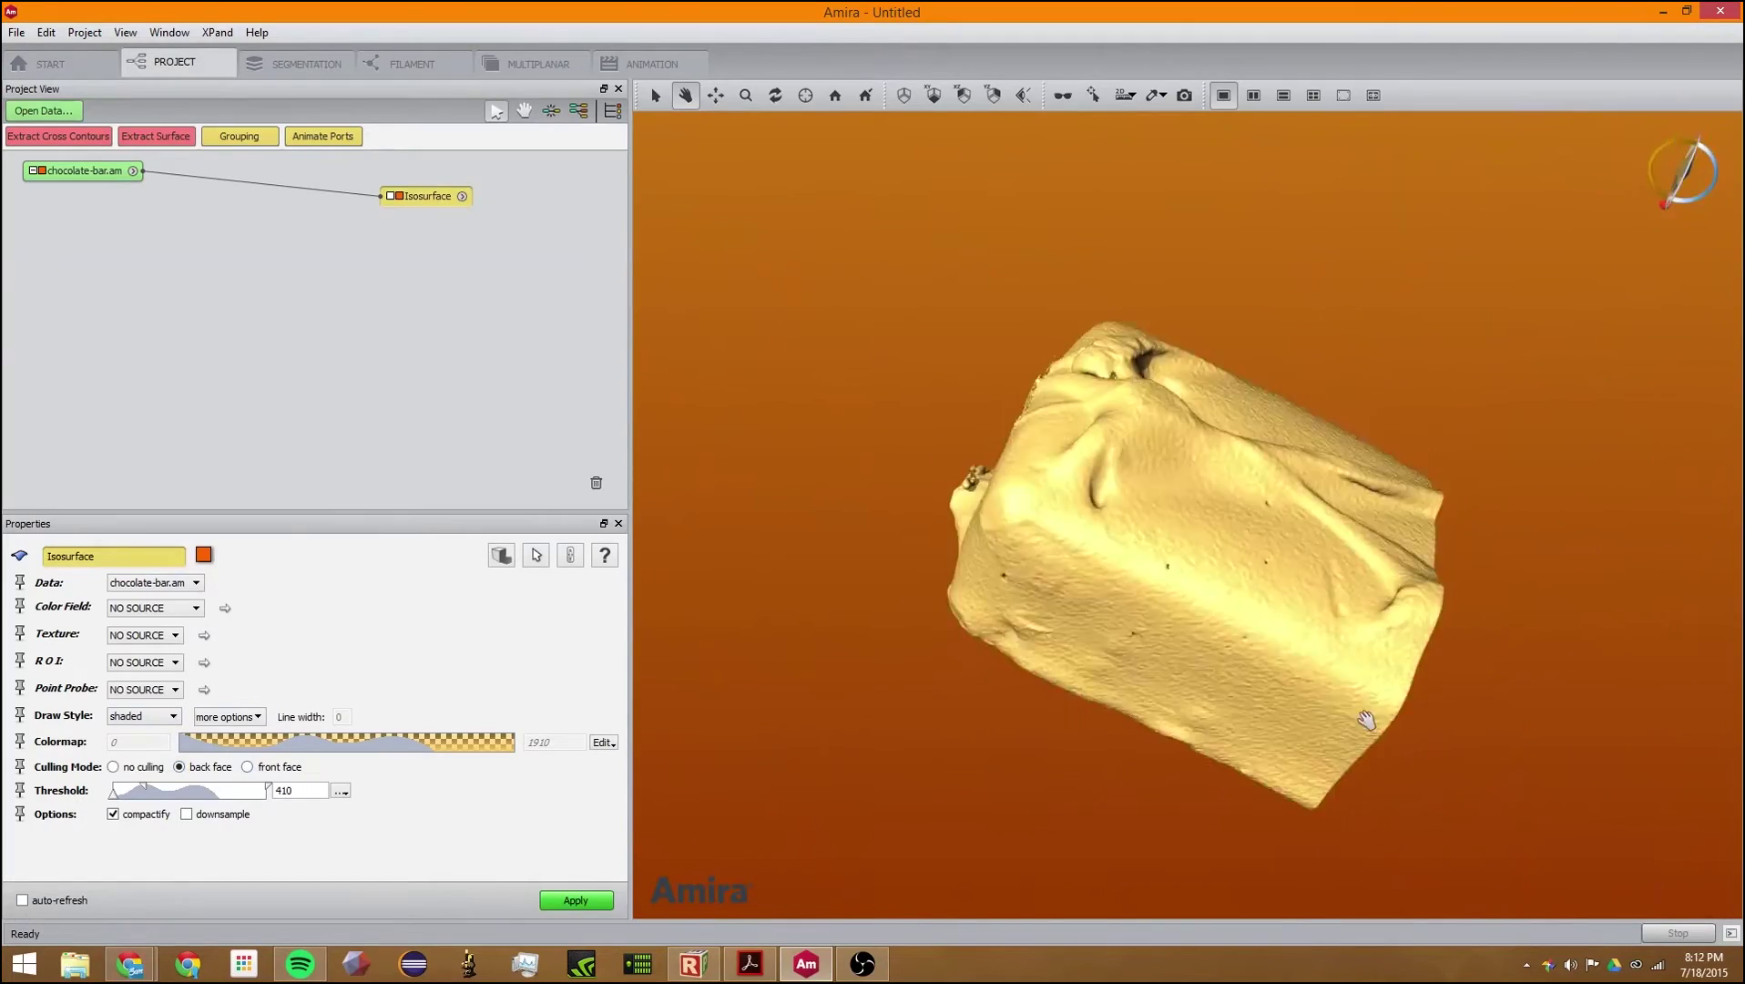
pyautogui.click(289, 766)
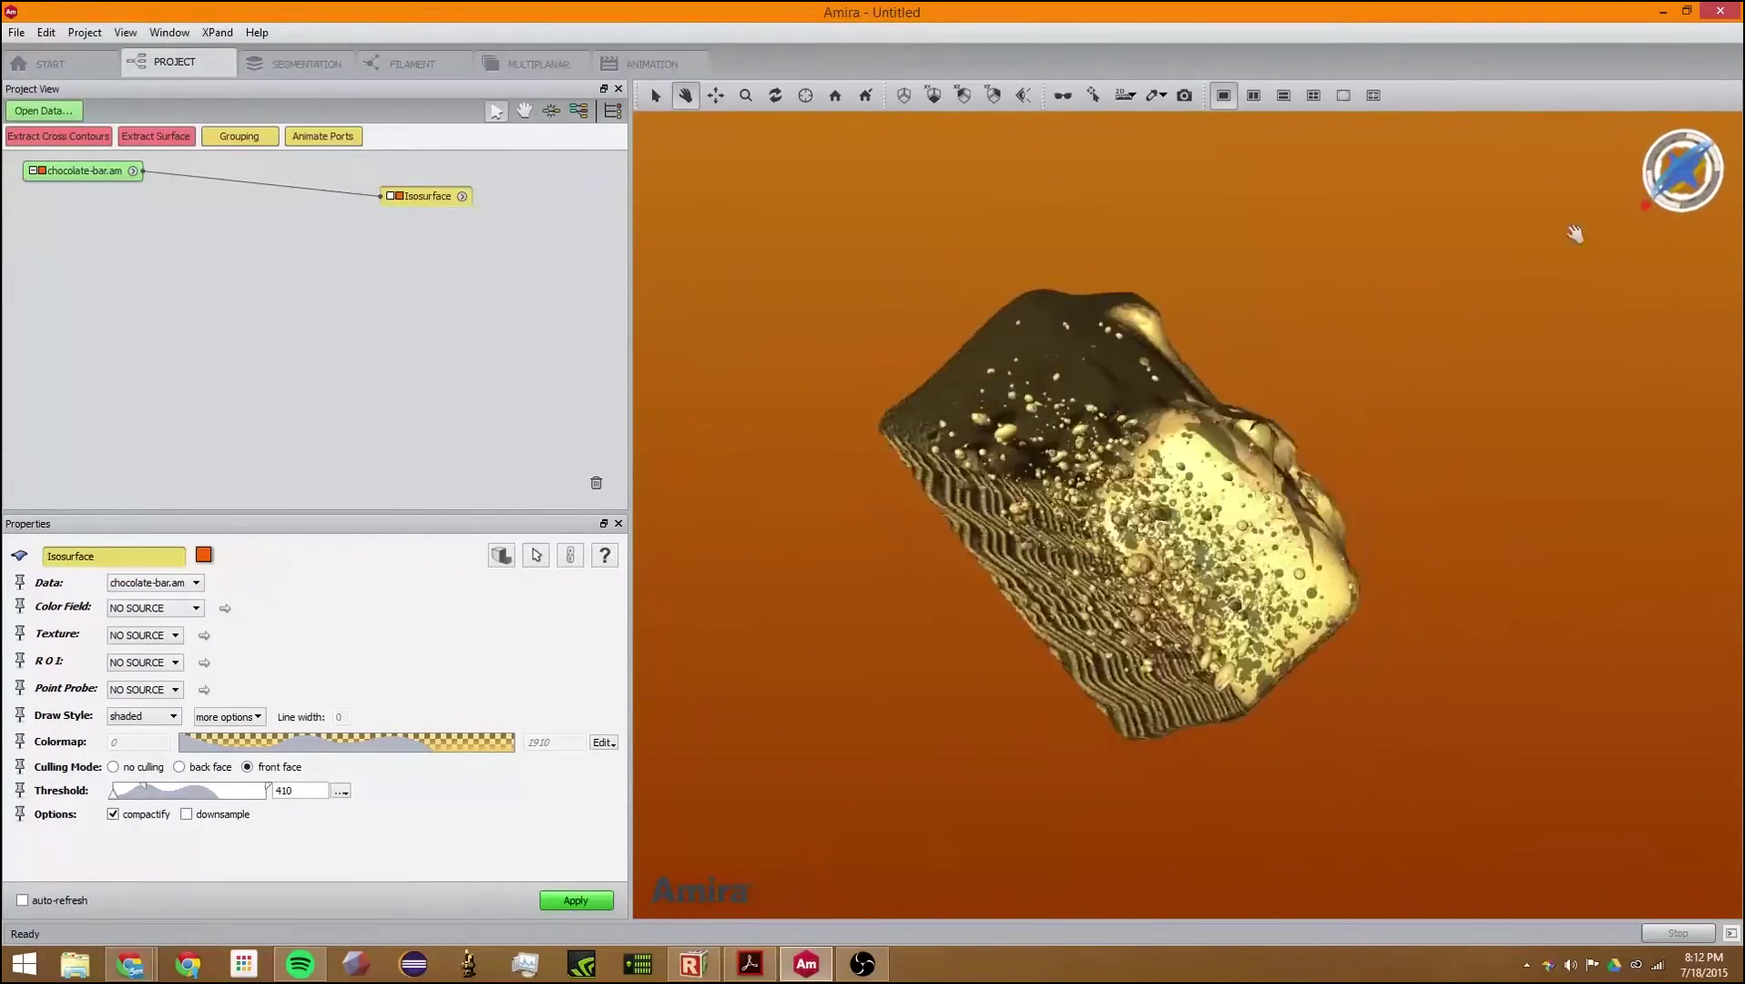
# Step: Recompute the isosurface with 2×2×2 downsampling, then at full resolution, keeping the shaded style
pyautogui.click(187, 815)
pyautogui.click(187, 815)
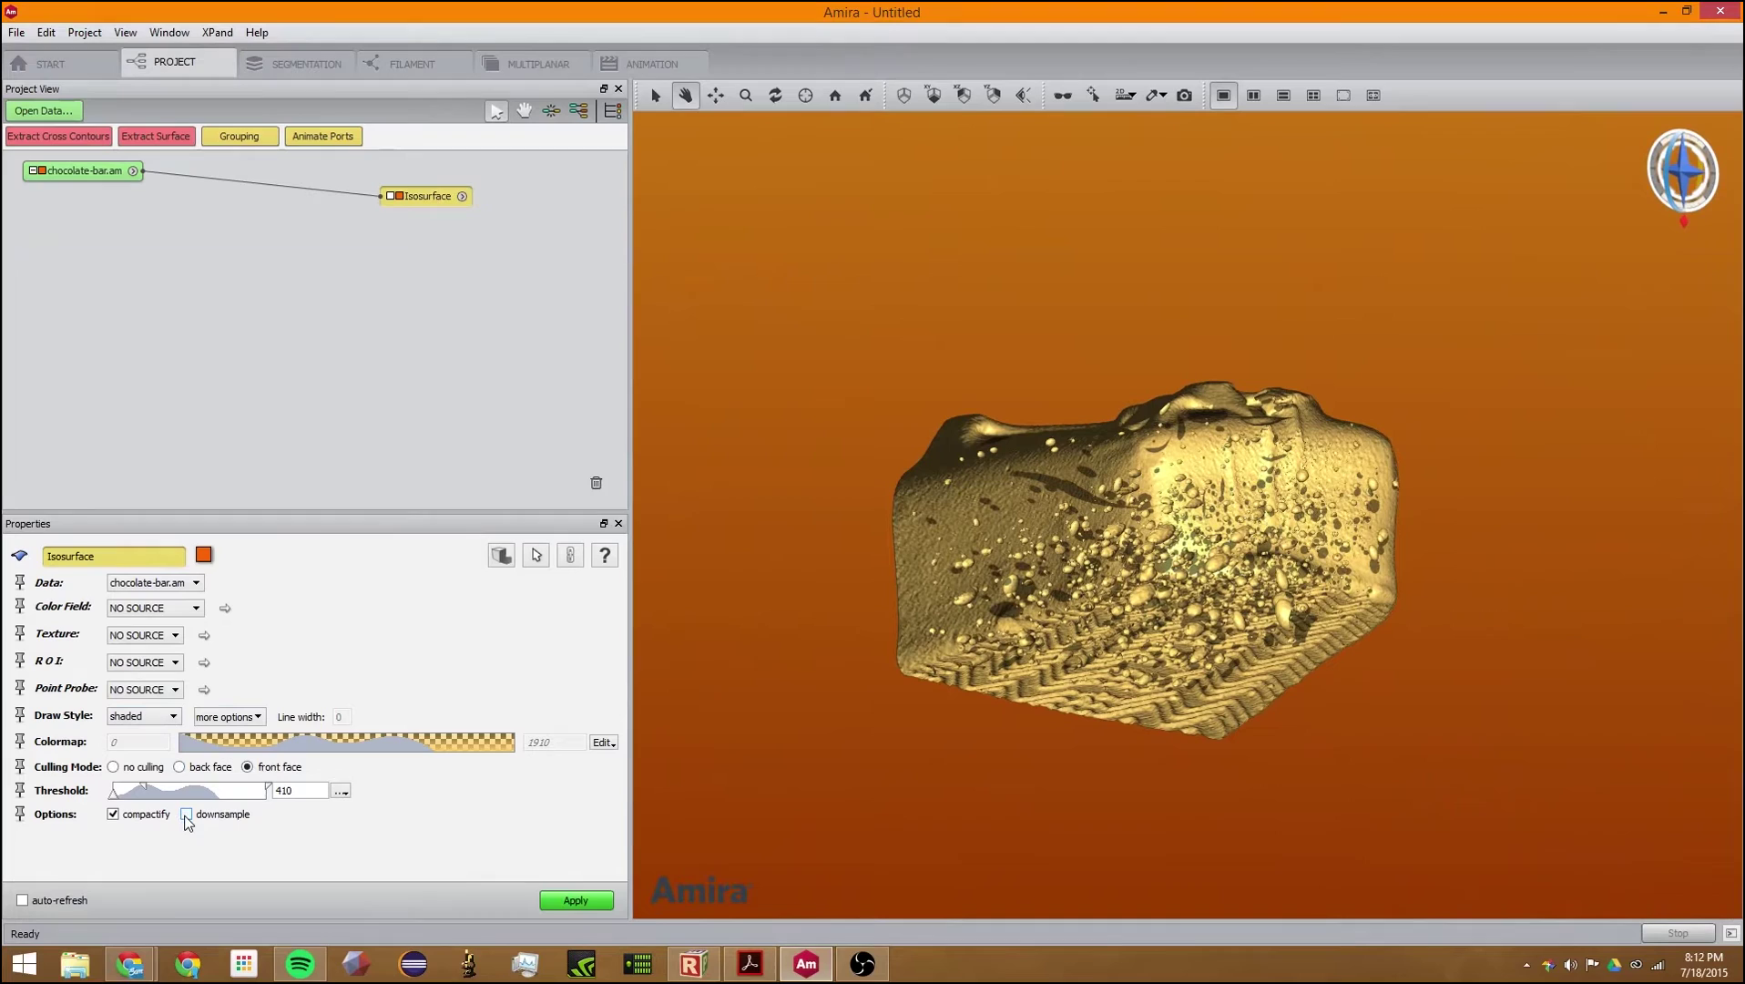
pyautogui.click(187, 814)
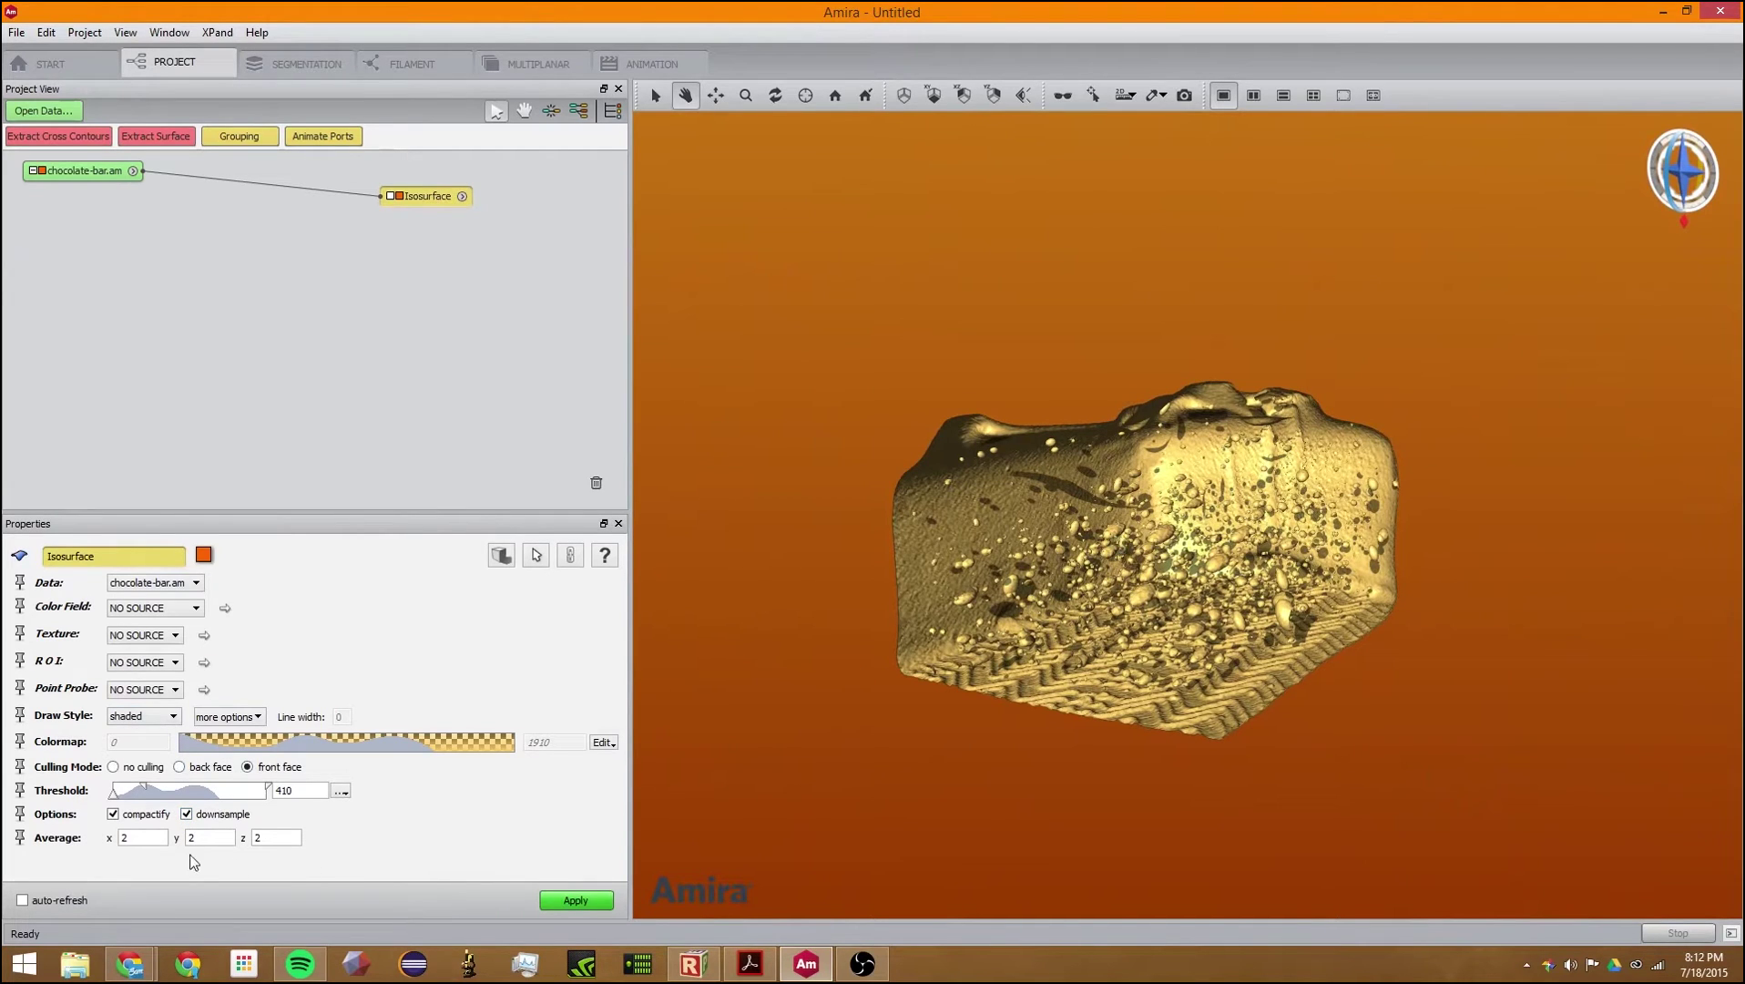
pyautogui.click(448, 862)
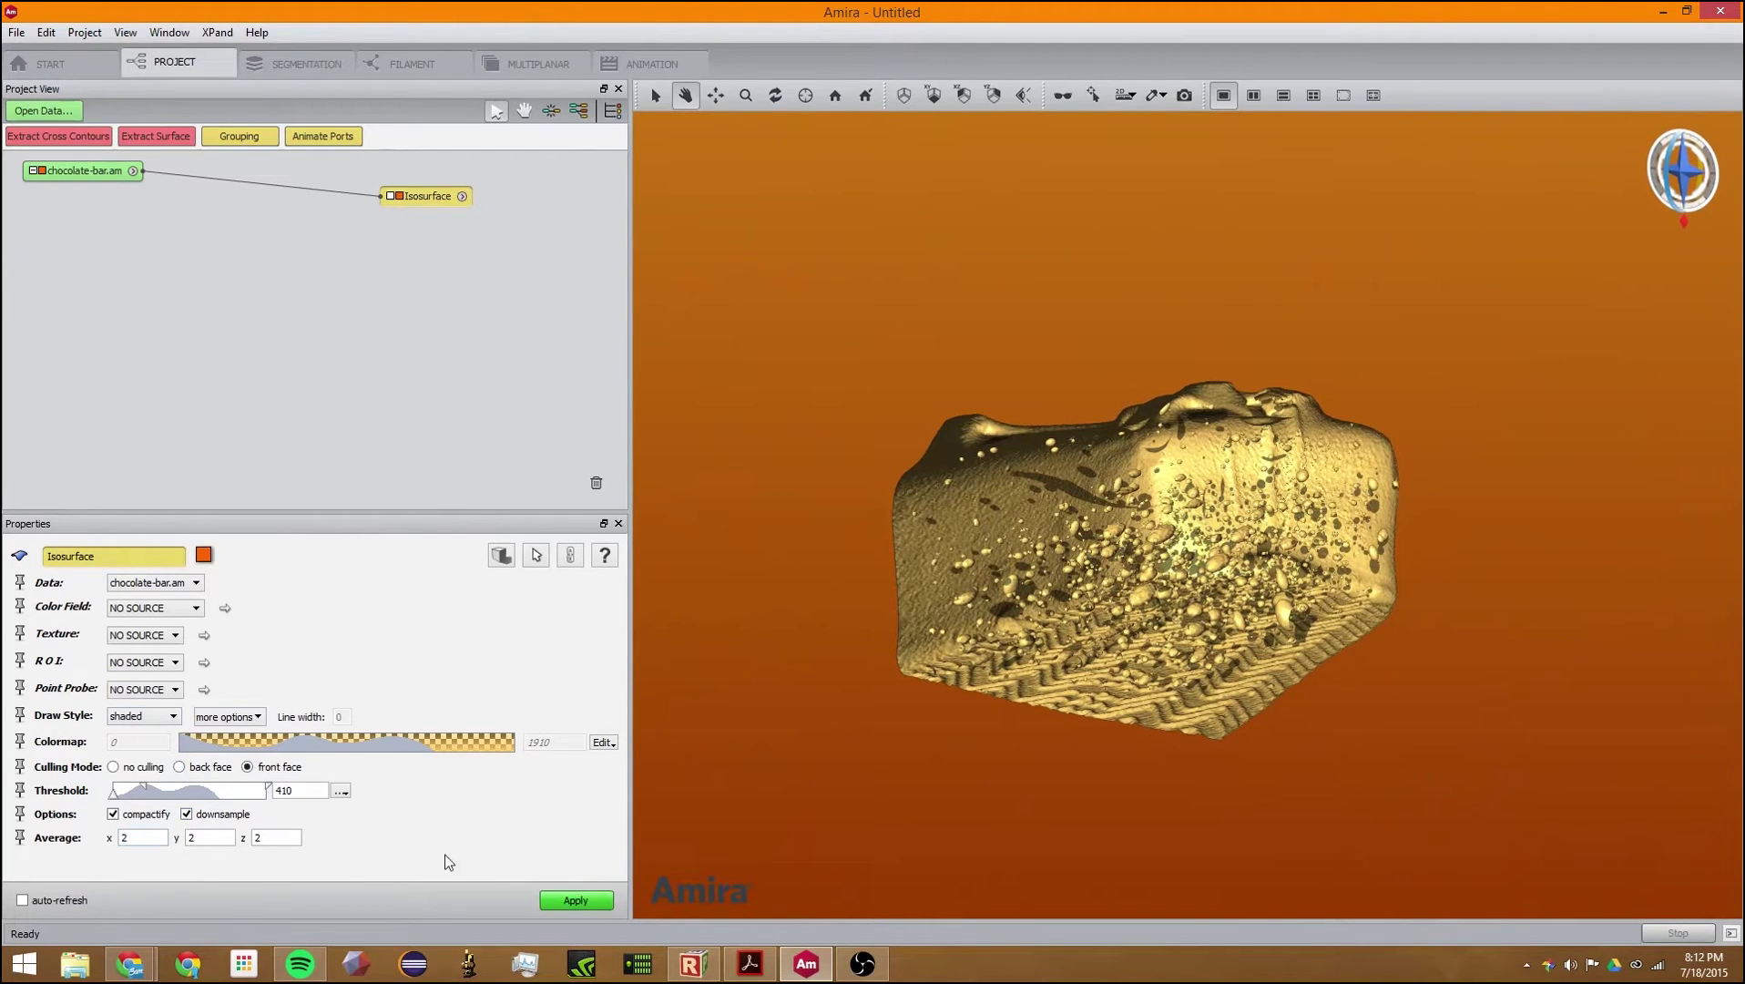
pyautogui.click(569, 900)
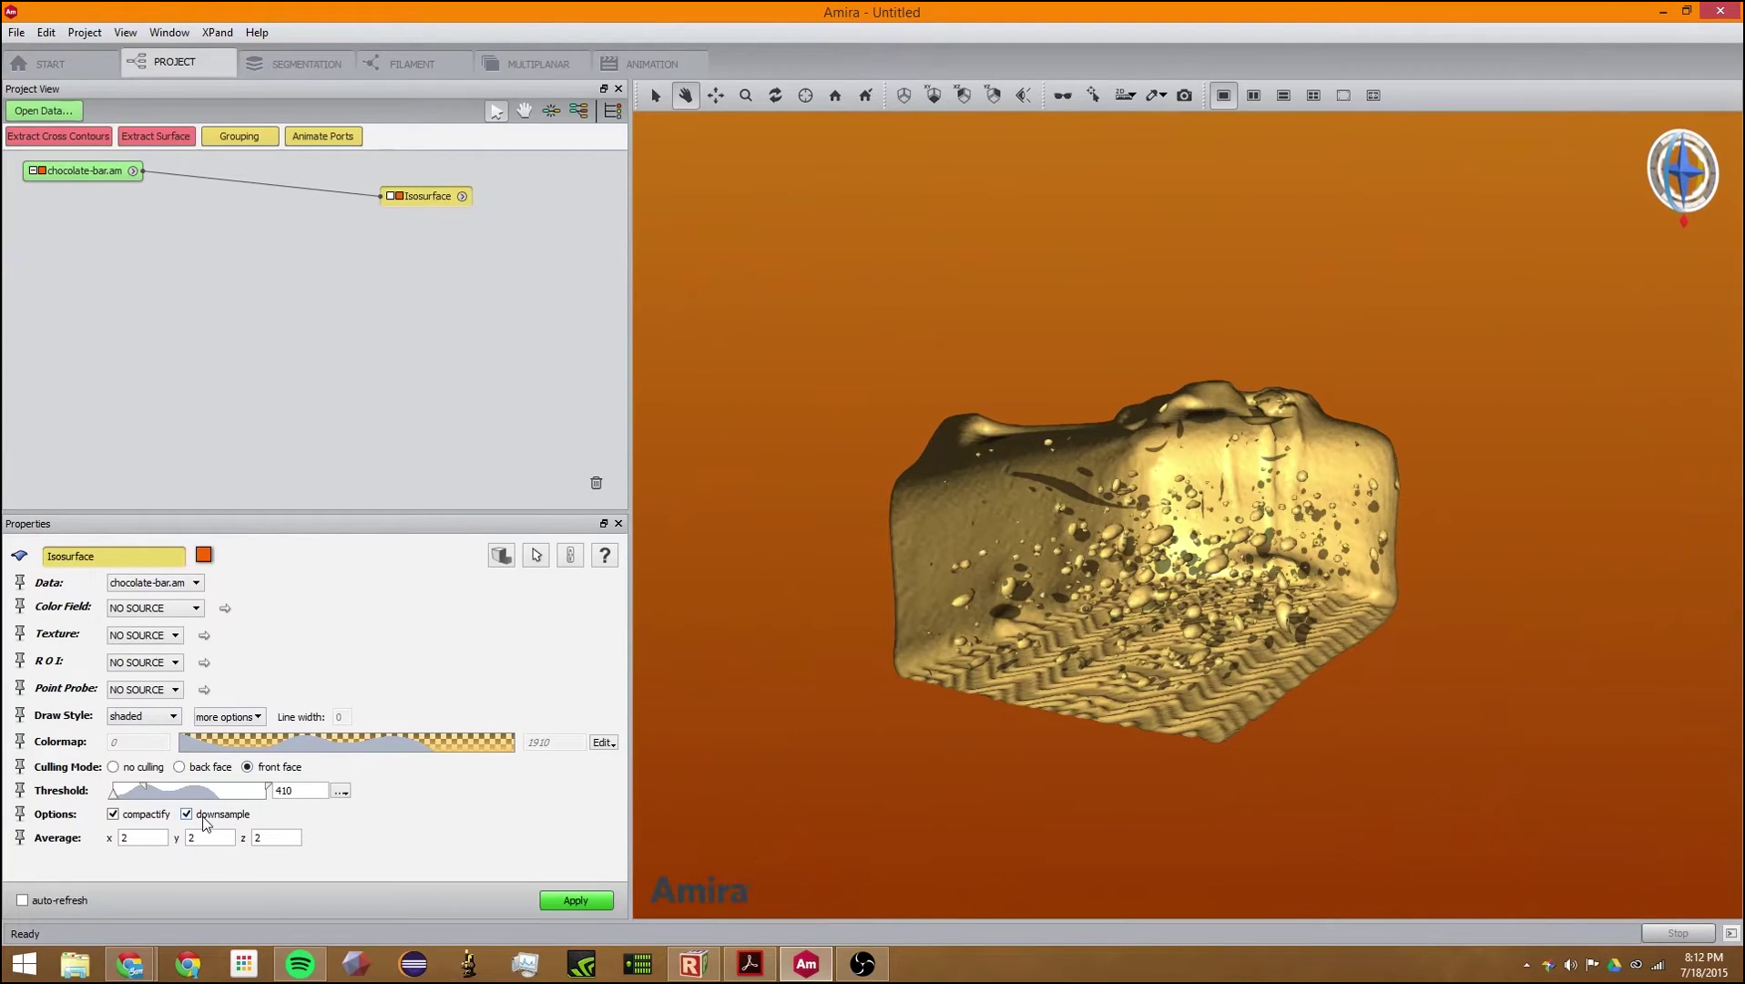
pyautogui.click(187, 814)
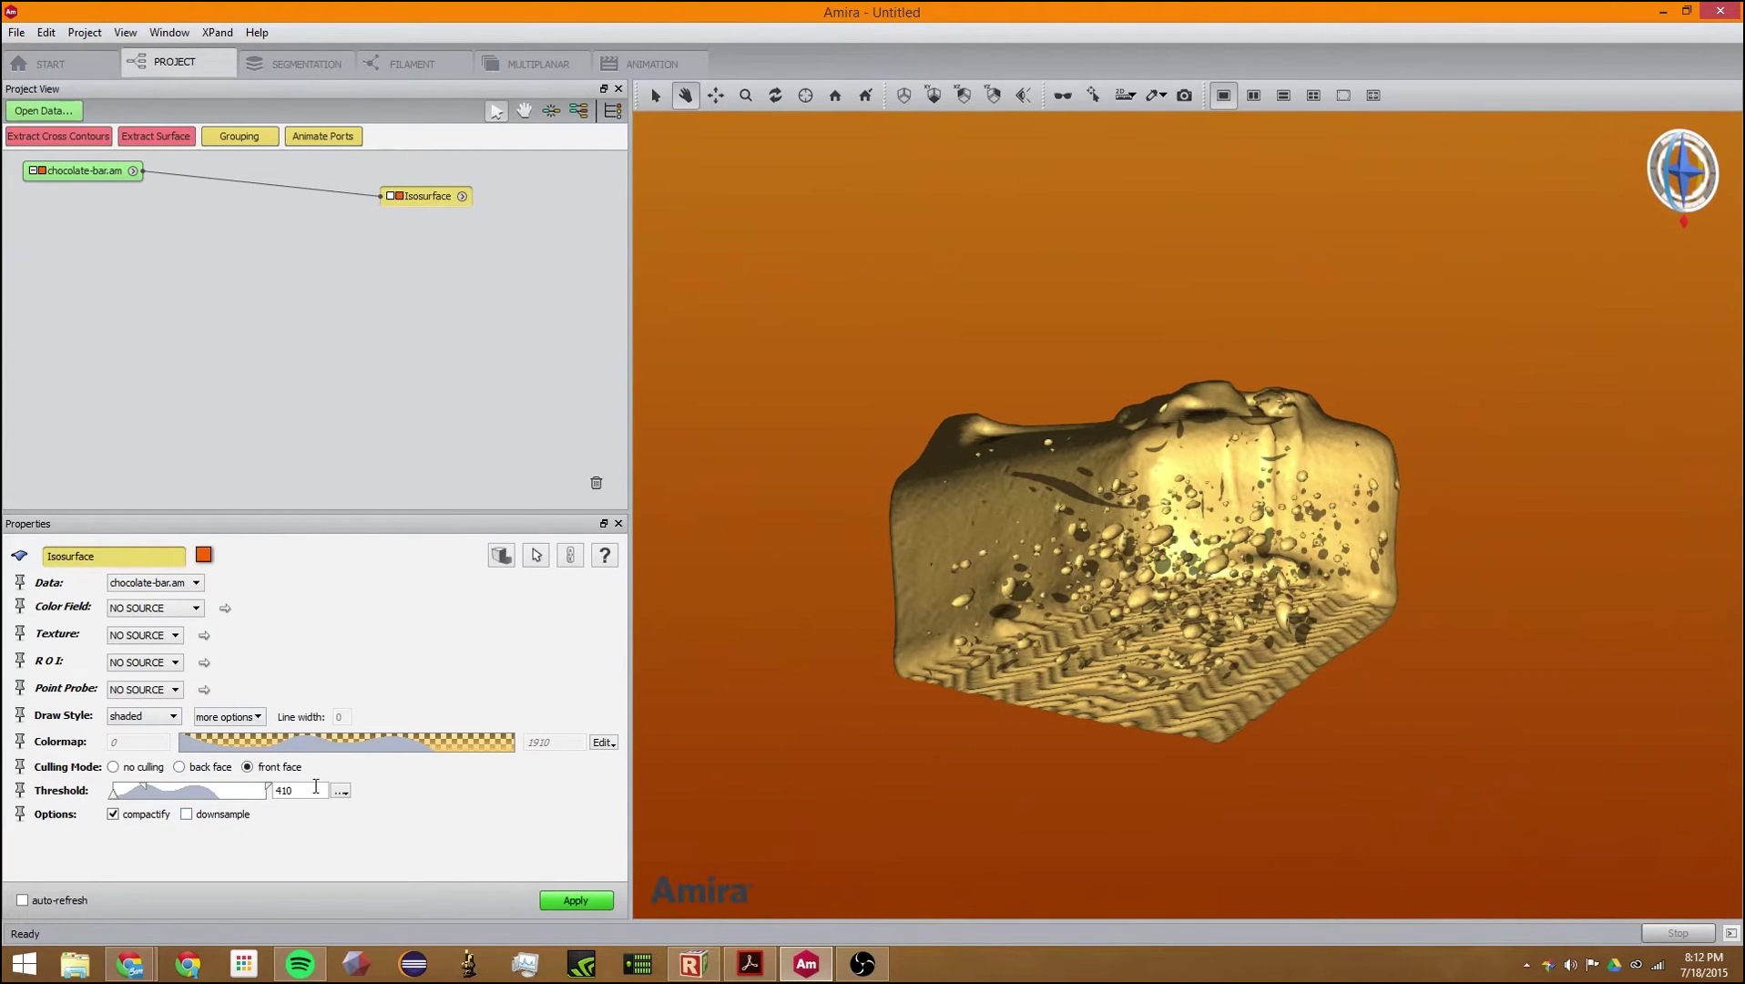
pyautogui.click(576, 900)
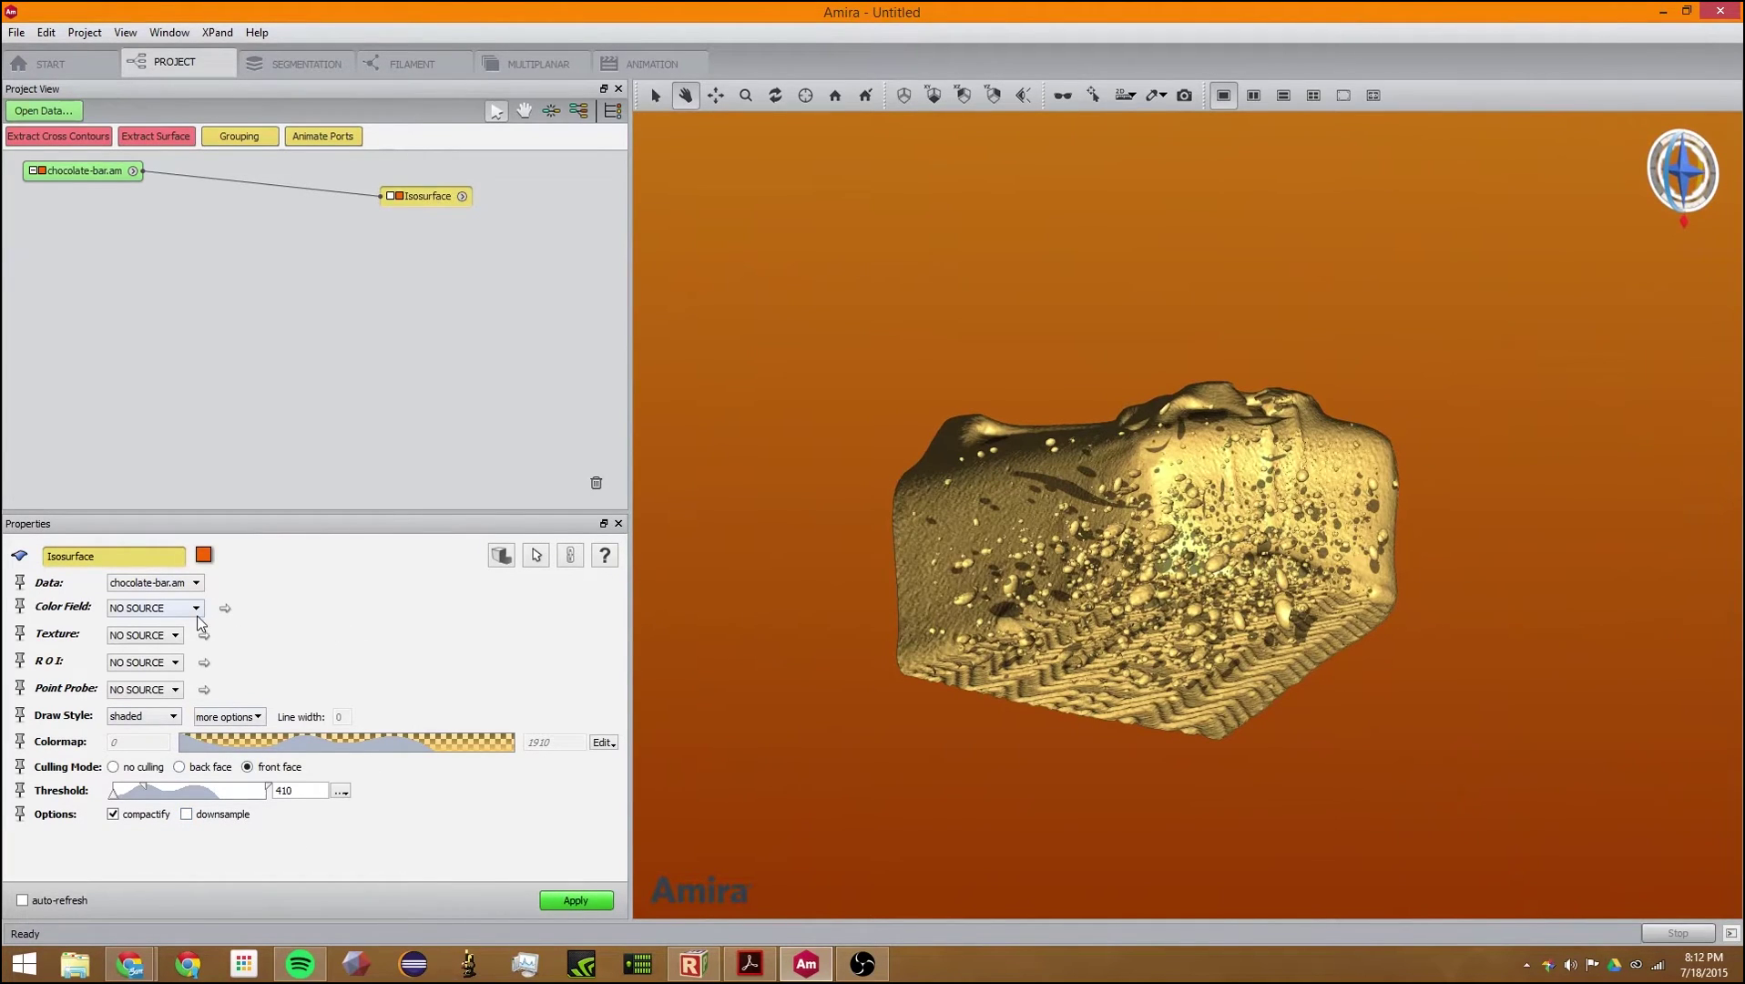
pyautogui.click(153, 713)
pyautogui.click(155, 720)
# Step: Delete the Isosurface and browse chocolate-bar.am's Annotate, Animate, Compute and Display module categories
pyautogui.press('Delete')
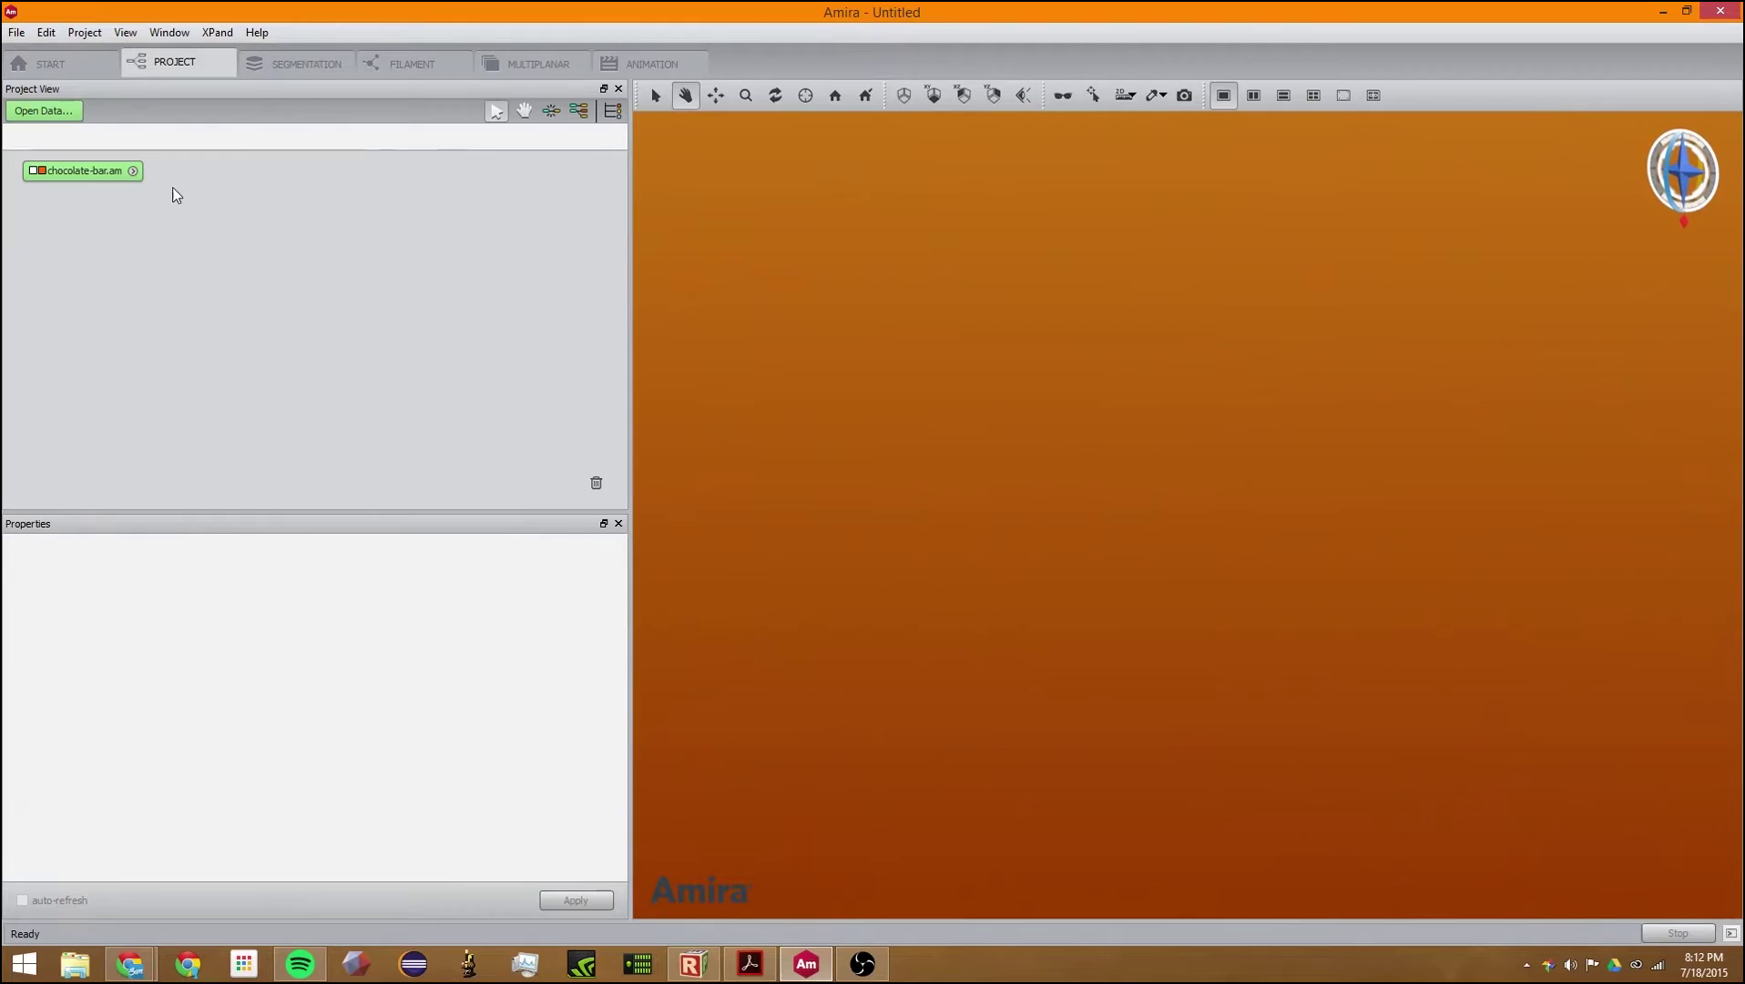
pyautogui.click(93, 171)
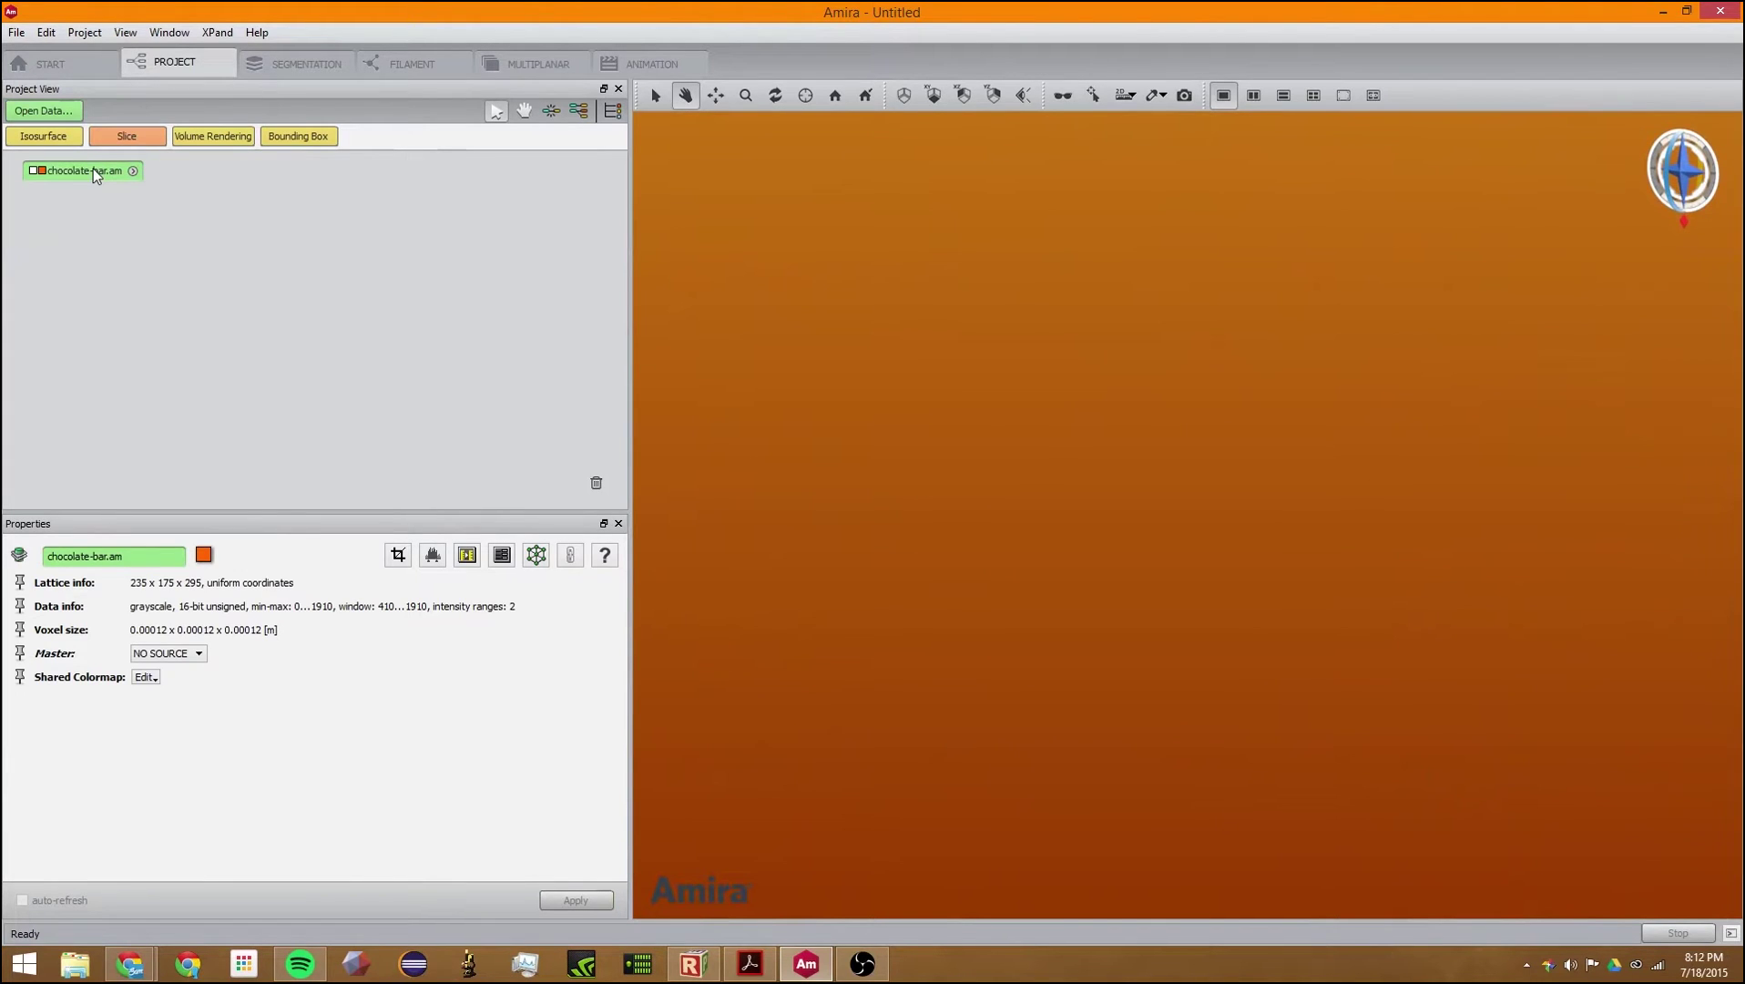
pyautogui.rightClick(93, 170)
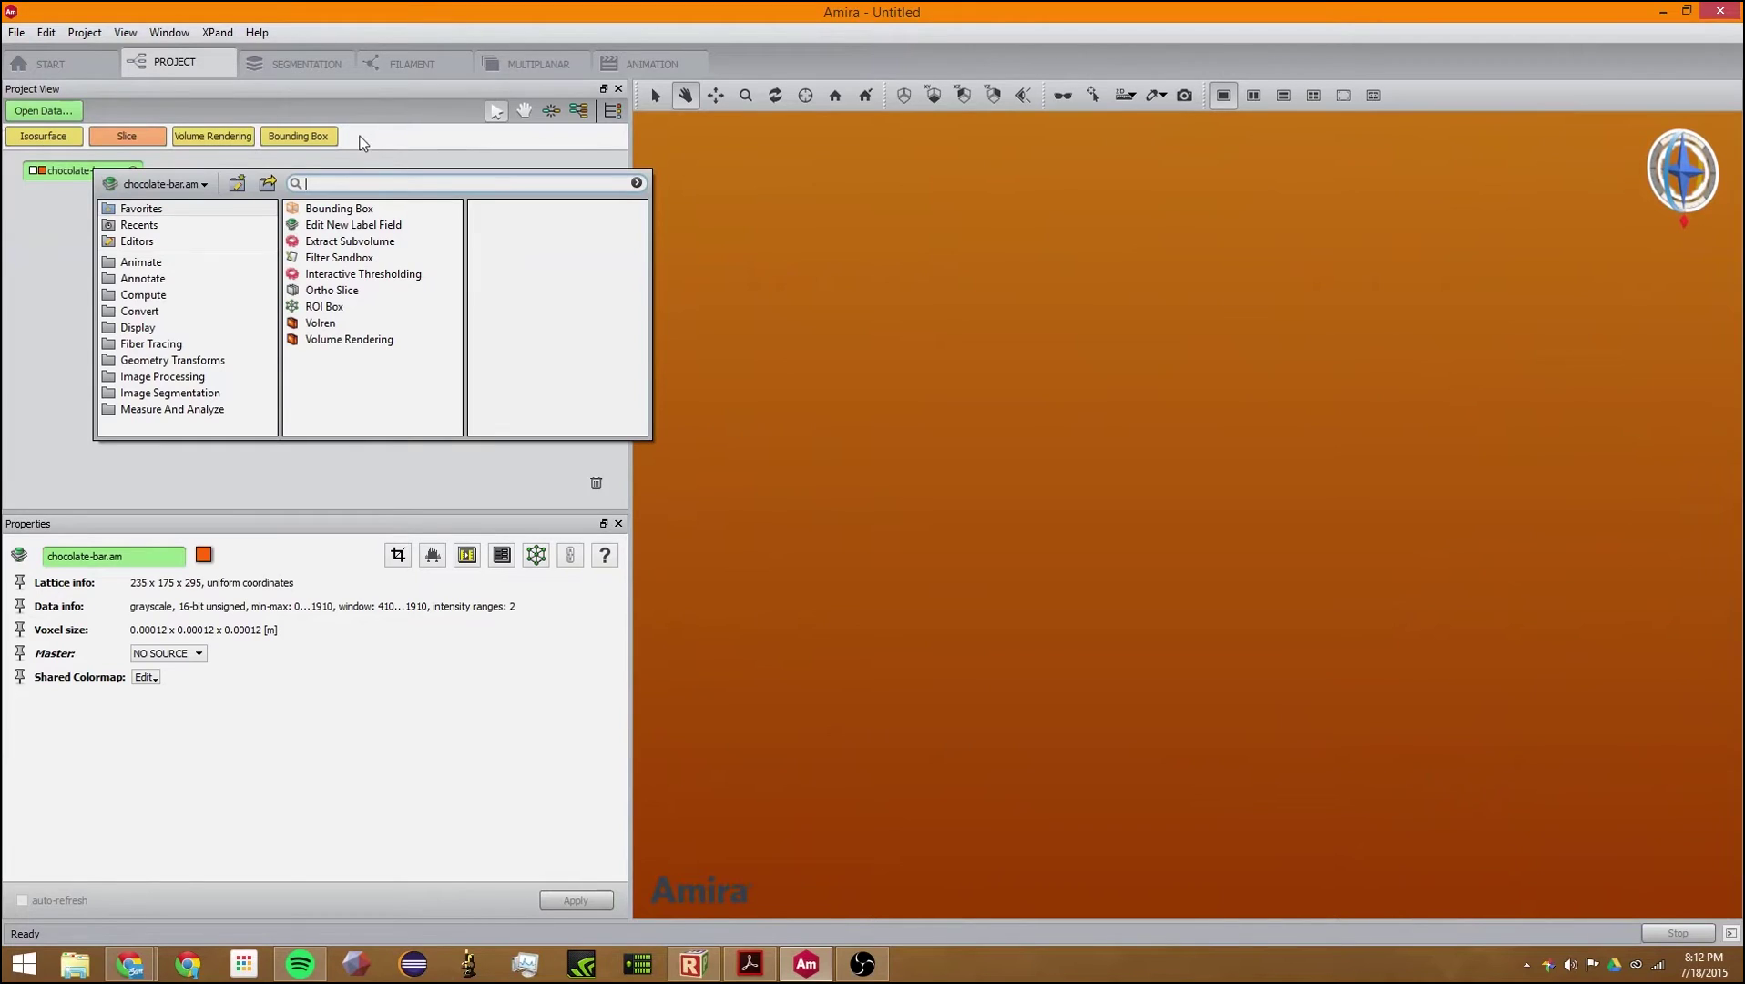
pyautogui.click(374, 152)
pyautogui.rightClick(107, 174)
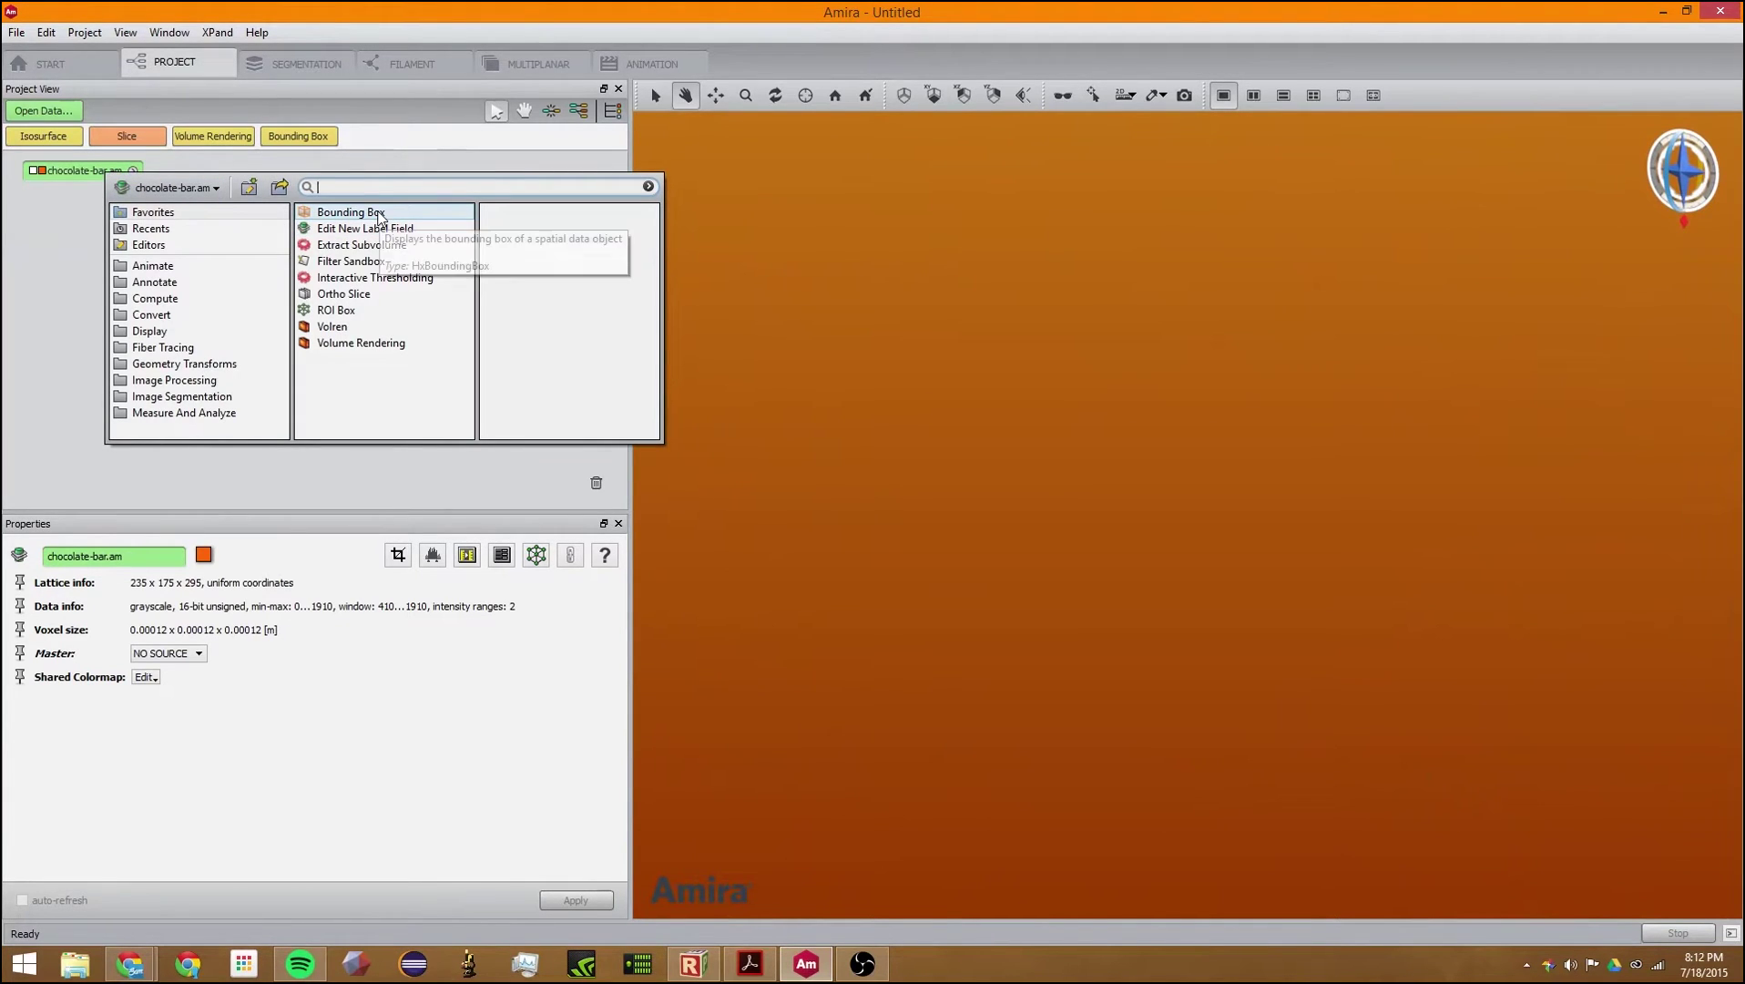
pyautogui.click(220, 278)
pyautogui.click(226, 267)
pyautogui.click(226, 293)
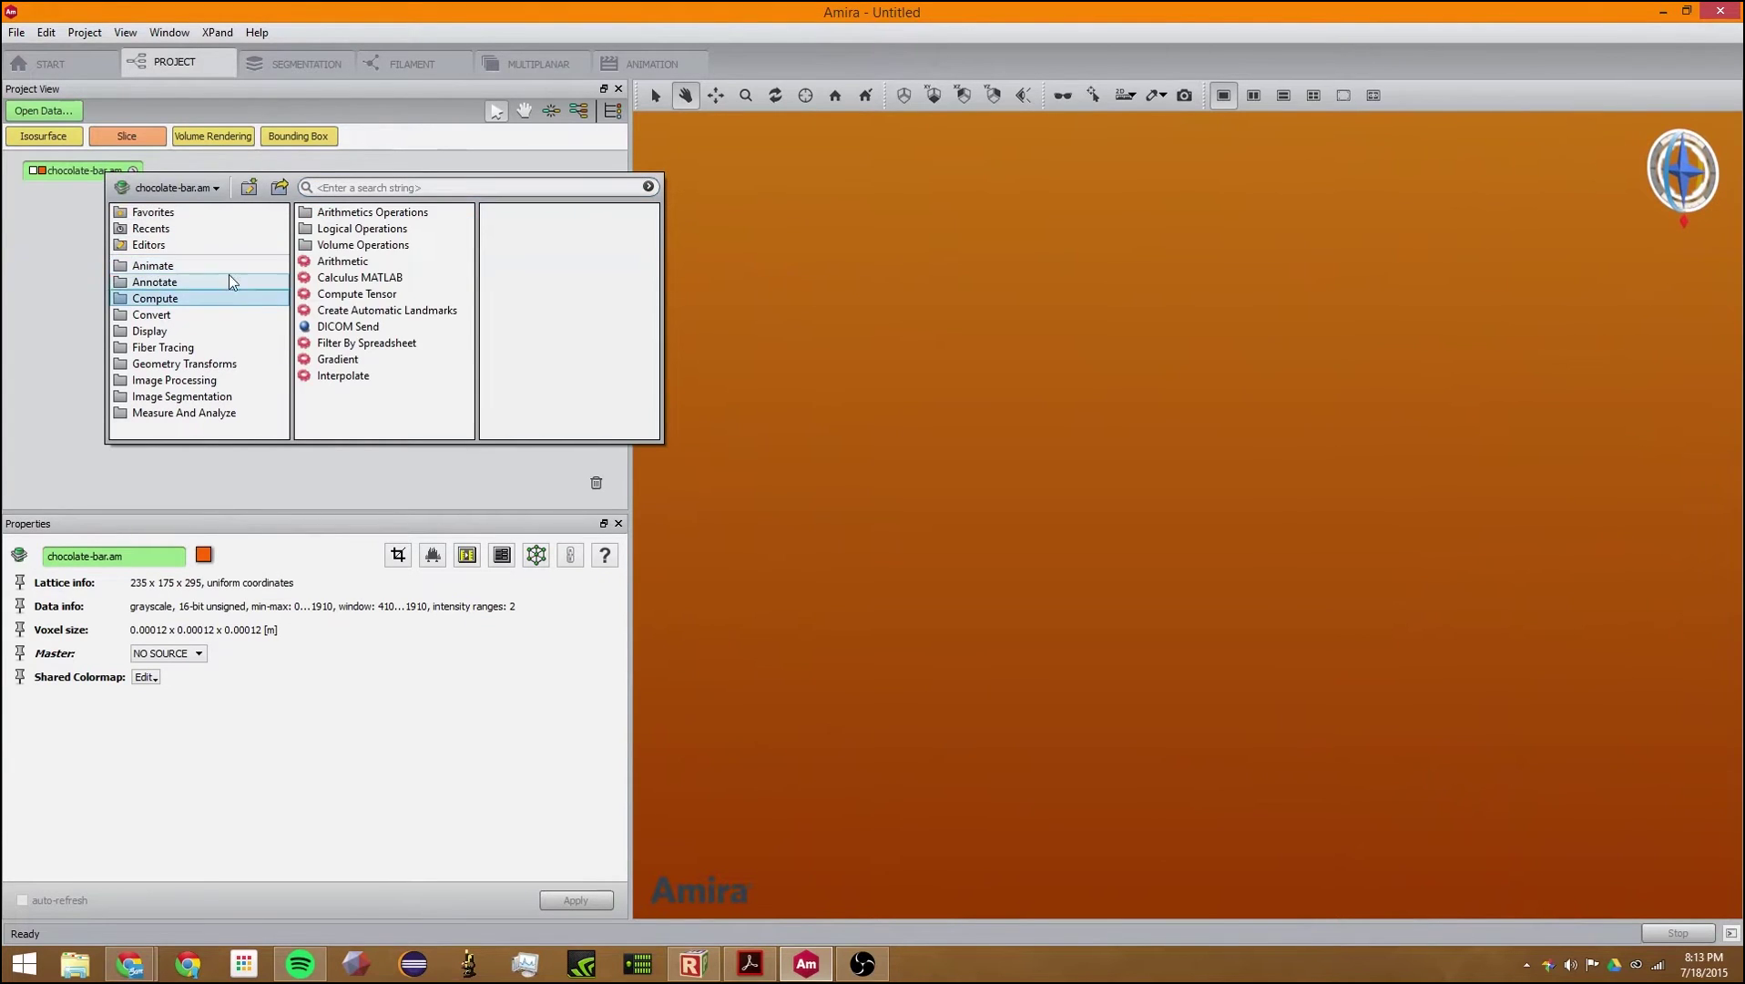
pyautogui.click(211, 328)
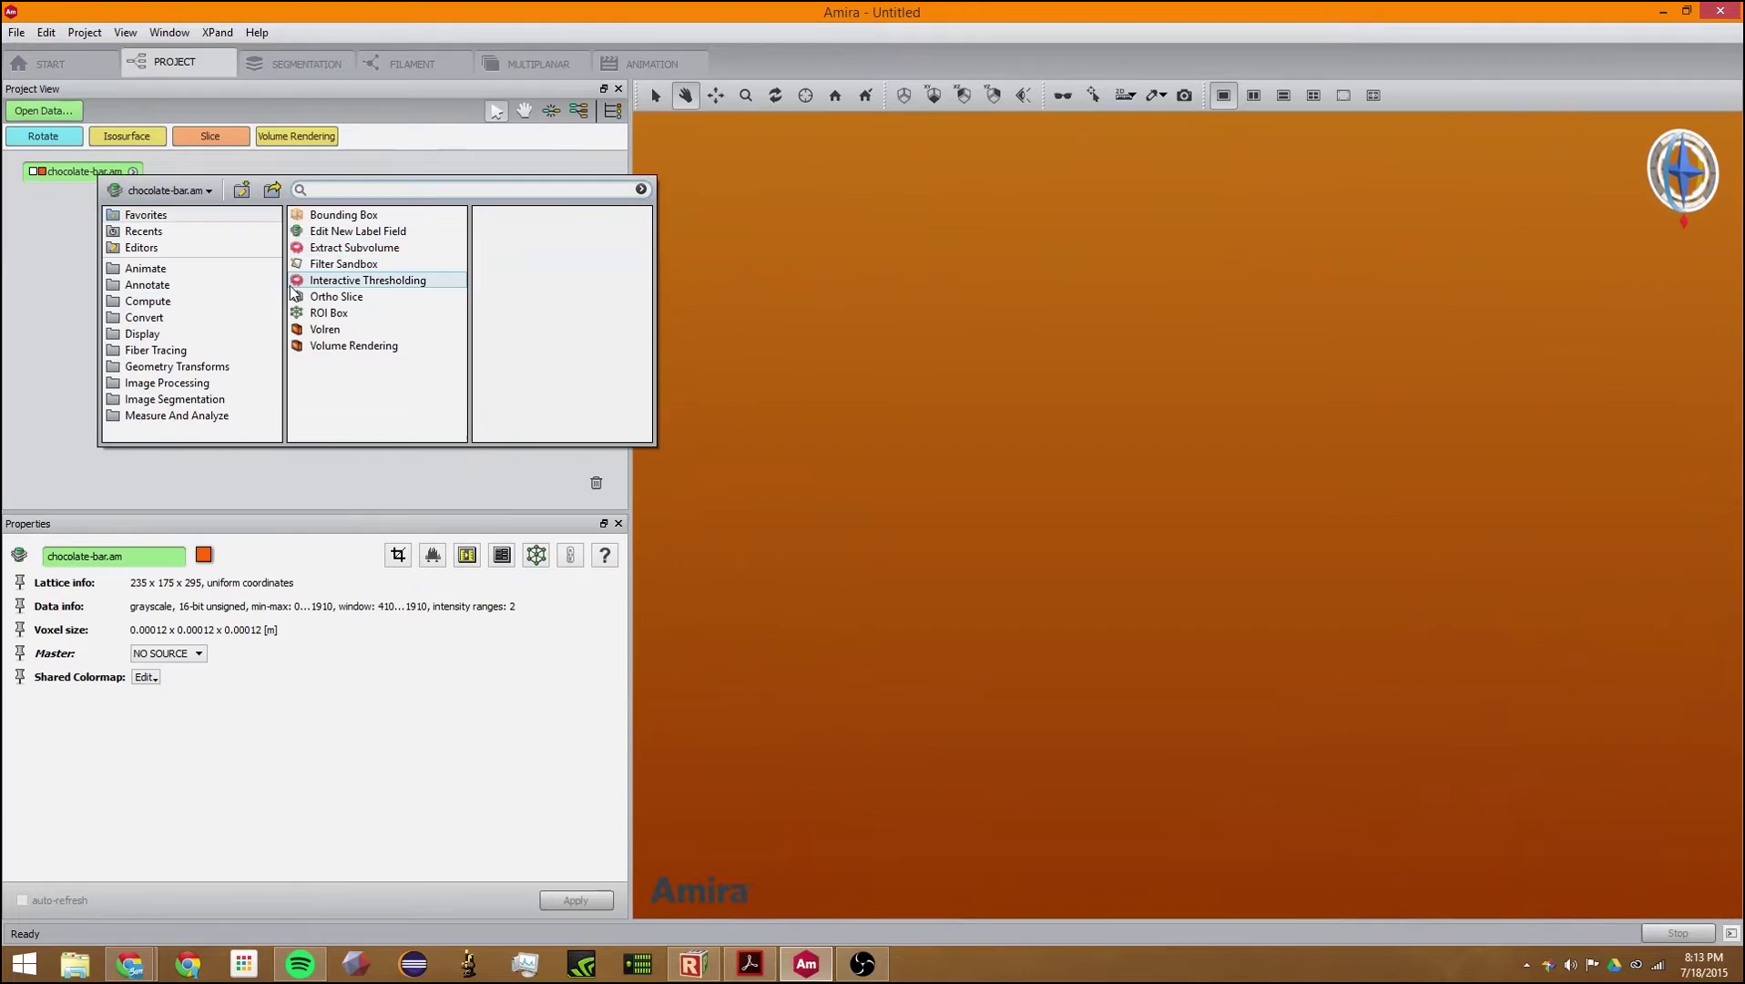
pyautogui.click(191, 267)
pyautogui.click(182, 286)
pyautogui.click(181, 301)
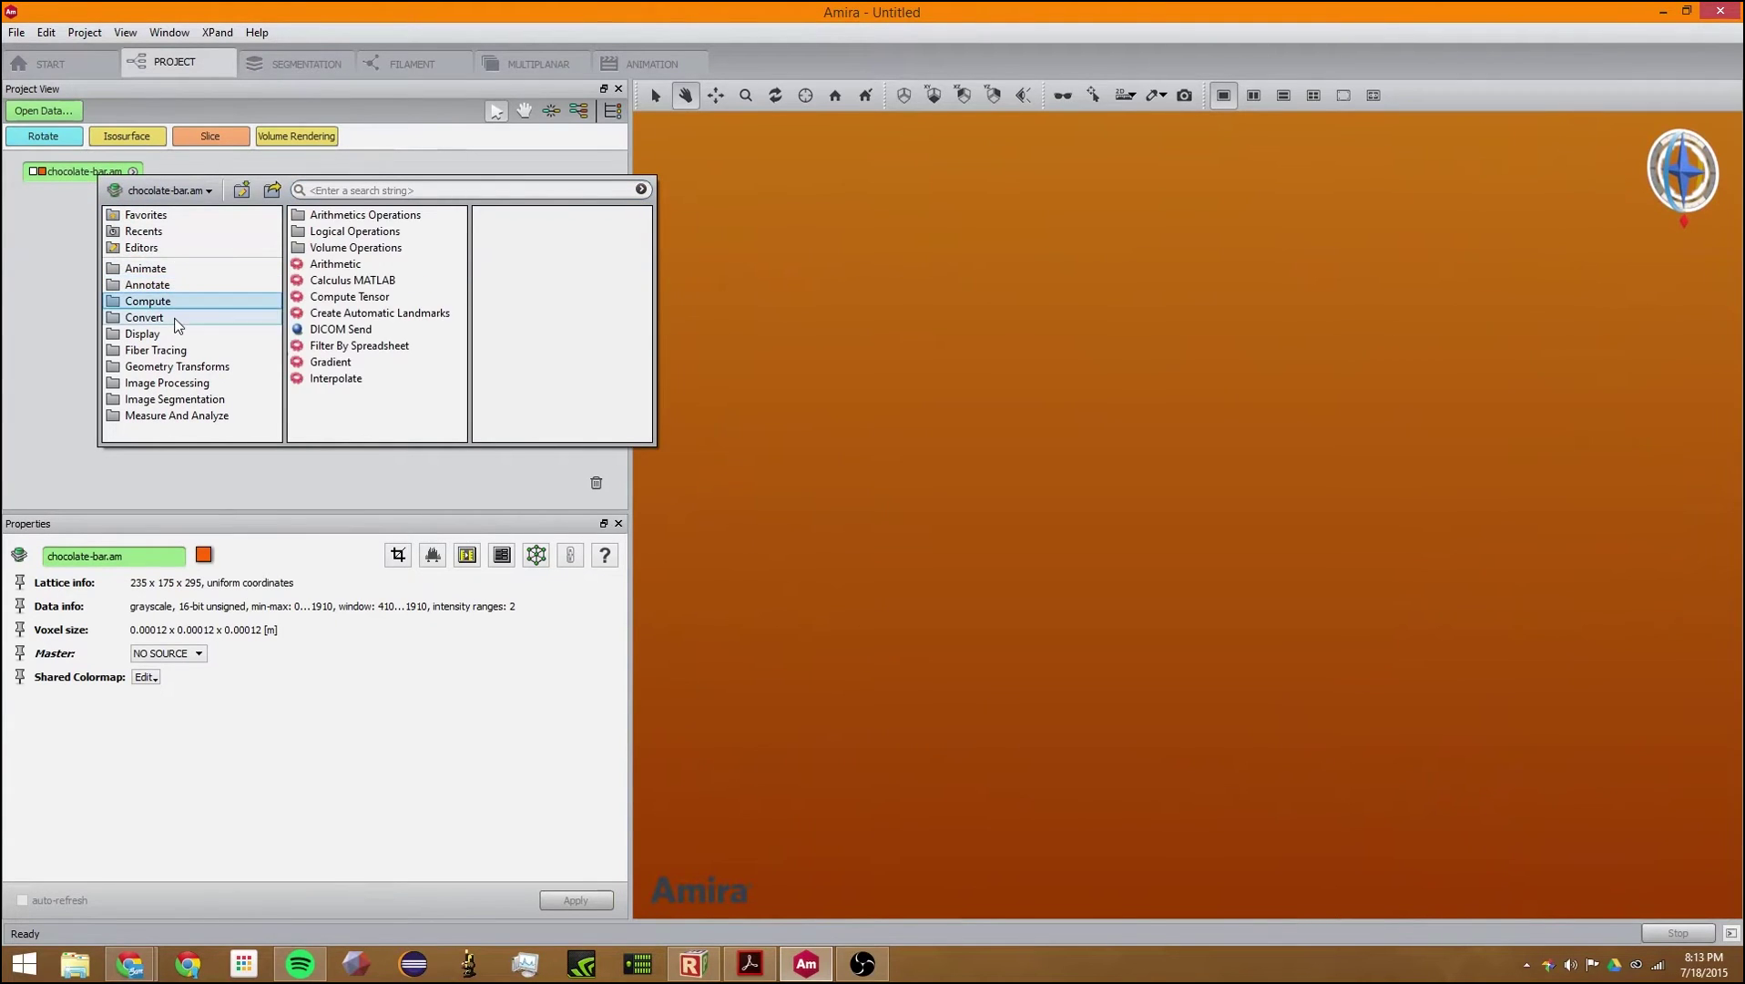
pyautogui.click(177, 333)
# Step: Create a Standard View of chocolate-bar.am and drag the crosshair to move the Y and Z slices
pyautogui.click(369, 363)
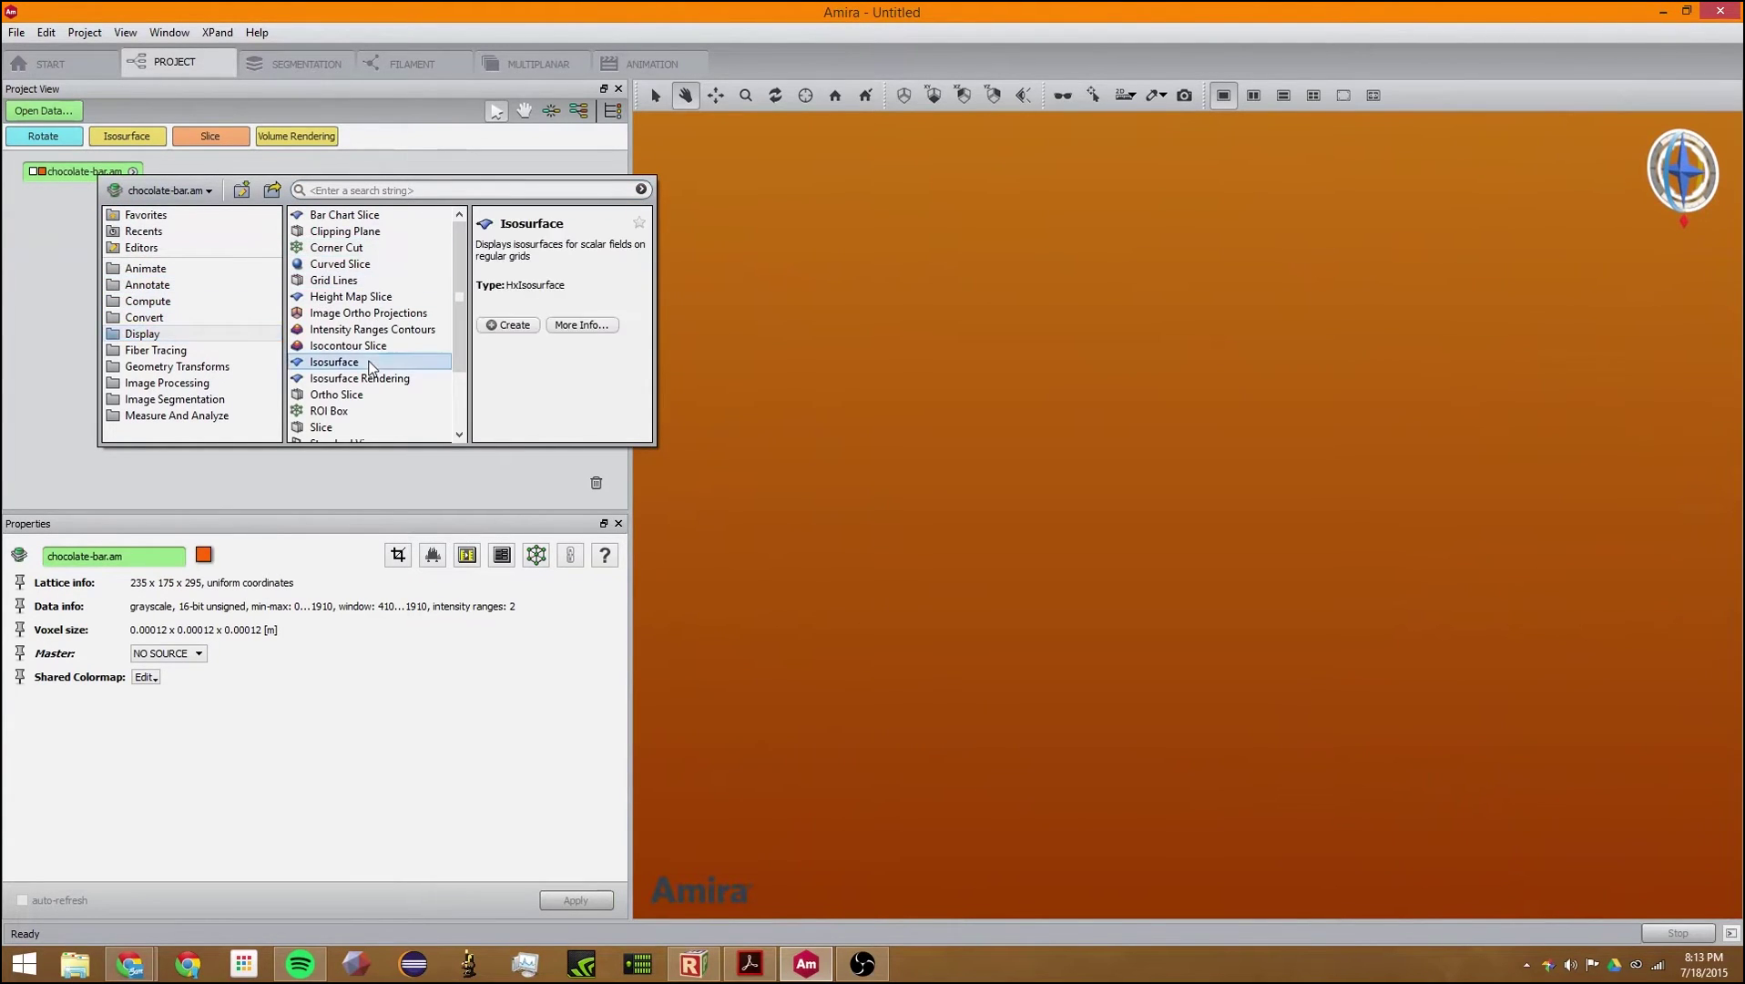
pyautogui.click(369, 411)
pyautogui.click(369, 395)
pyautogui.scroll(-1, 369, 410)
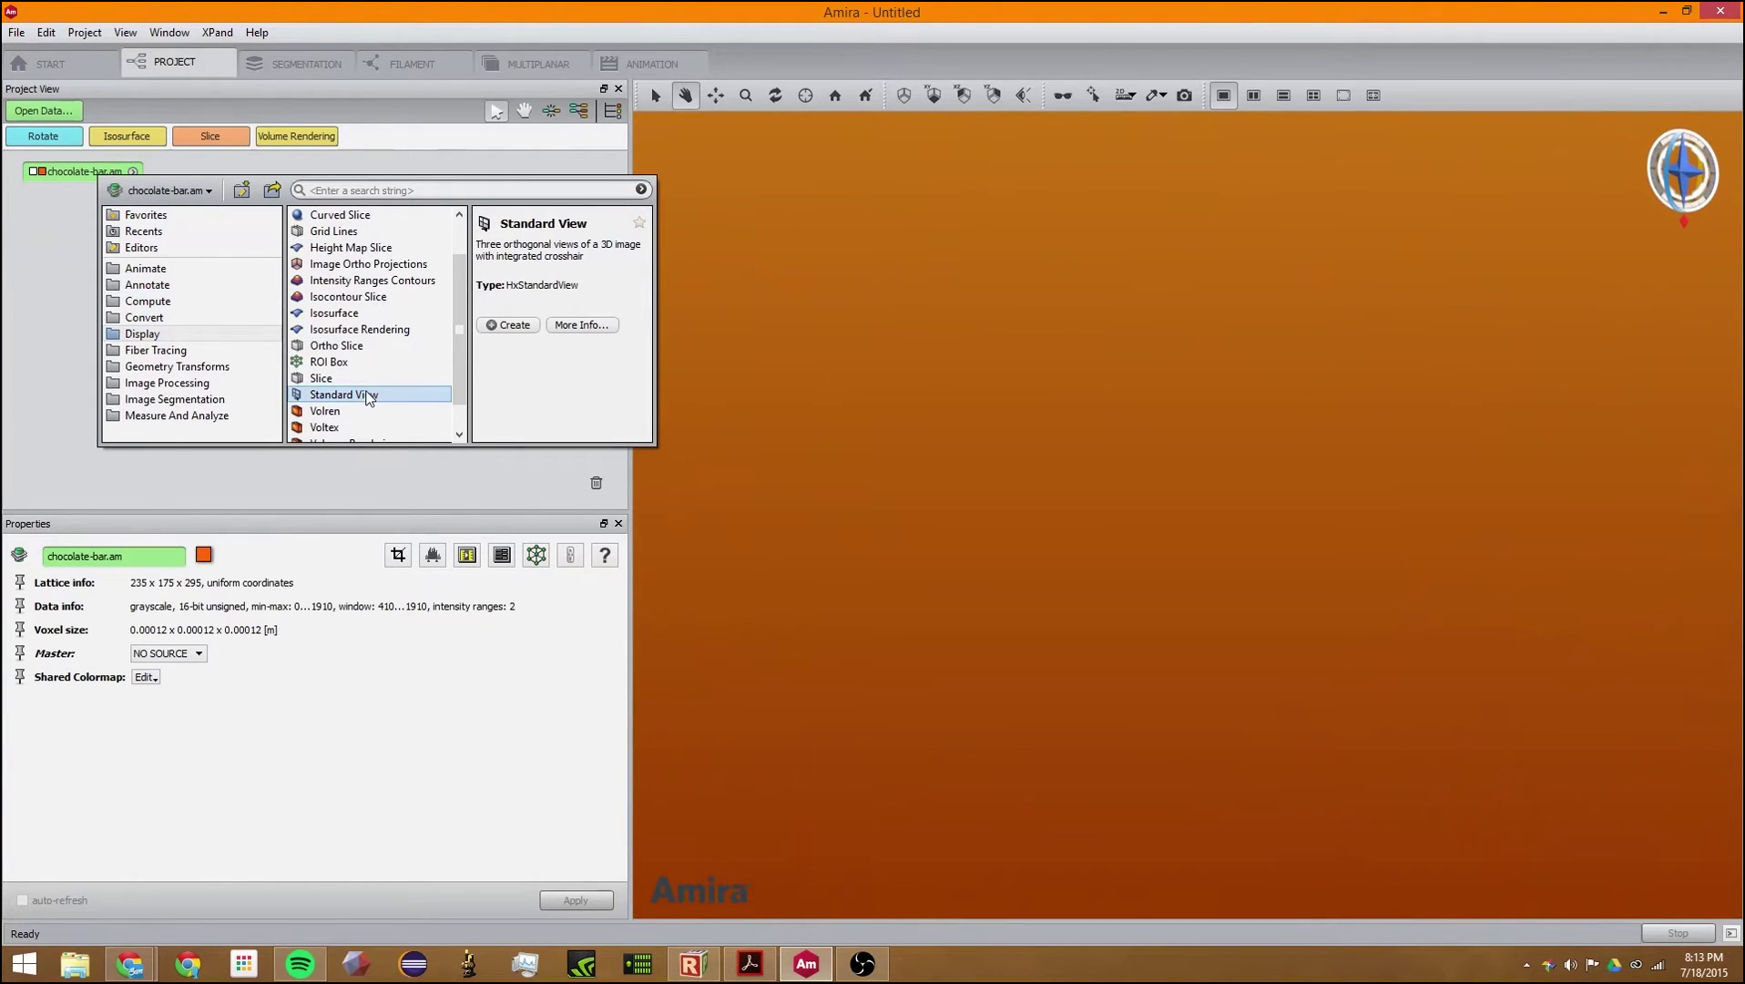
pyautogui.doubleClick(369, 398)
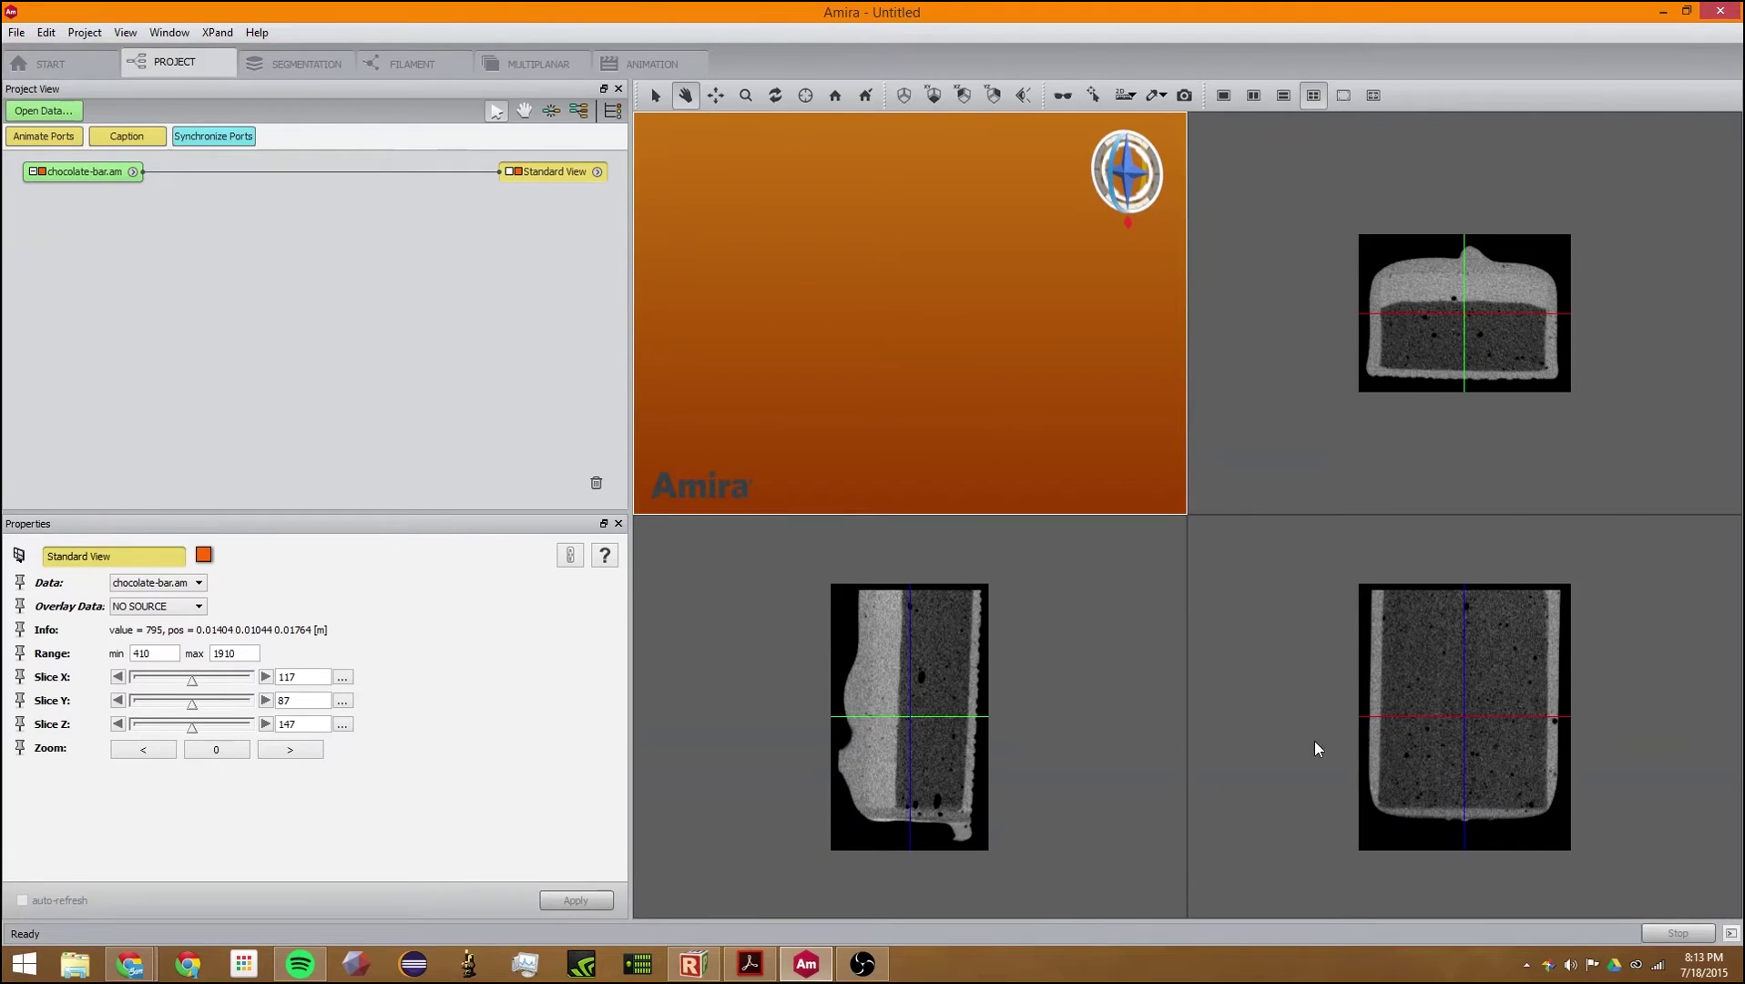
pyautogui.moveTo(918, 719); pyautogui.dragTo(861, 709)
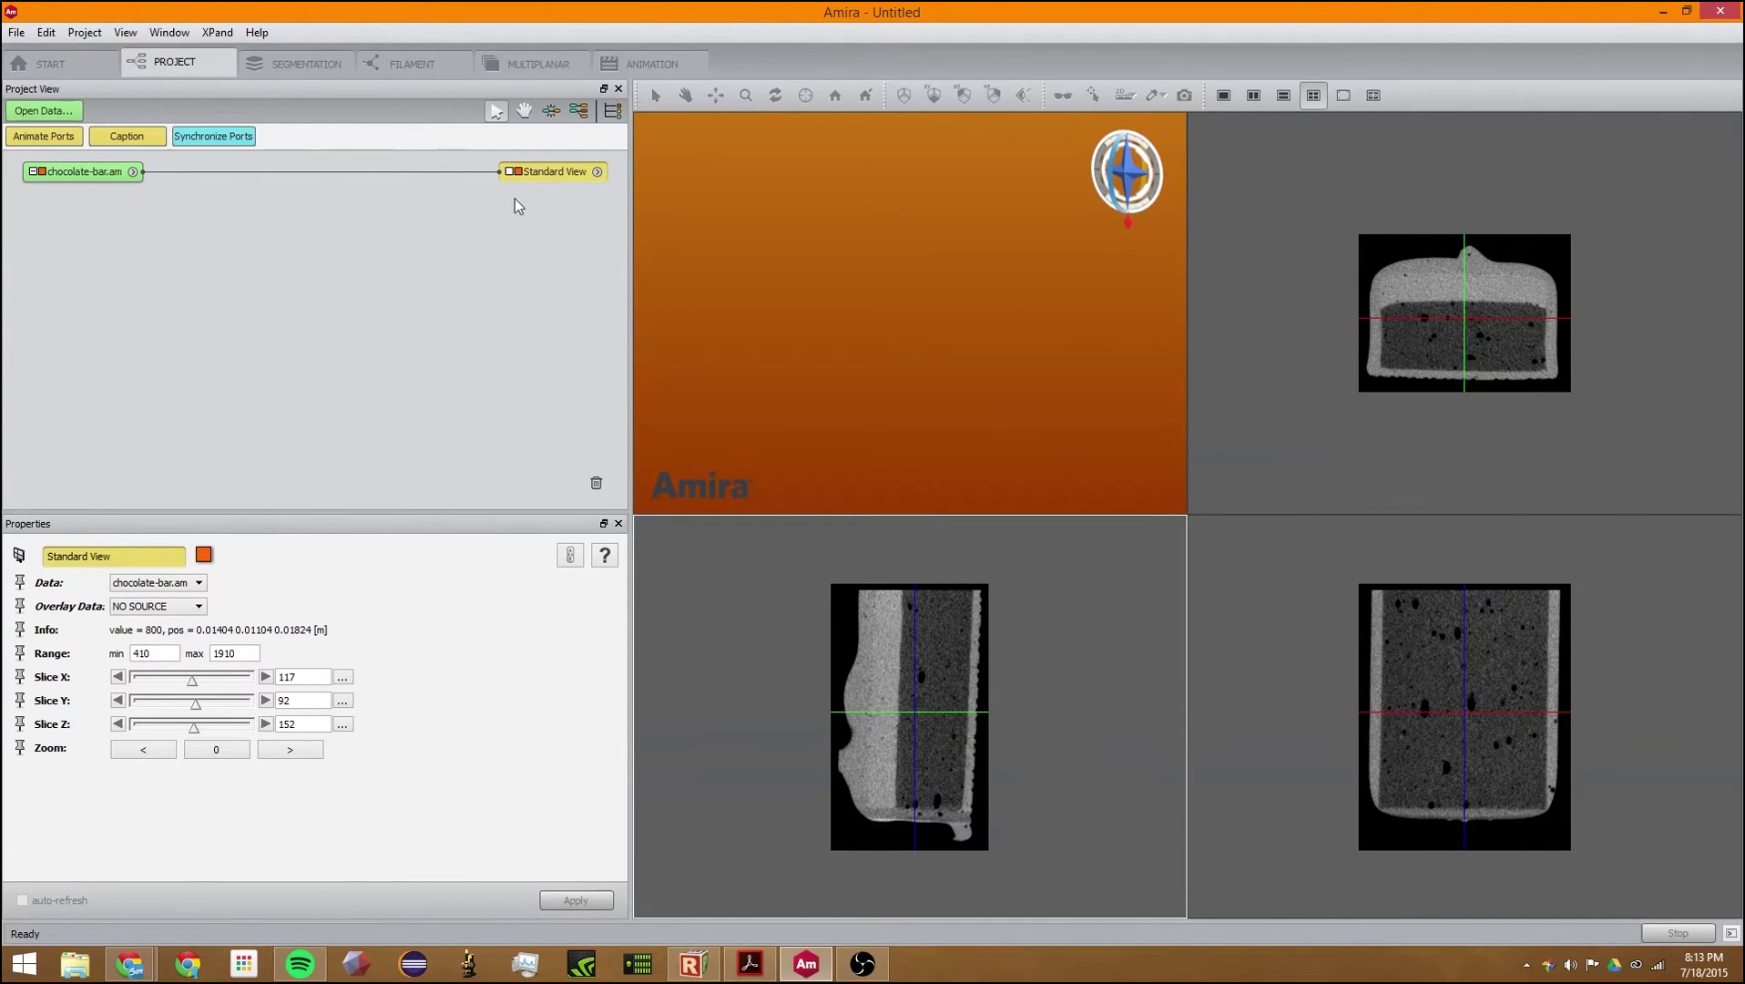
pyautogui.click(102, 174)
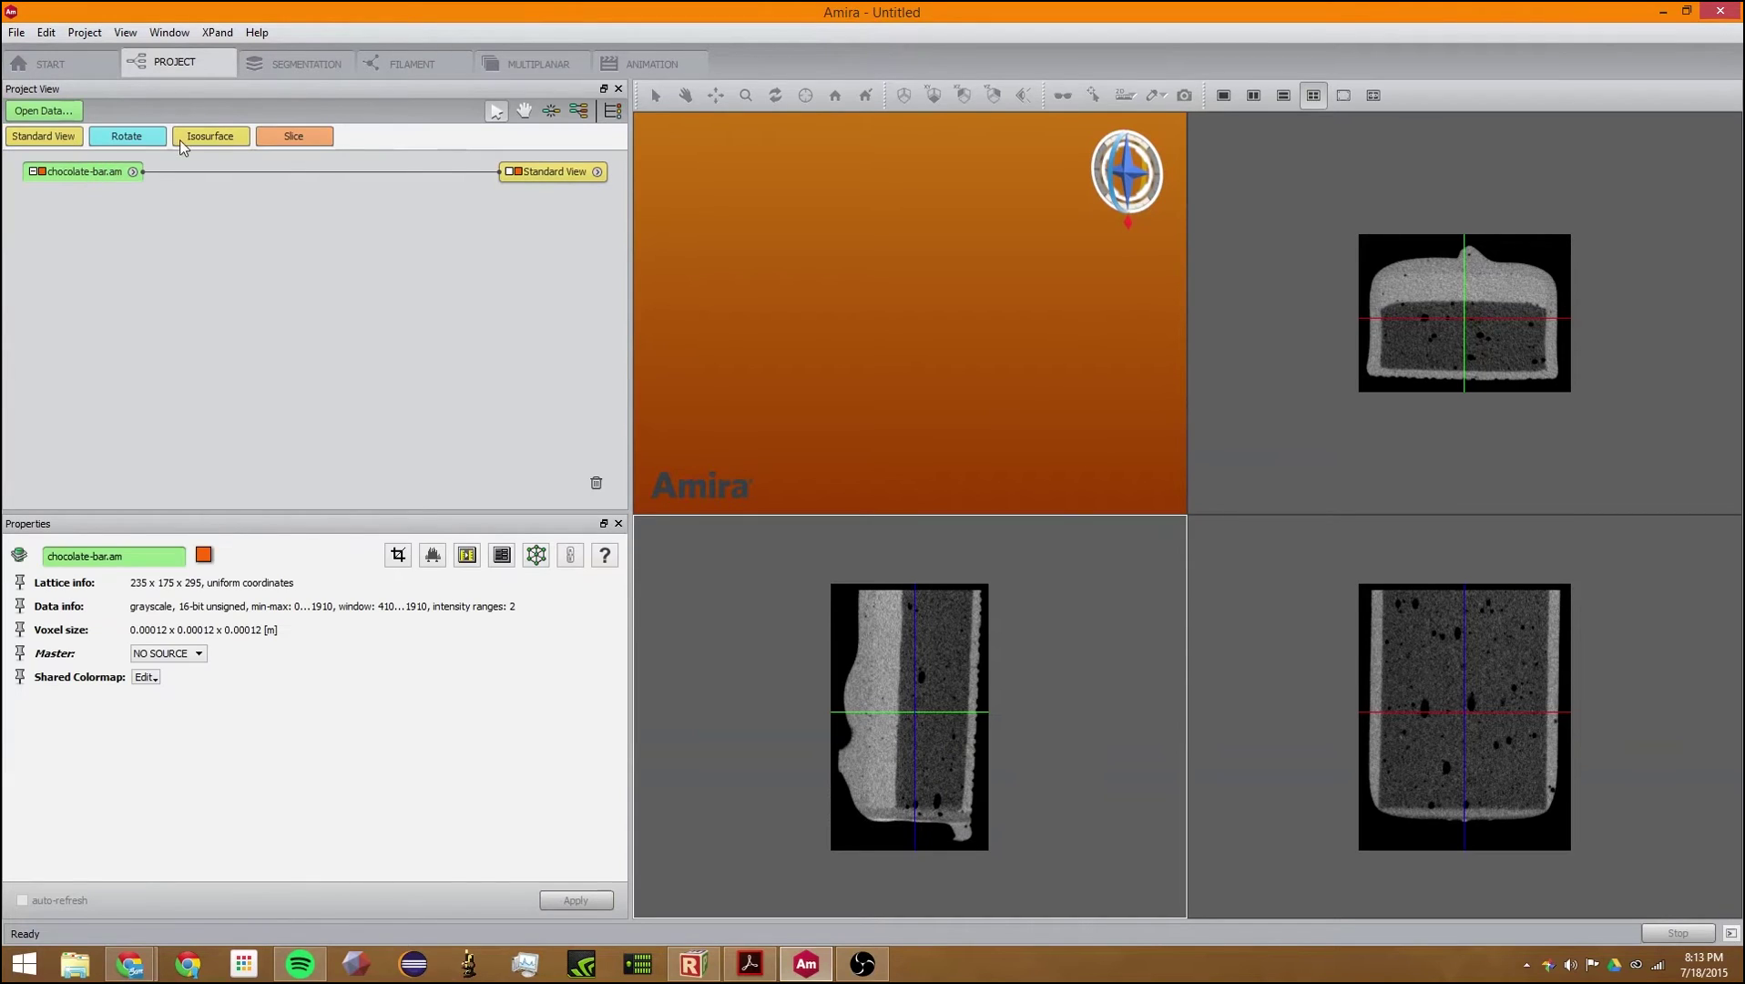
# Step: Create a Volume Rendering of chocolate-bar.am from its module list and rotate the semi-transparent grey bar
pyautogui.rightClick(95, 170)
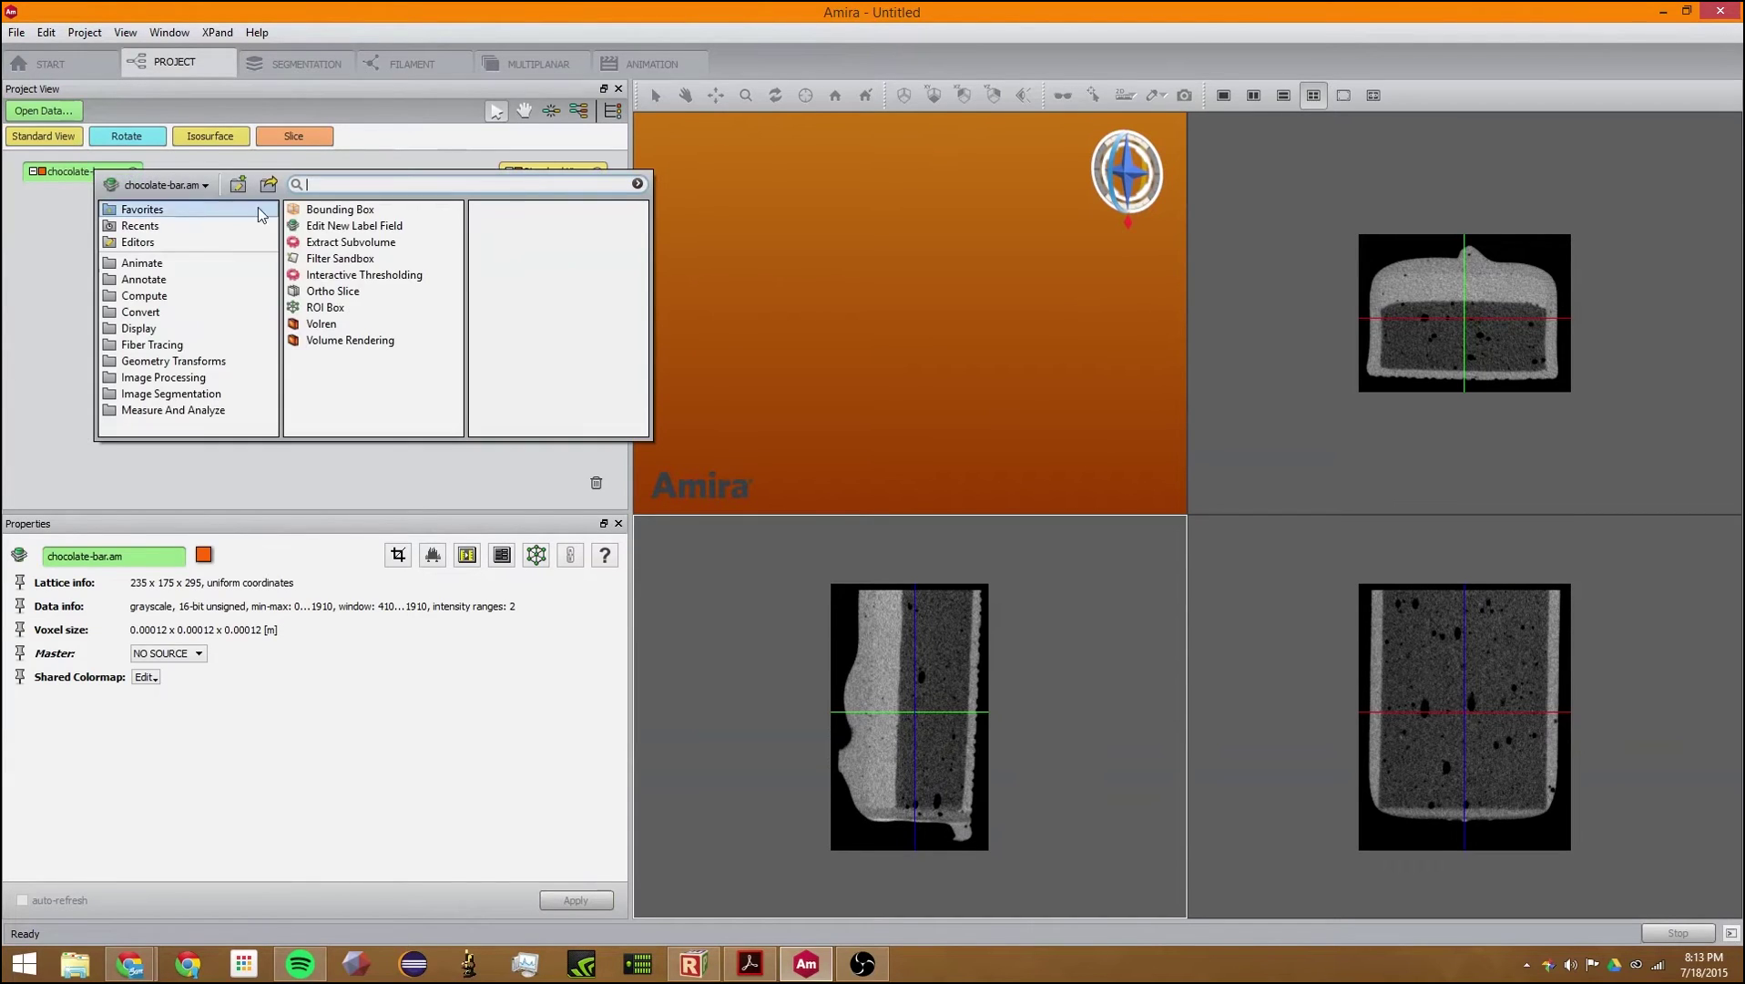
pyautogui.doubleClick(346, 339)
pyautogui.moveTo(741, 249); pyautogui.dragTo(1111, 381)
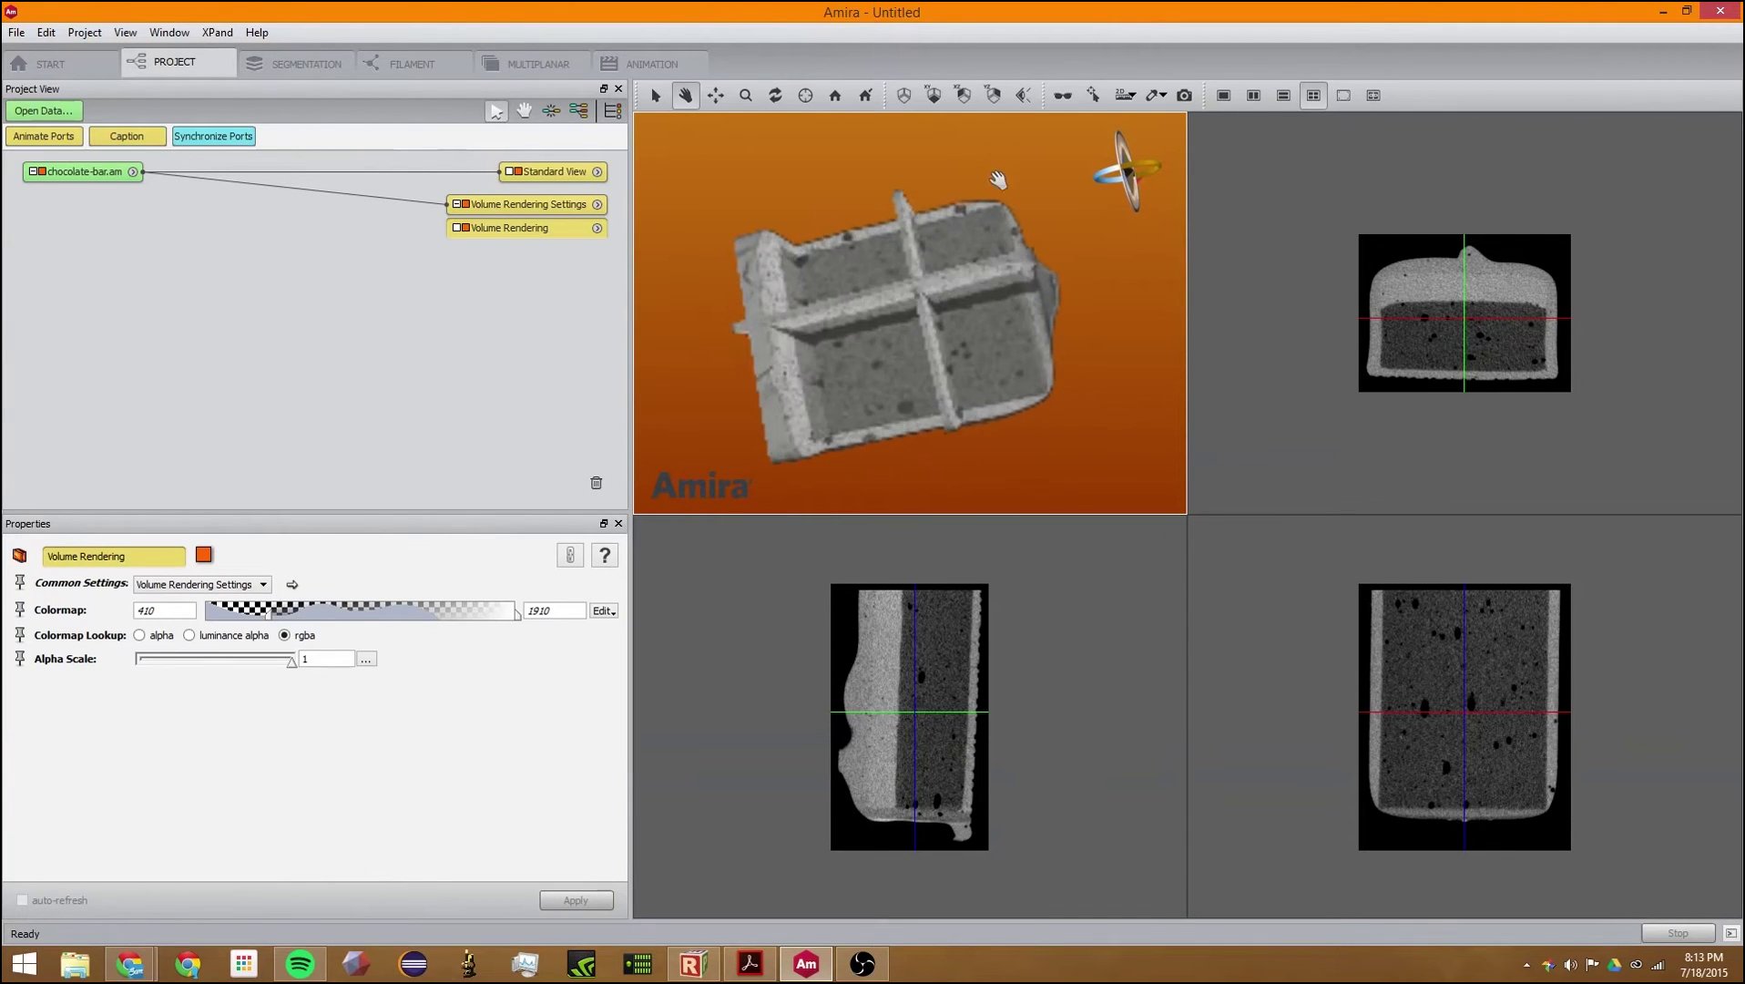
pyautogui.moveTo(1001, 172); pyautogui.dragTo(1114, 377)
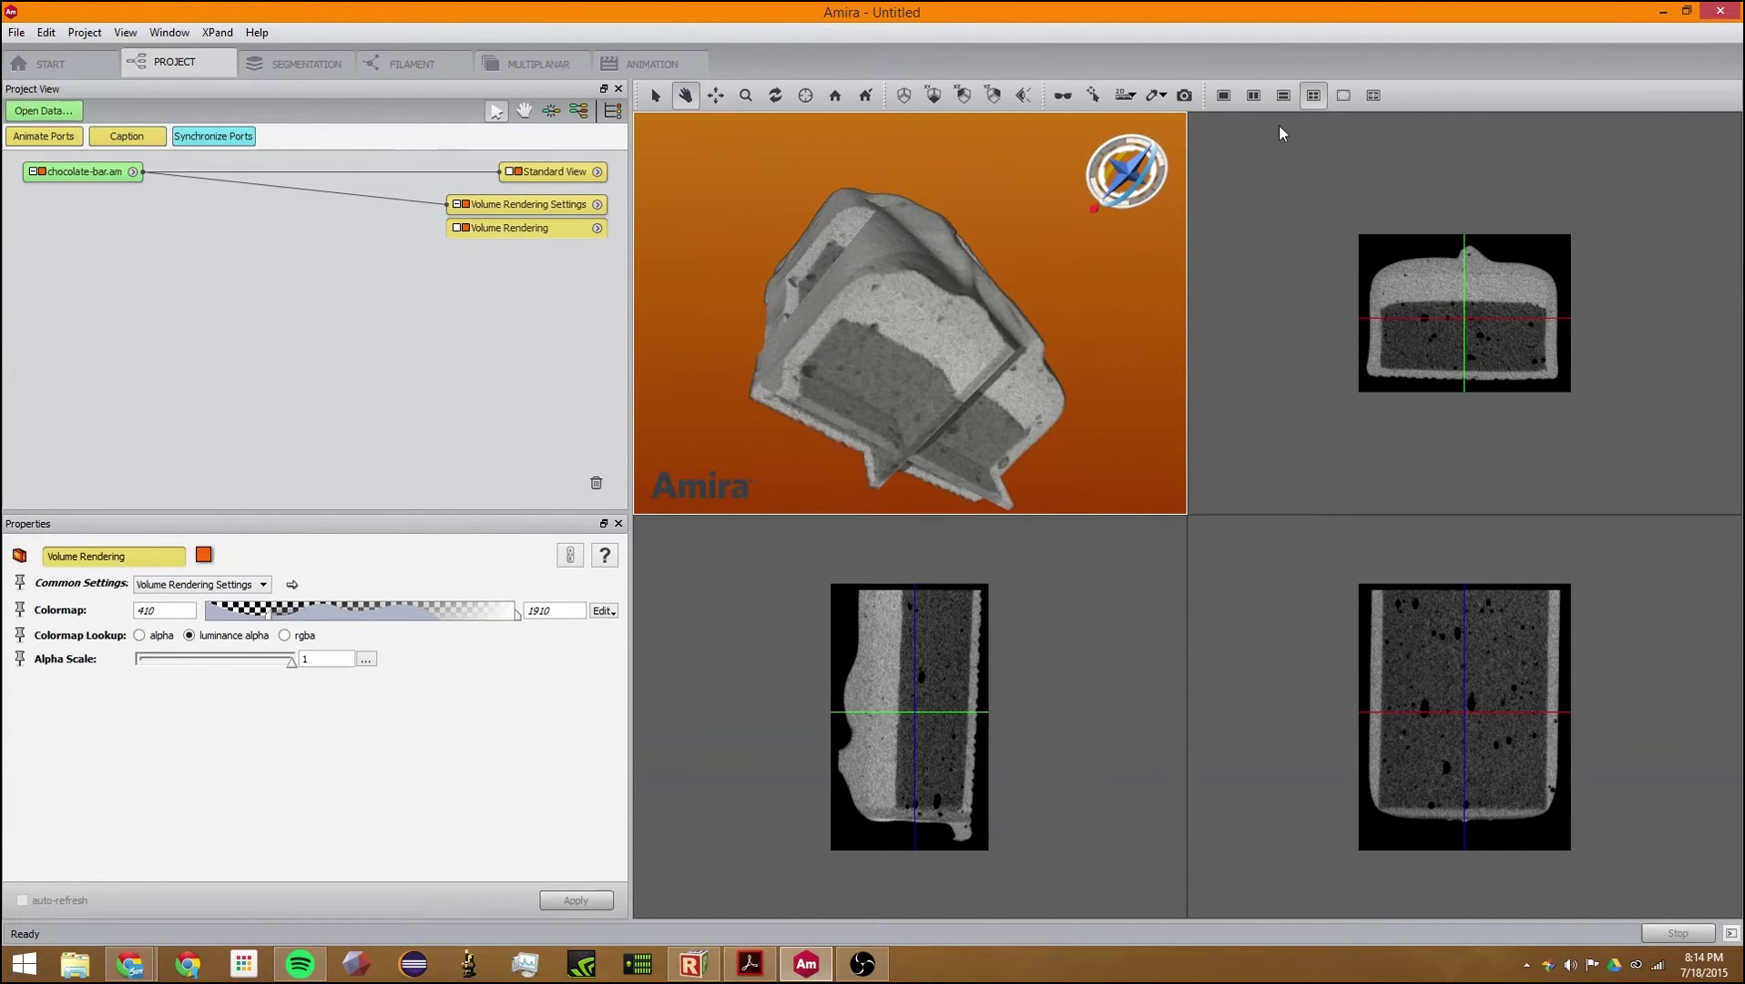
# Step: Try the side-by-side and 3D-over-slice viewer layouts, then return to a single large 3D view
pyautogui.click(1253, 95)
pyautogui.click(1283, 95)
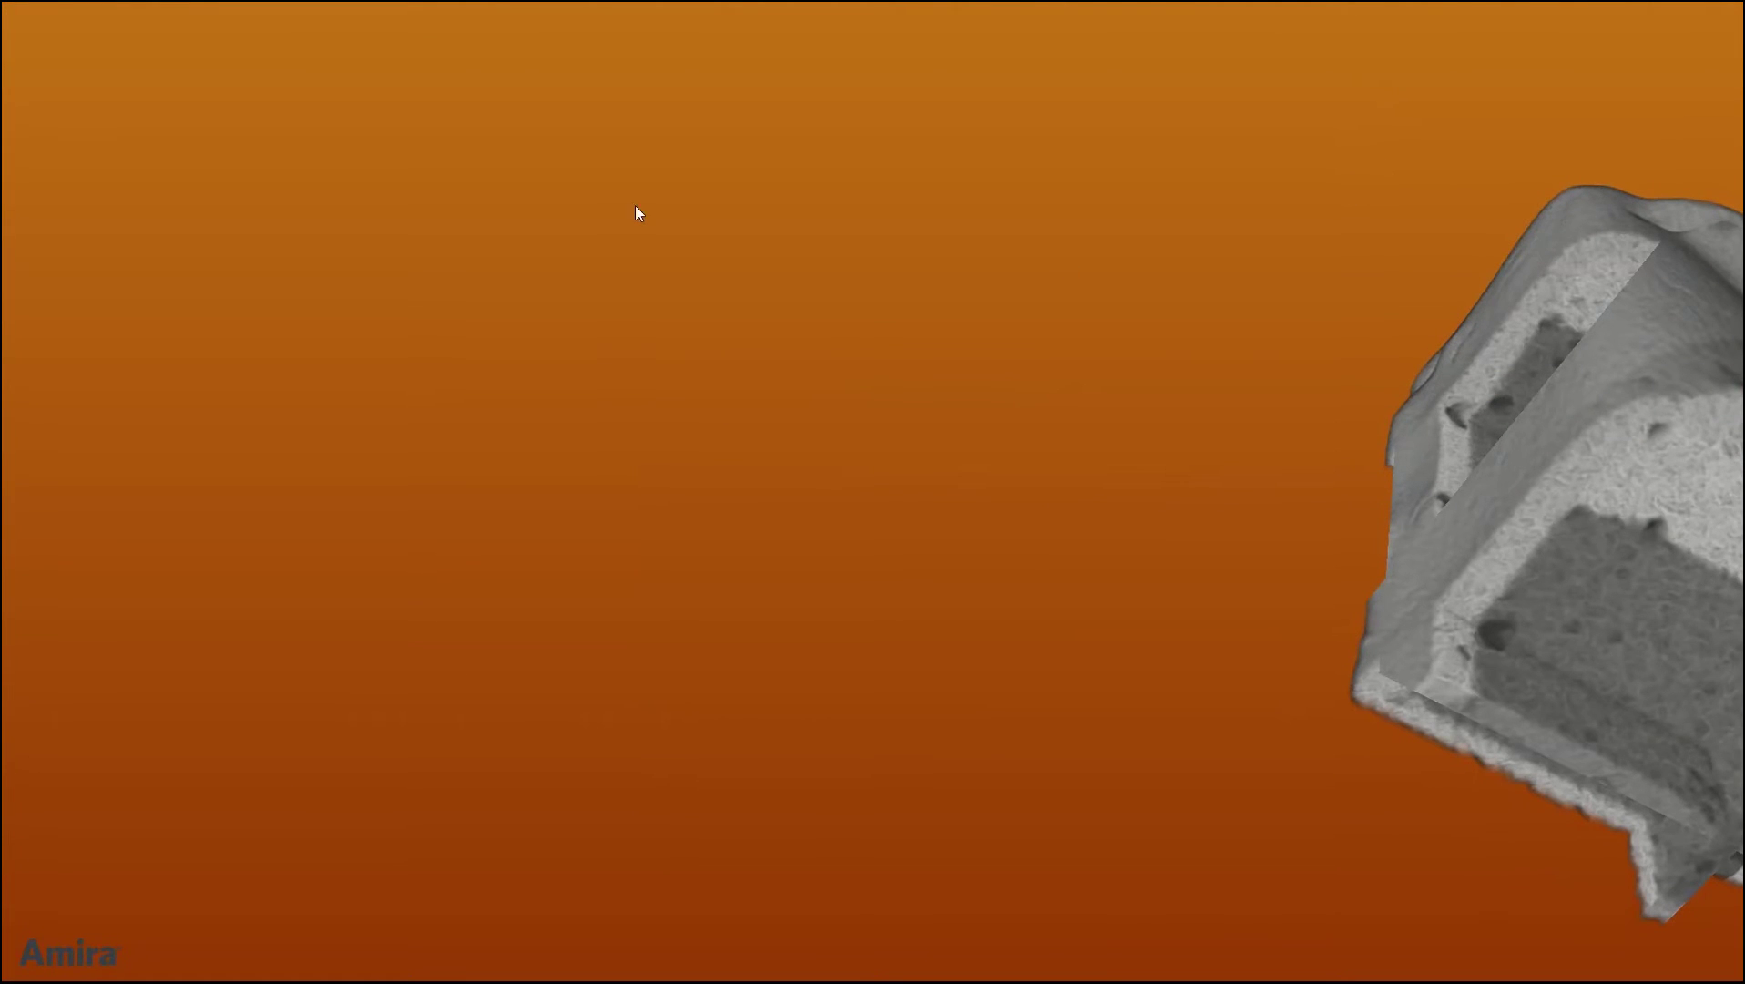
pyautogui.rightClick(1492, 220)
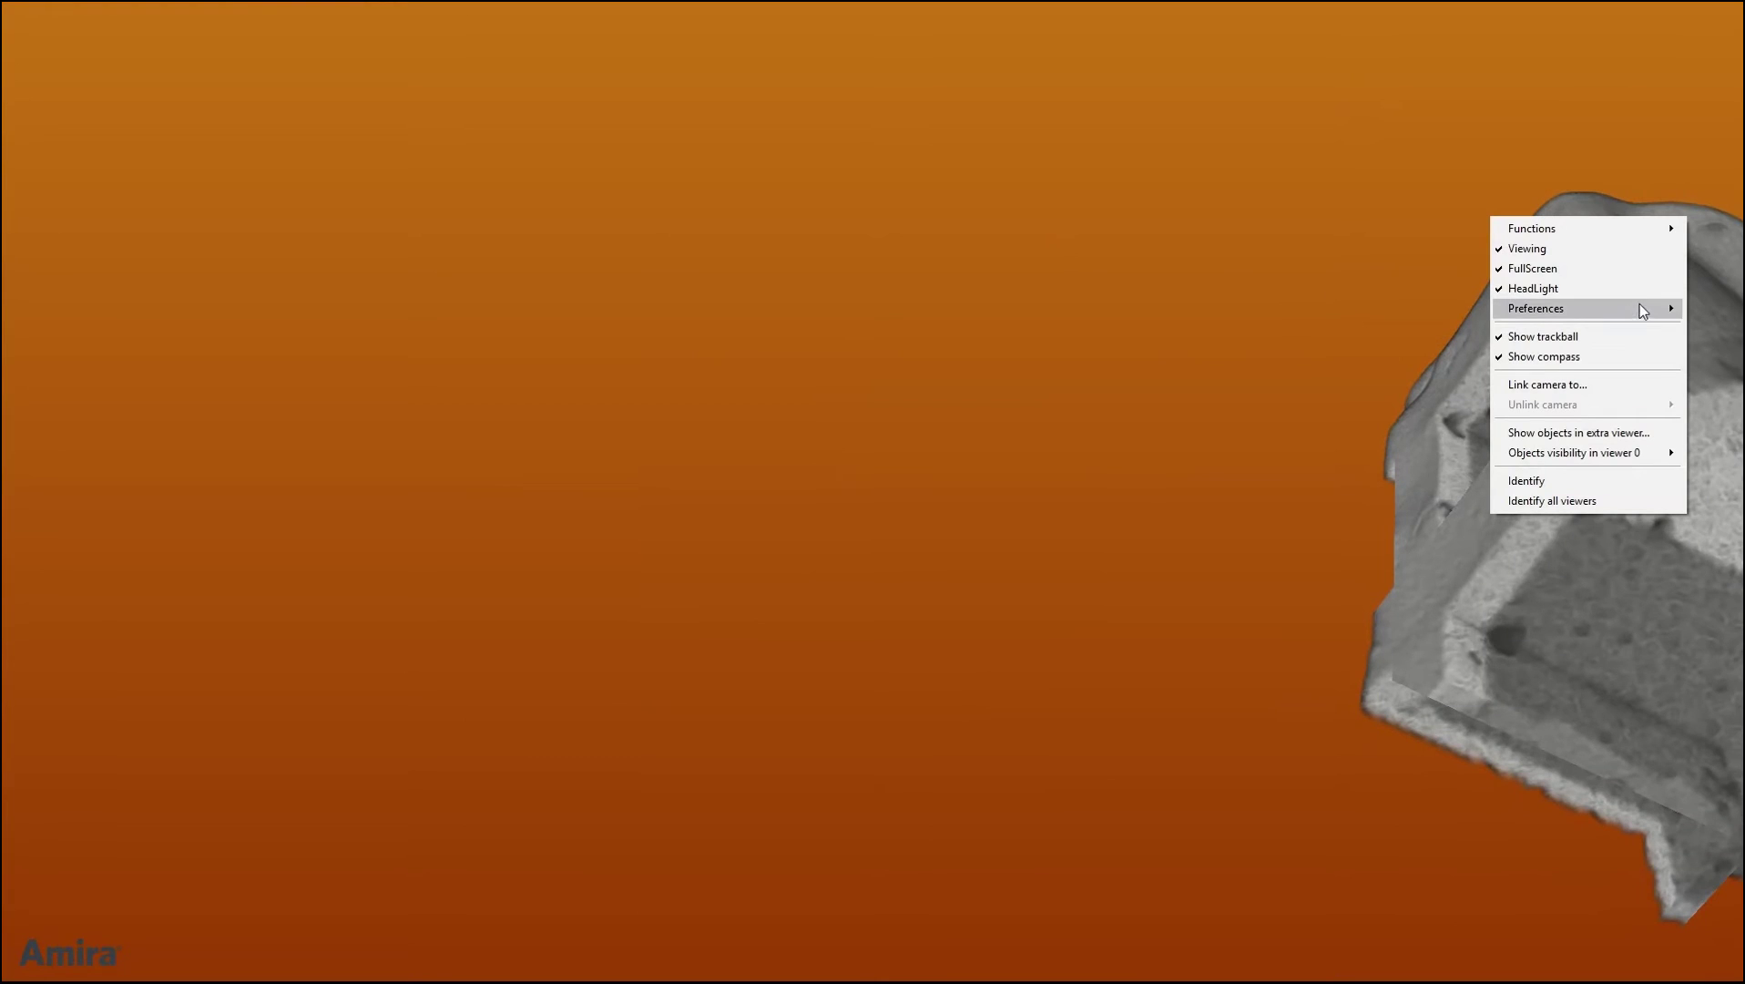
pyautogui.click(1029, 288)
pyautogui.rightClick(1029, 289)
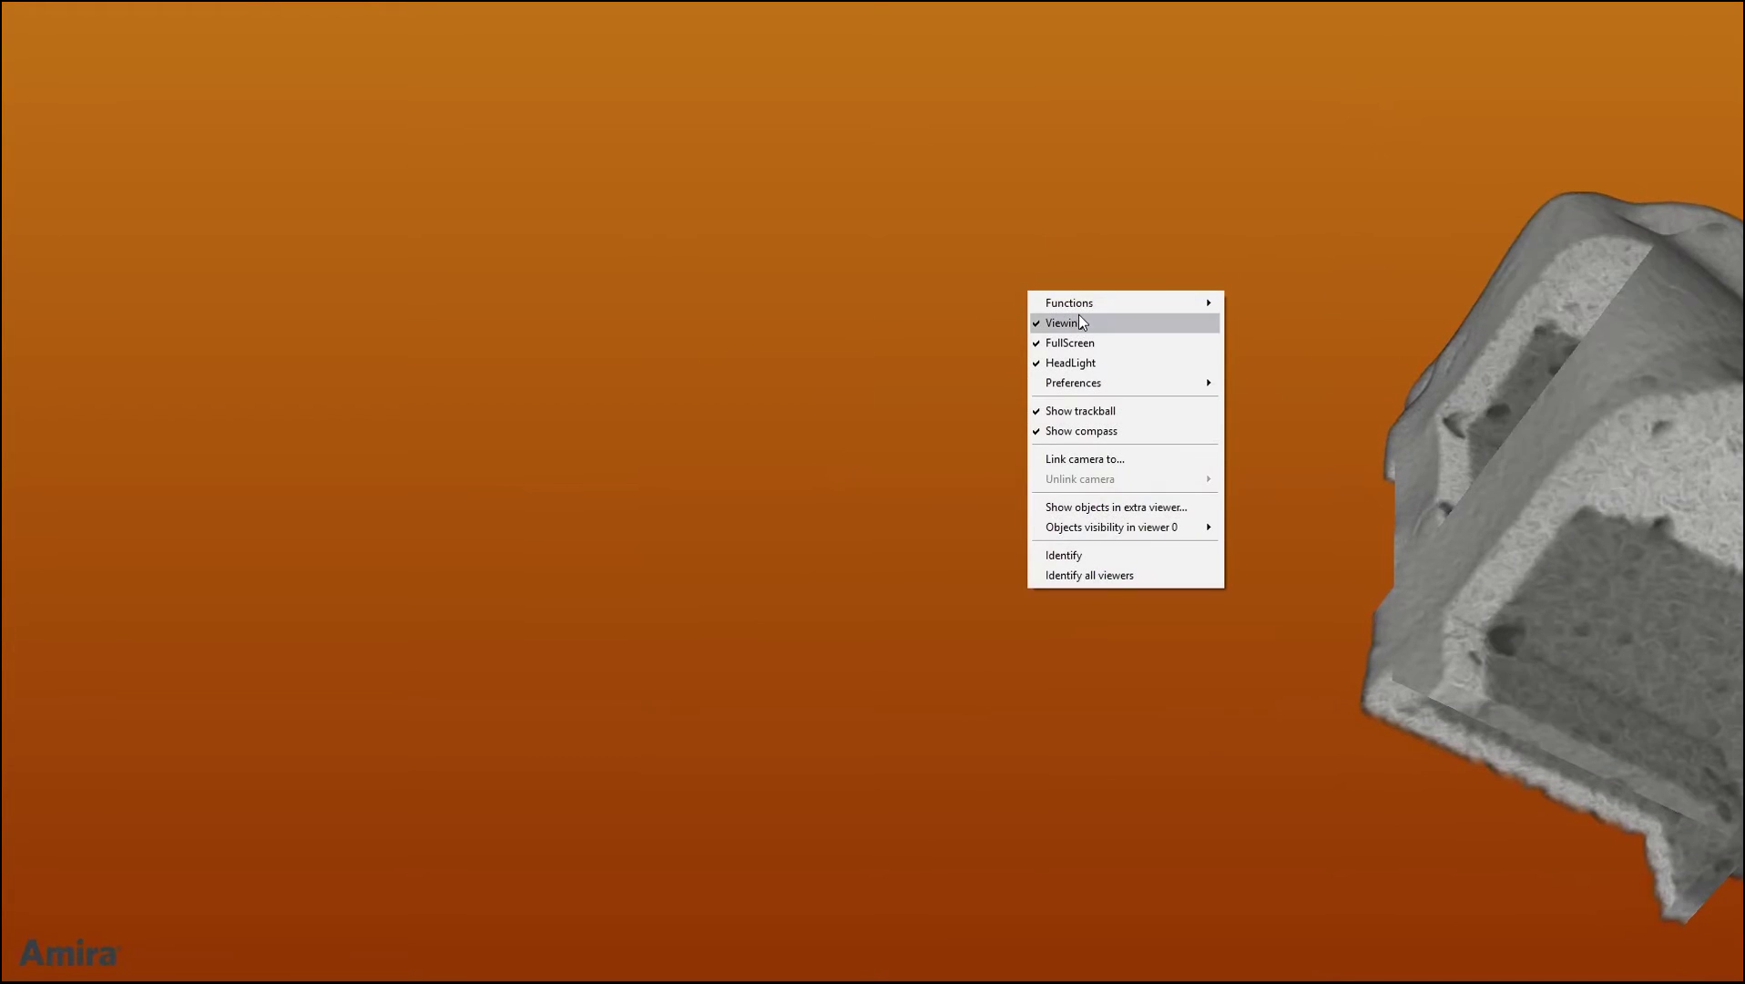
pyautogui.click(1080, 346)
pyautogui.rightClick(1056, 334)
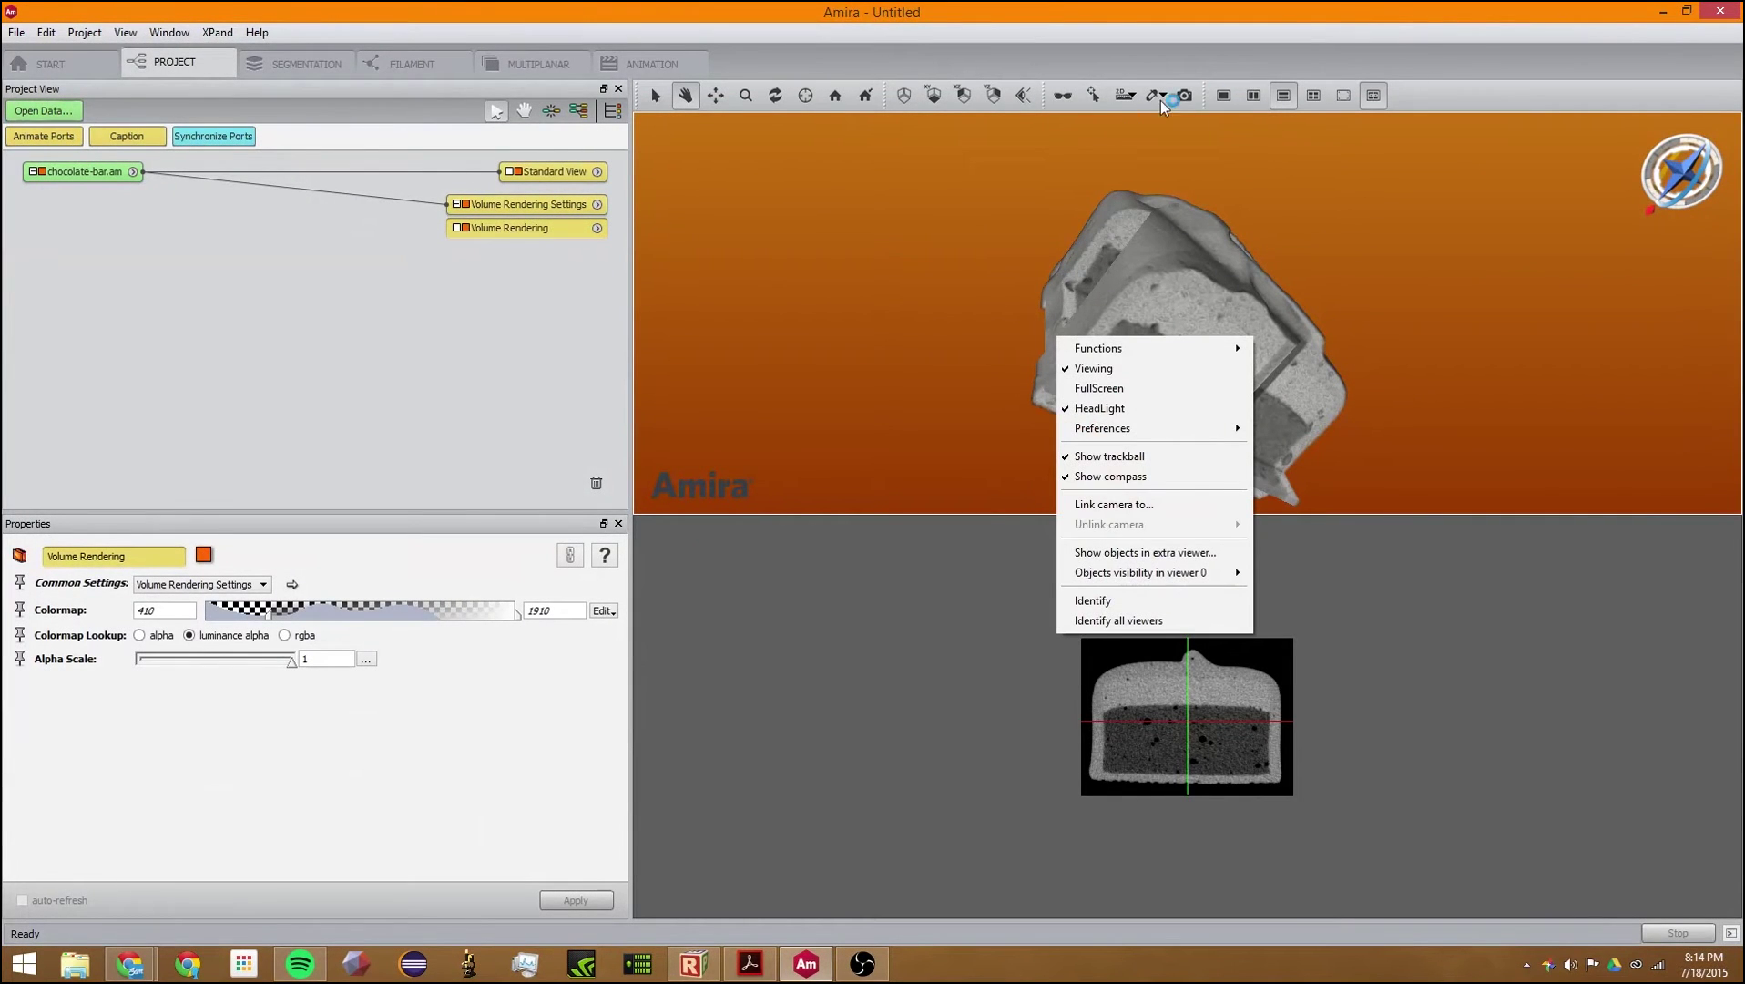
pyautogui.click(1225, 96)
pyautogui.rightClick(1083, 527)
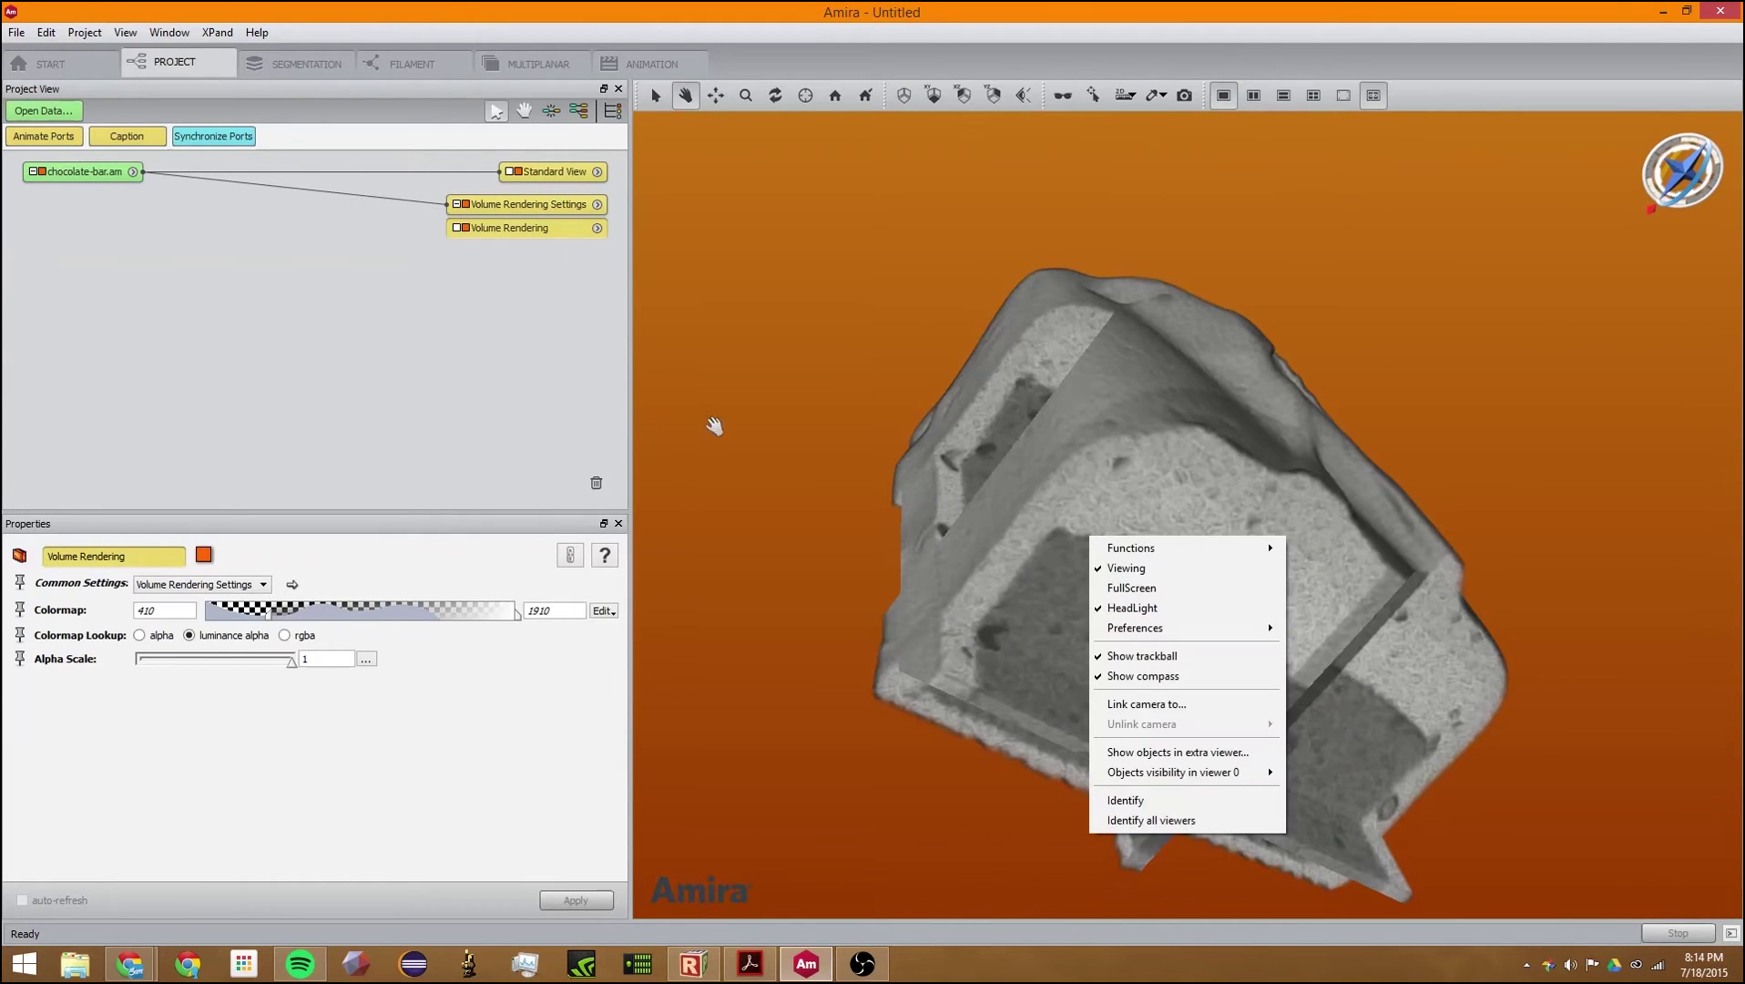
# Step: Delete the Standard View and volume rendering modules, then re-add a Volume Rendering to chocolate-bar.am
pyautogui.click(519, 173)
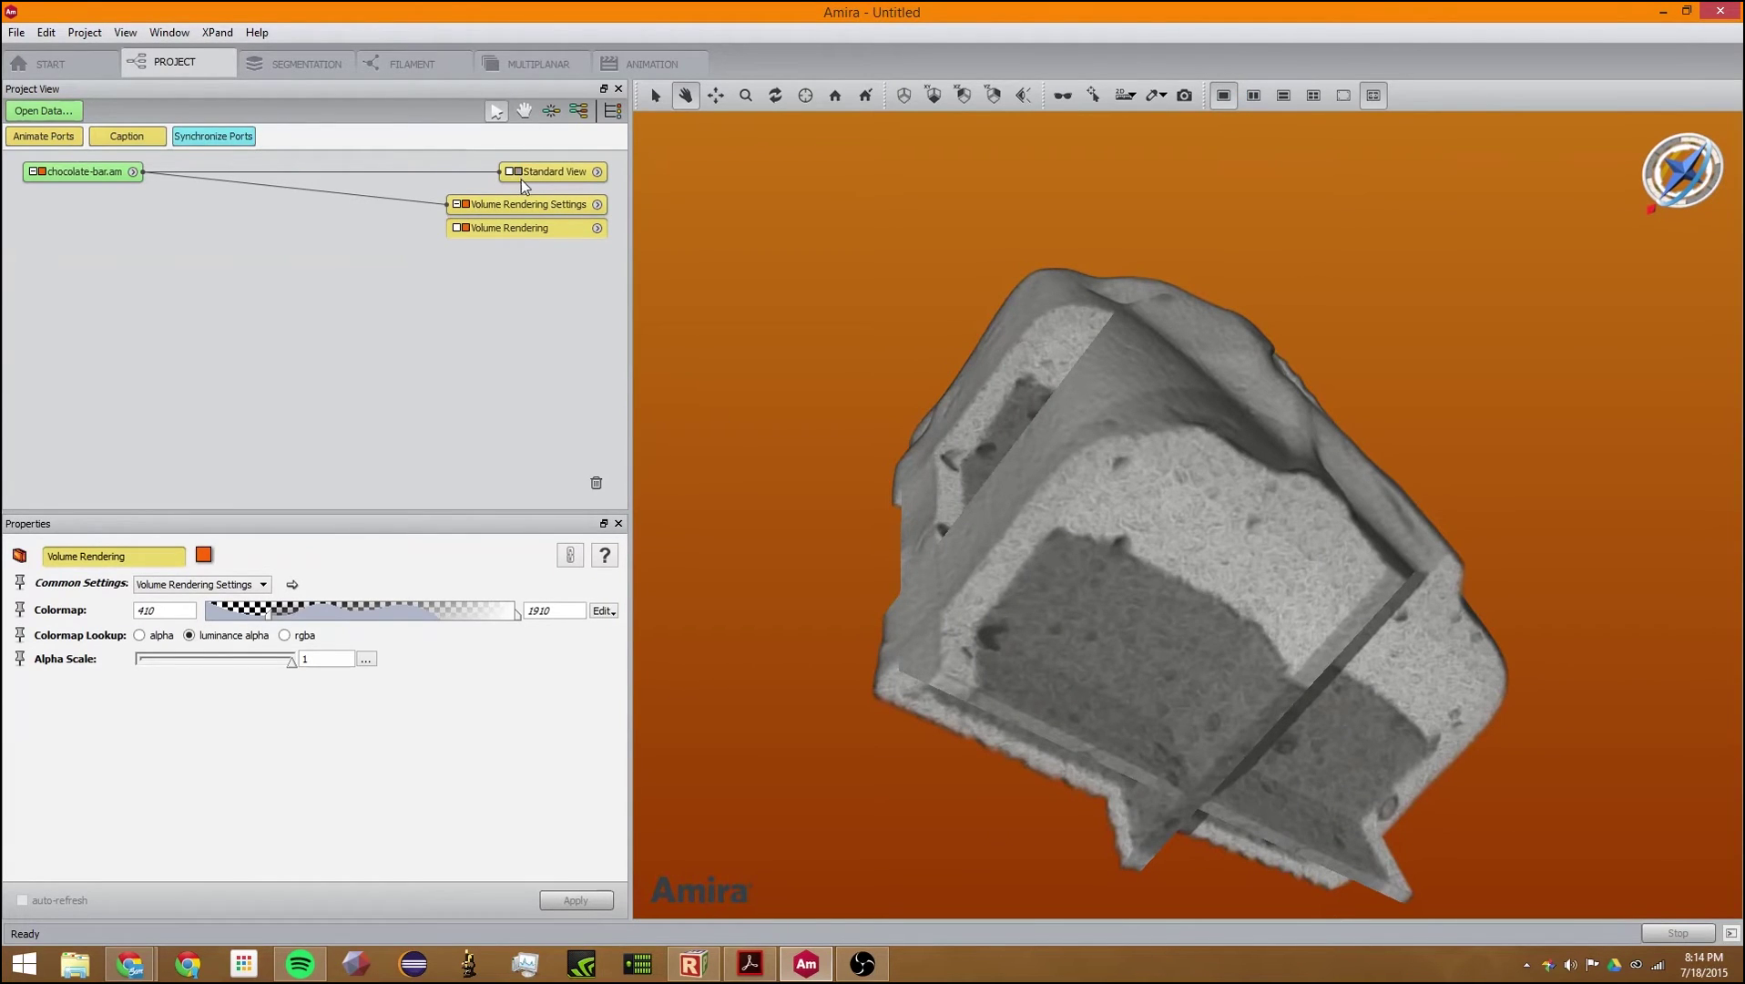
pyautogui.click(547, 172)
pyautogui.press('Delete')
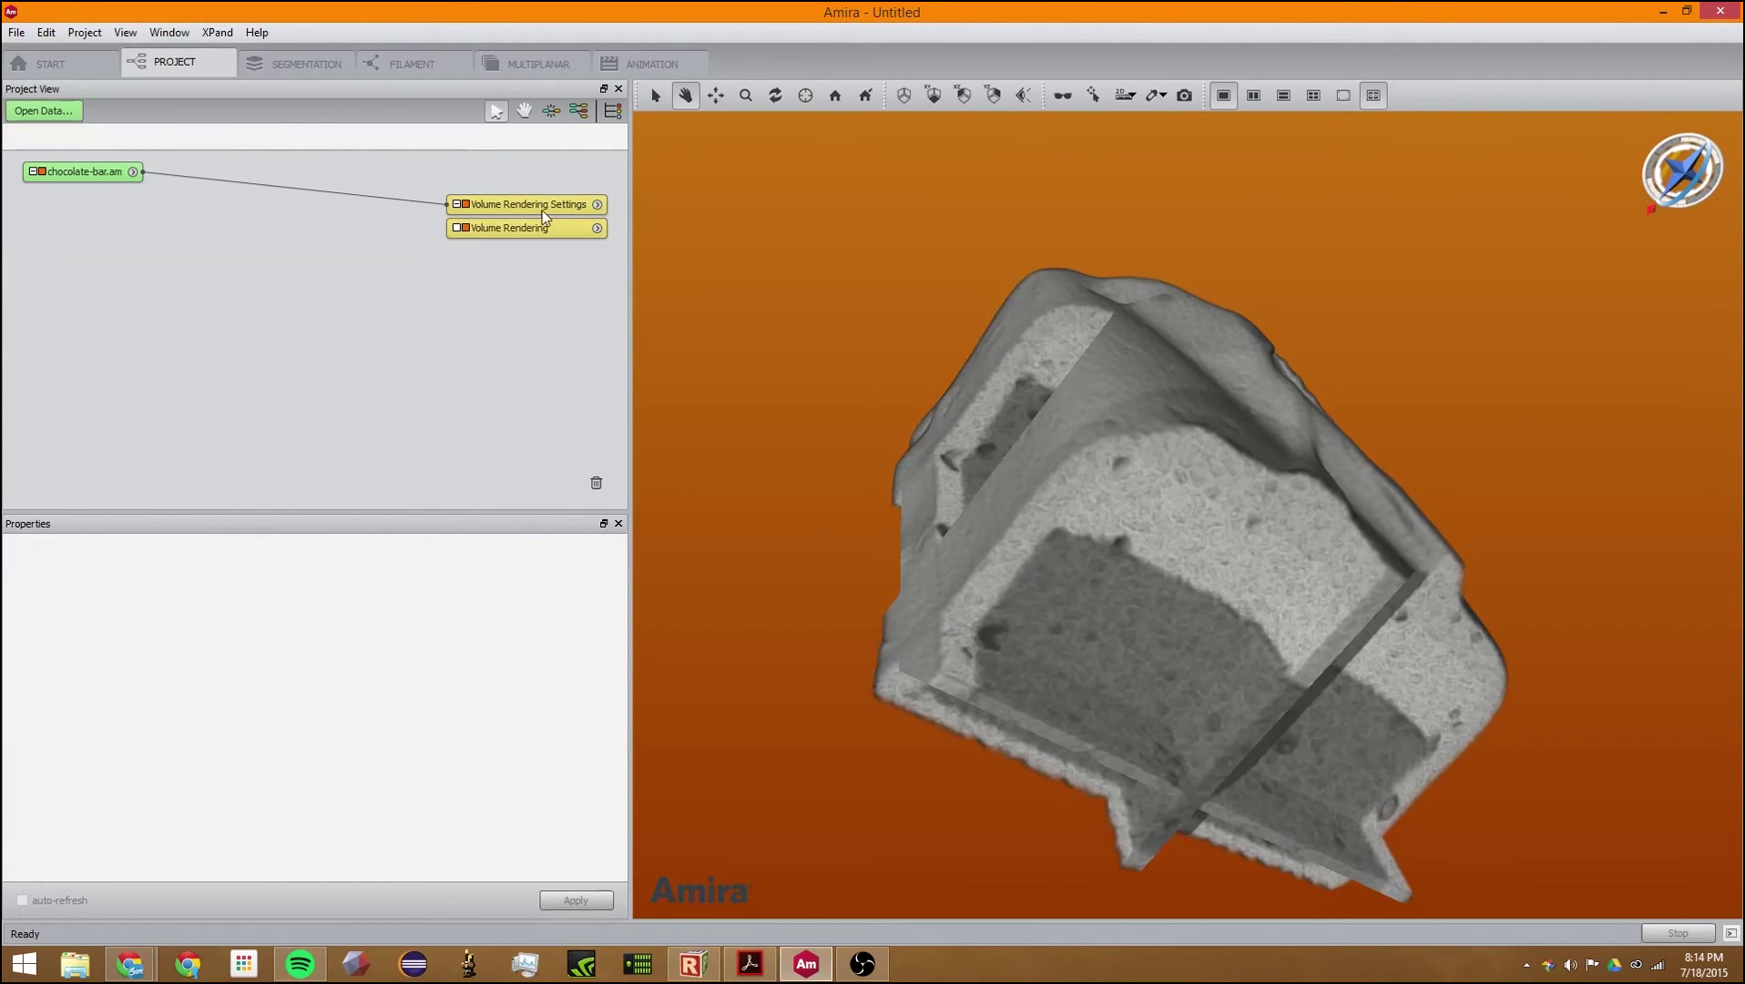
pyautogui.click(538, 208)
pyautogui.press('Delete')
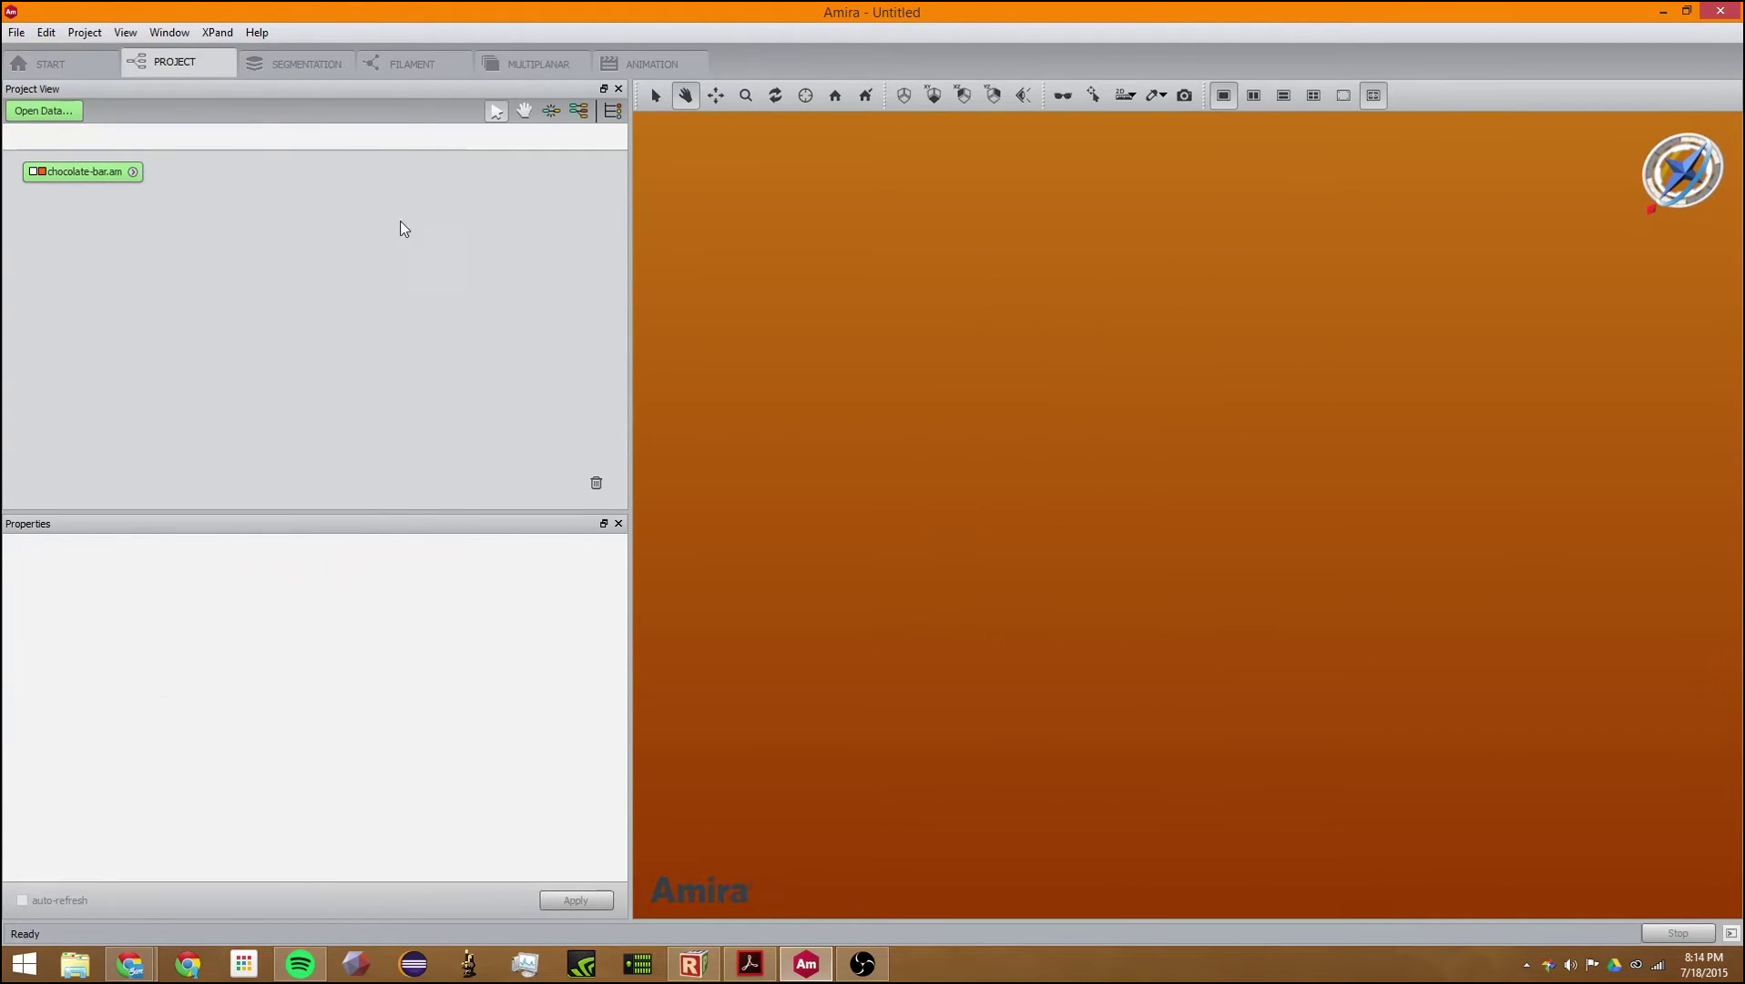
pyautogui.click(84, 173)
pyautogui.click(65, 140)
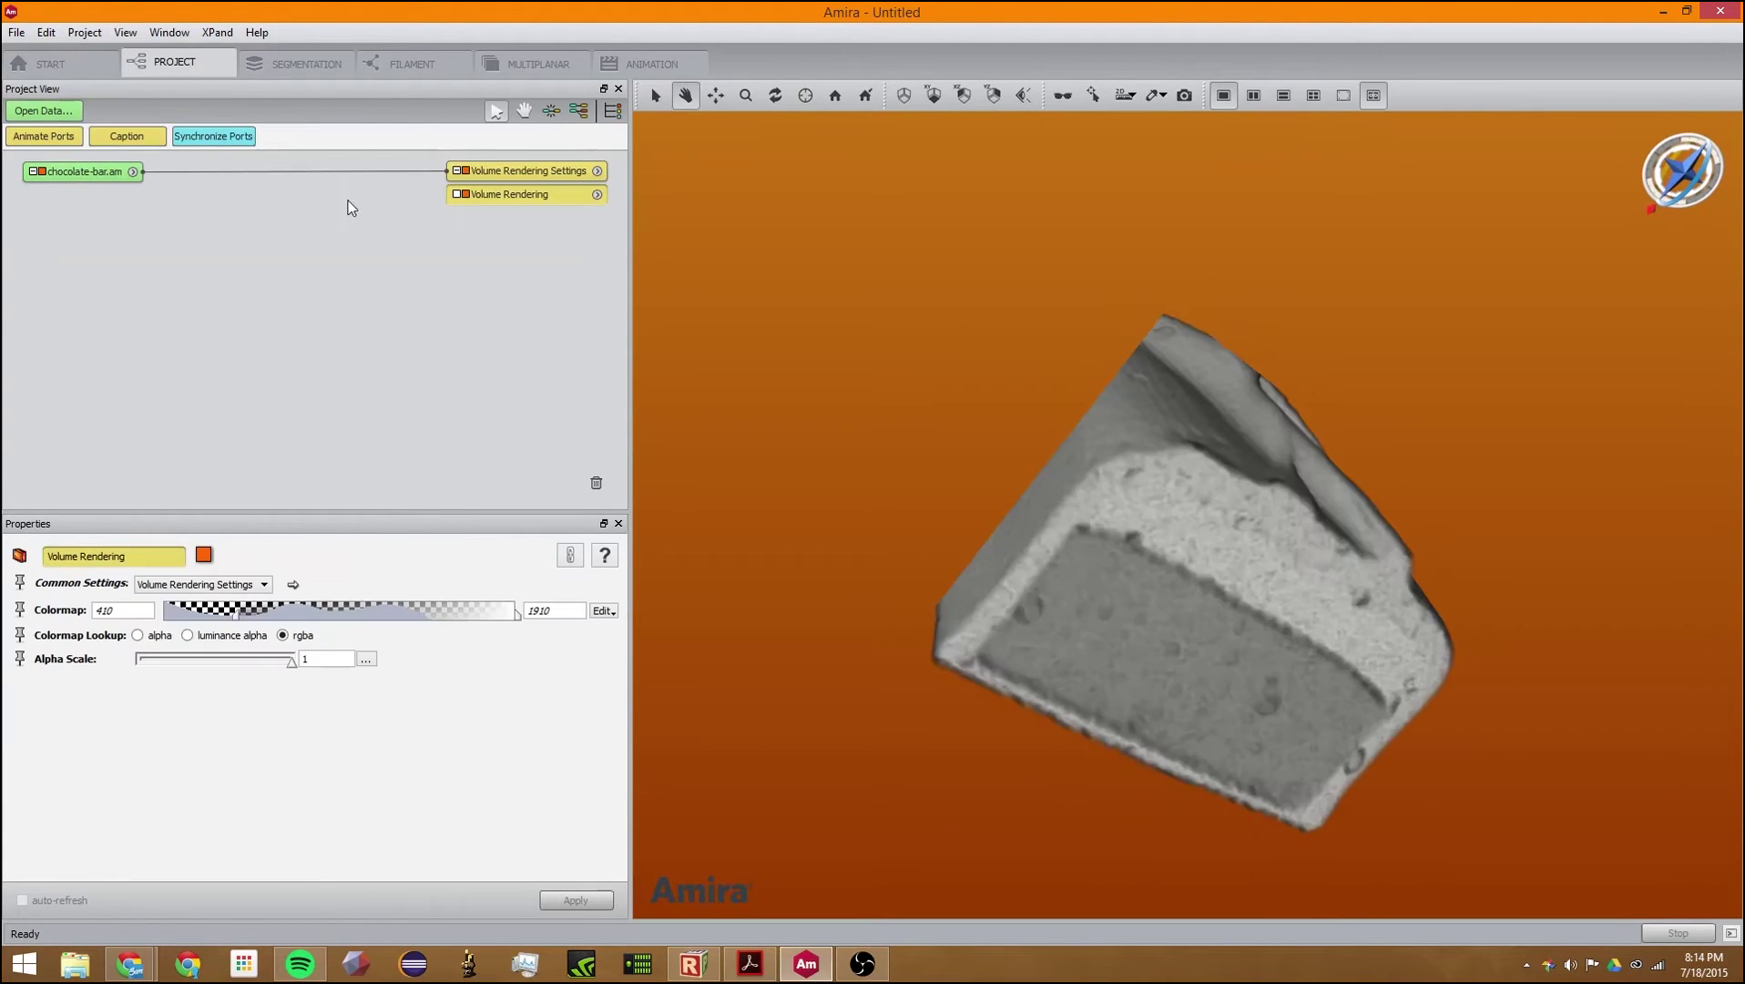
pyautogui.moveTo(1247, 308); pyautogui.dragTo(1184, 207)
pyautogui.rightClick(1130, 390)
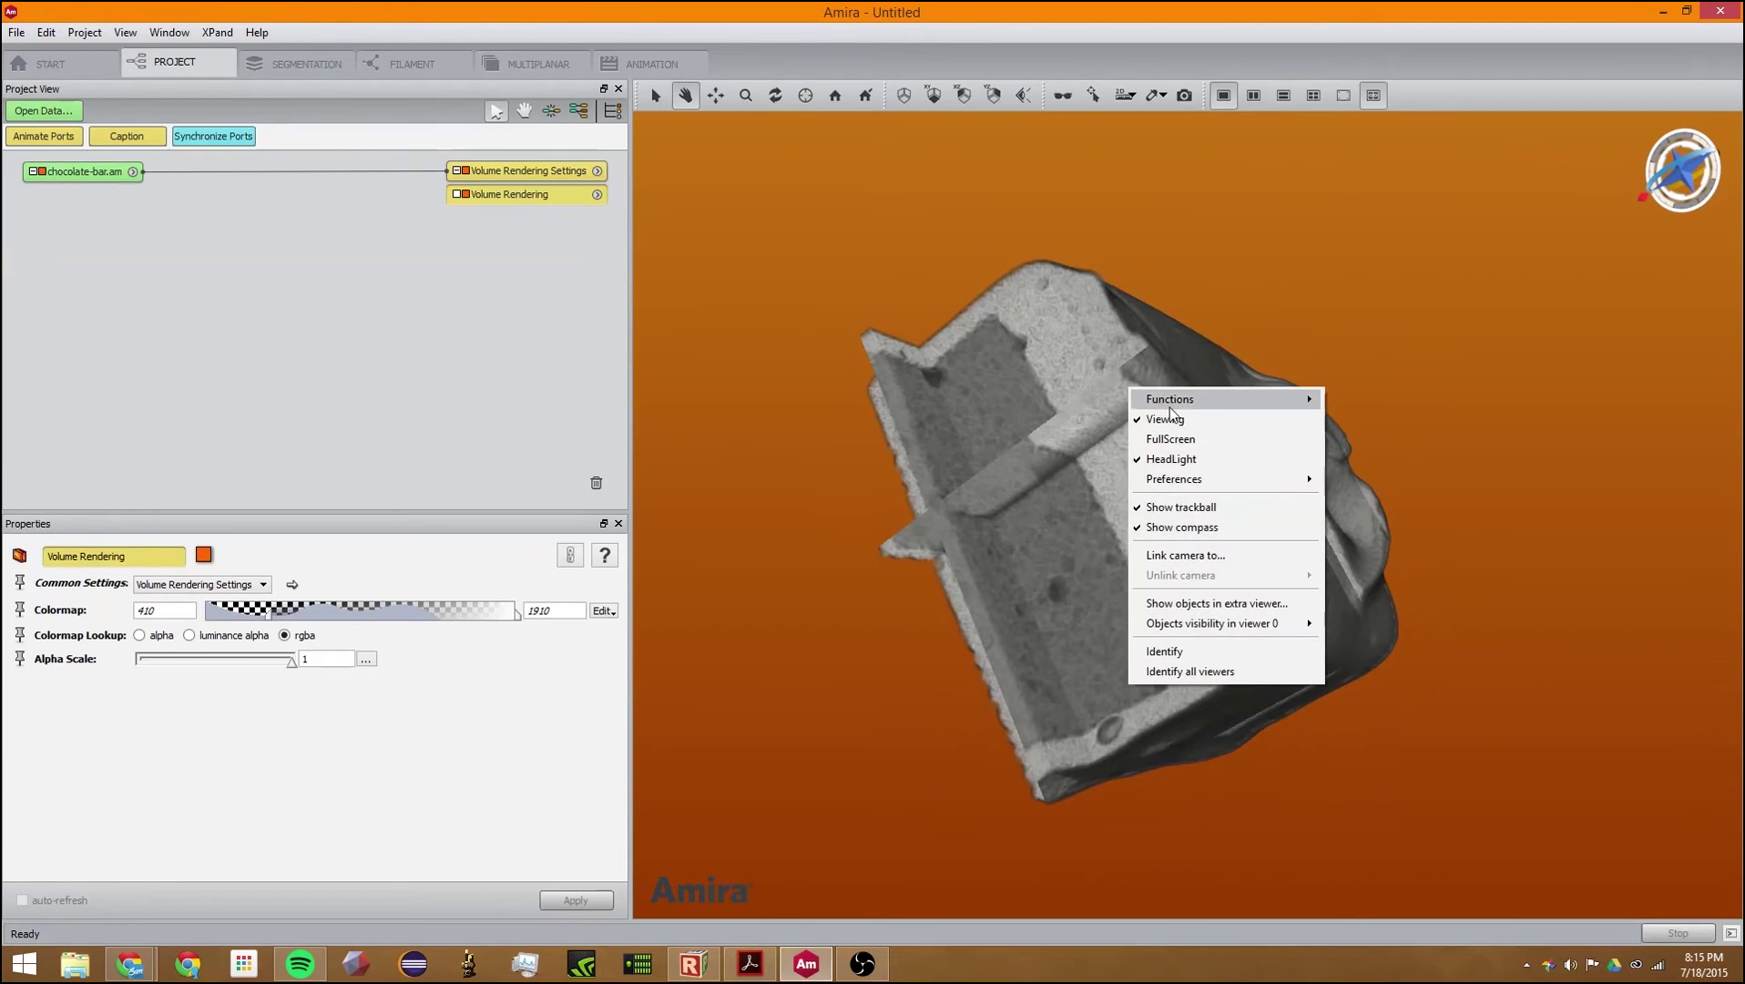
pyautogui.click(1173, 458)
pyautogui.rightClick(1172, 452)
pyautogui.click(1191, 533)
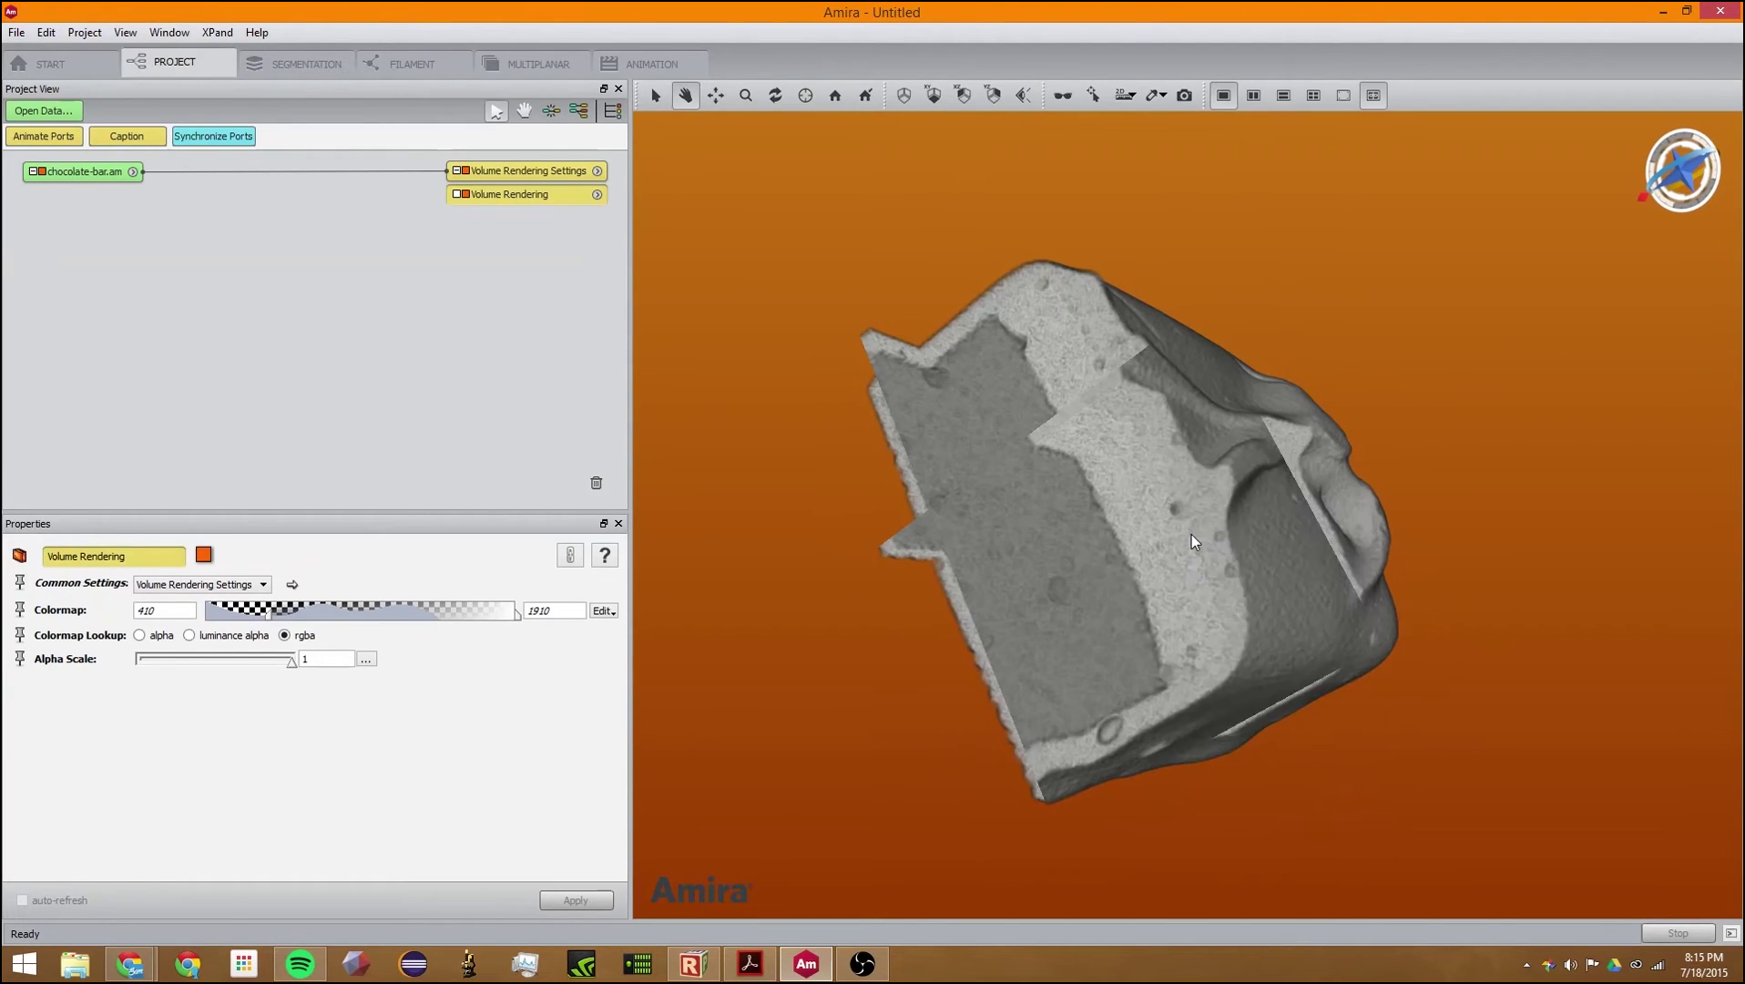
pyautogui.rightClick(1112, 489)
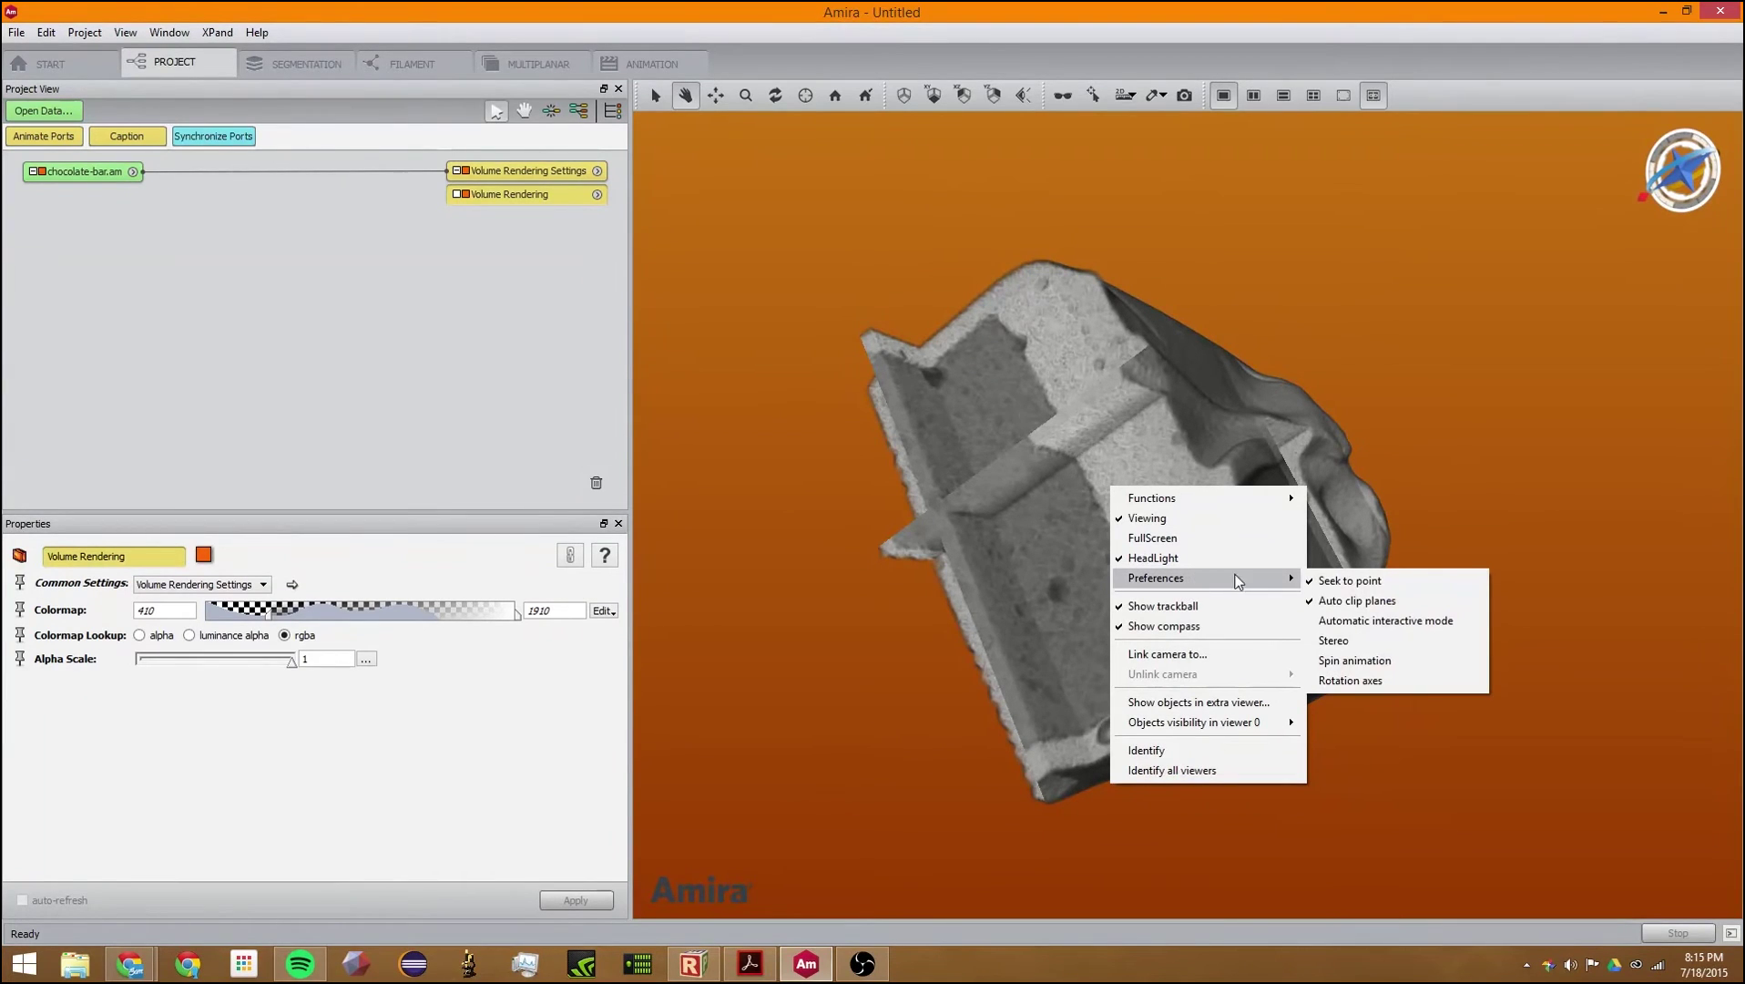
pyautogui.click(1255, 628)
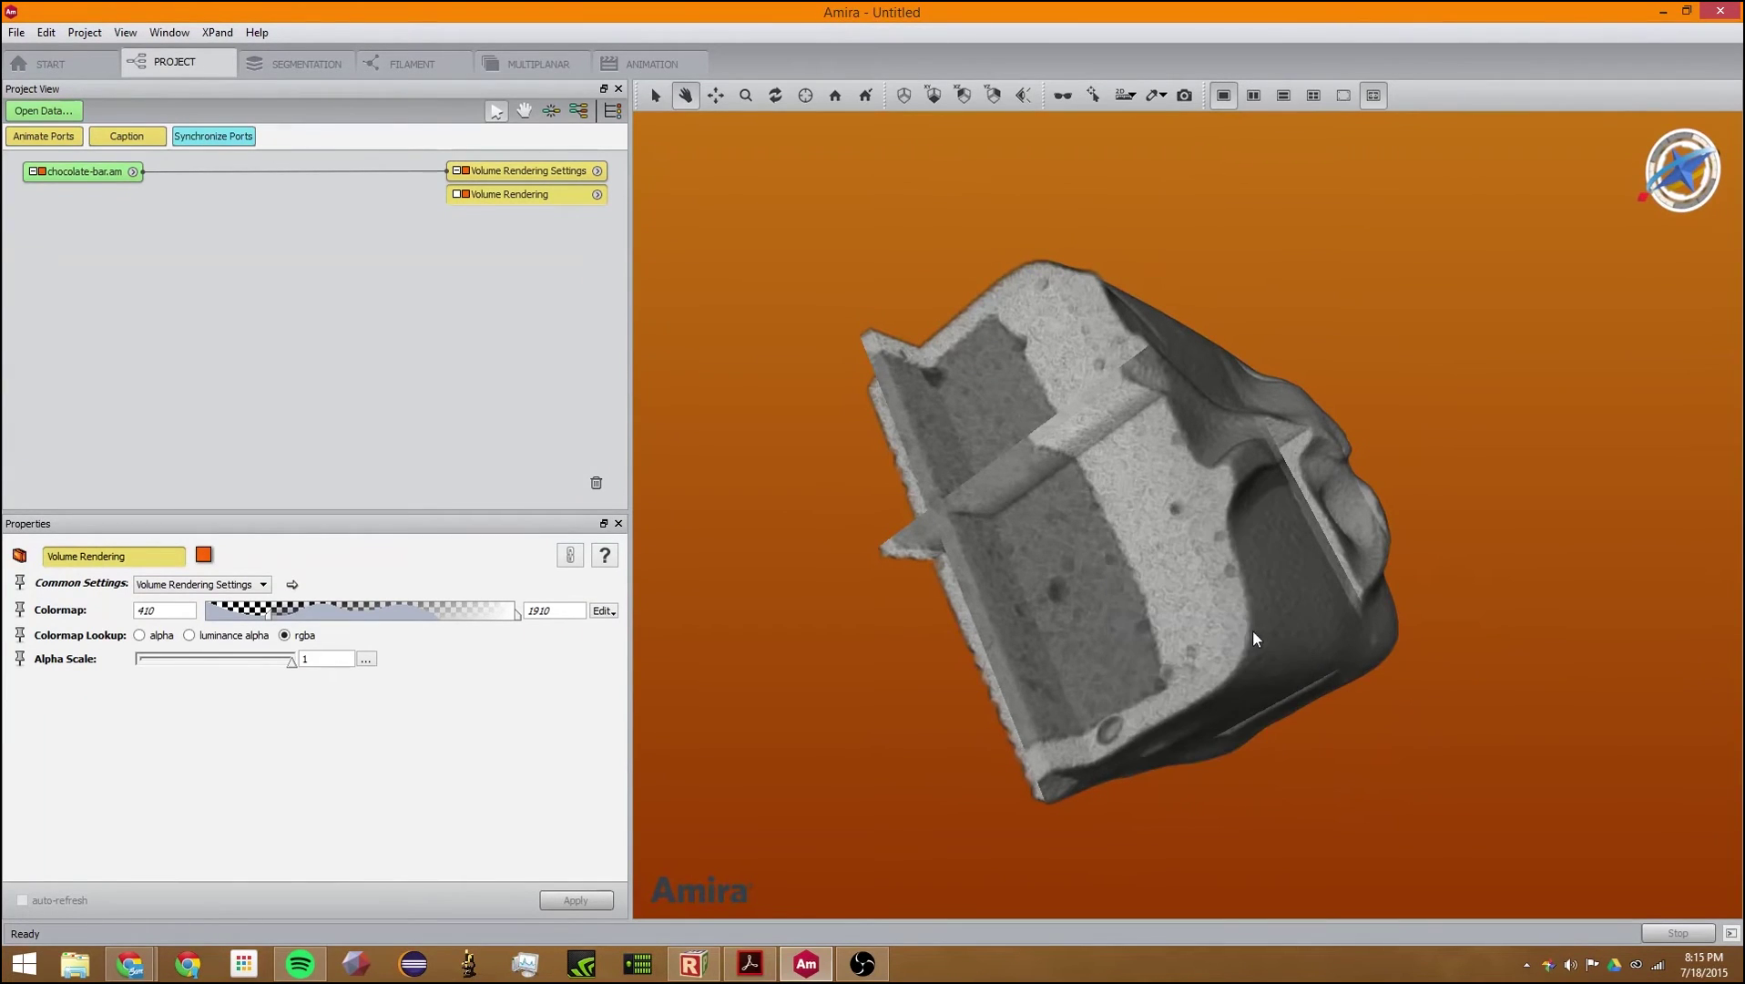
pyautogui.rightClick(1244, 600)
pyautogui.click(1268, 745)
pyautogui.rightClick(1174, 572)
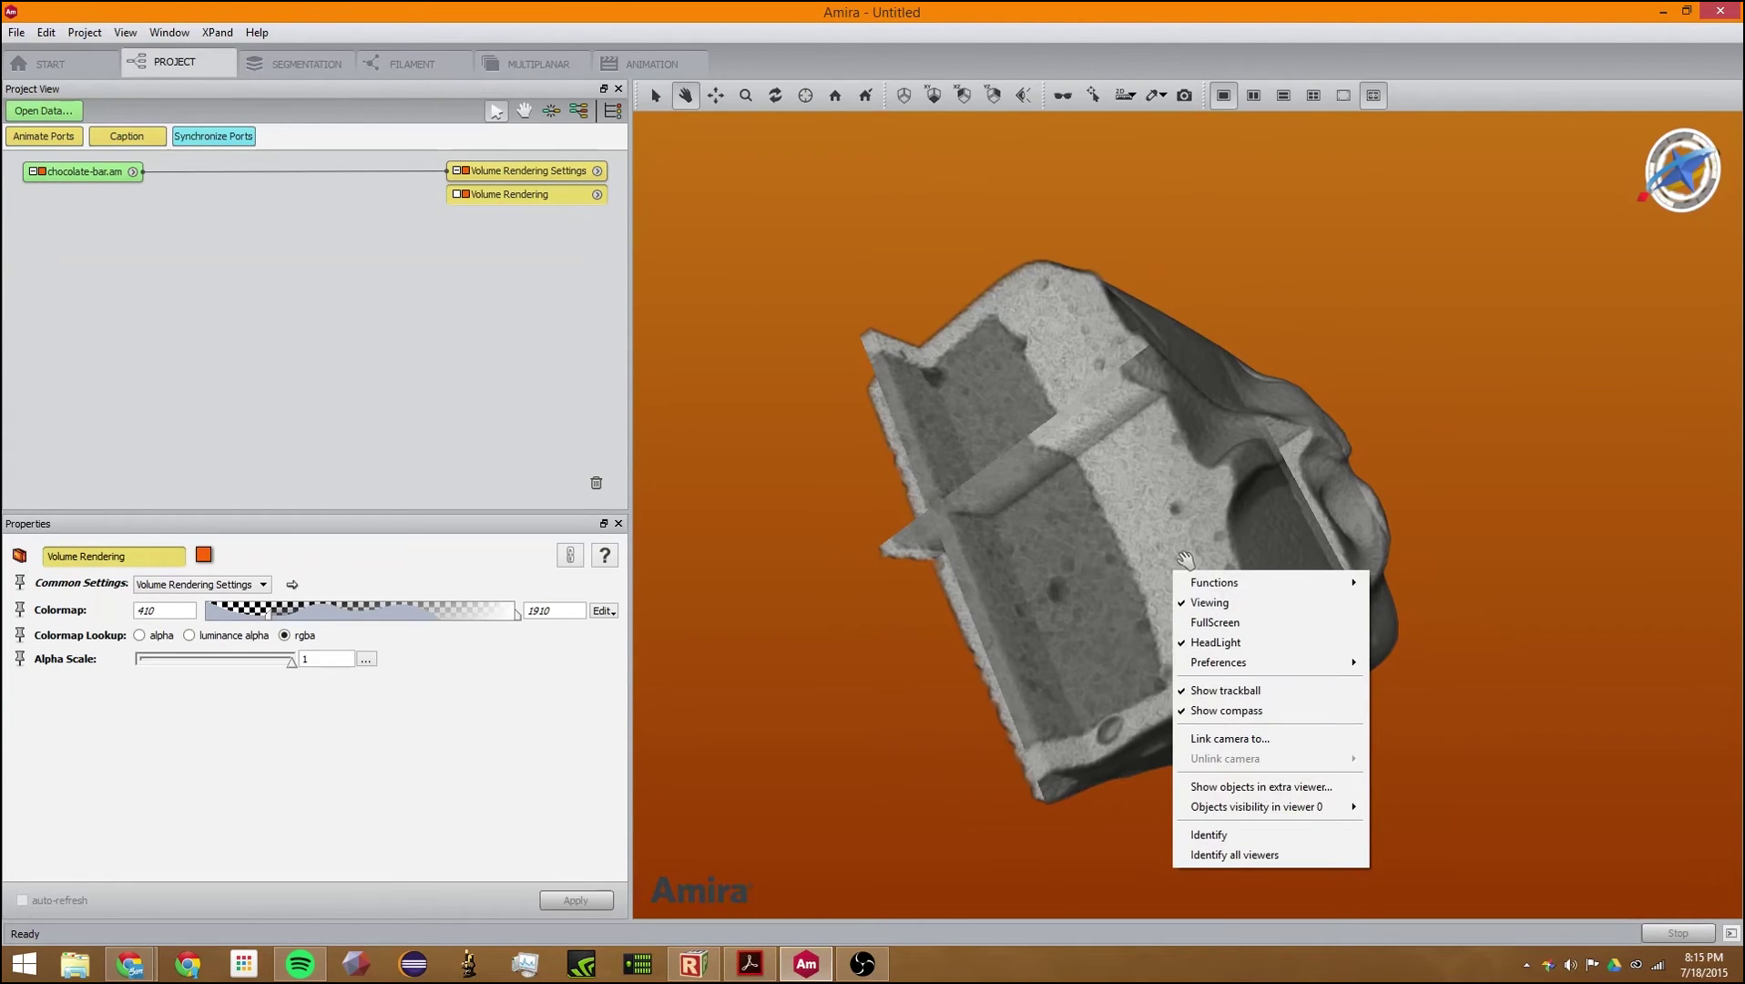
pyautogui.press('Escape')
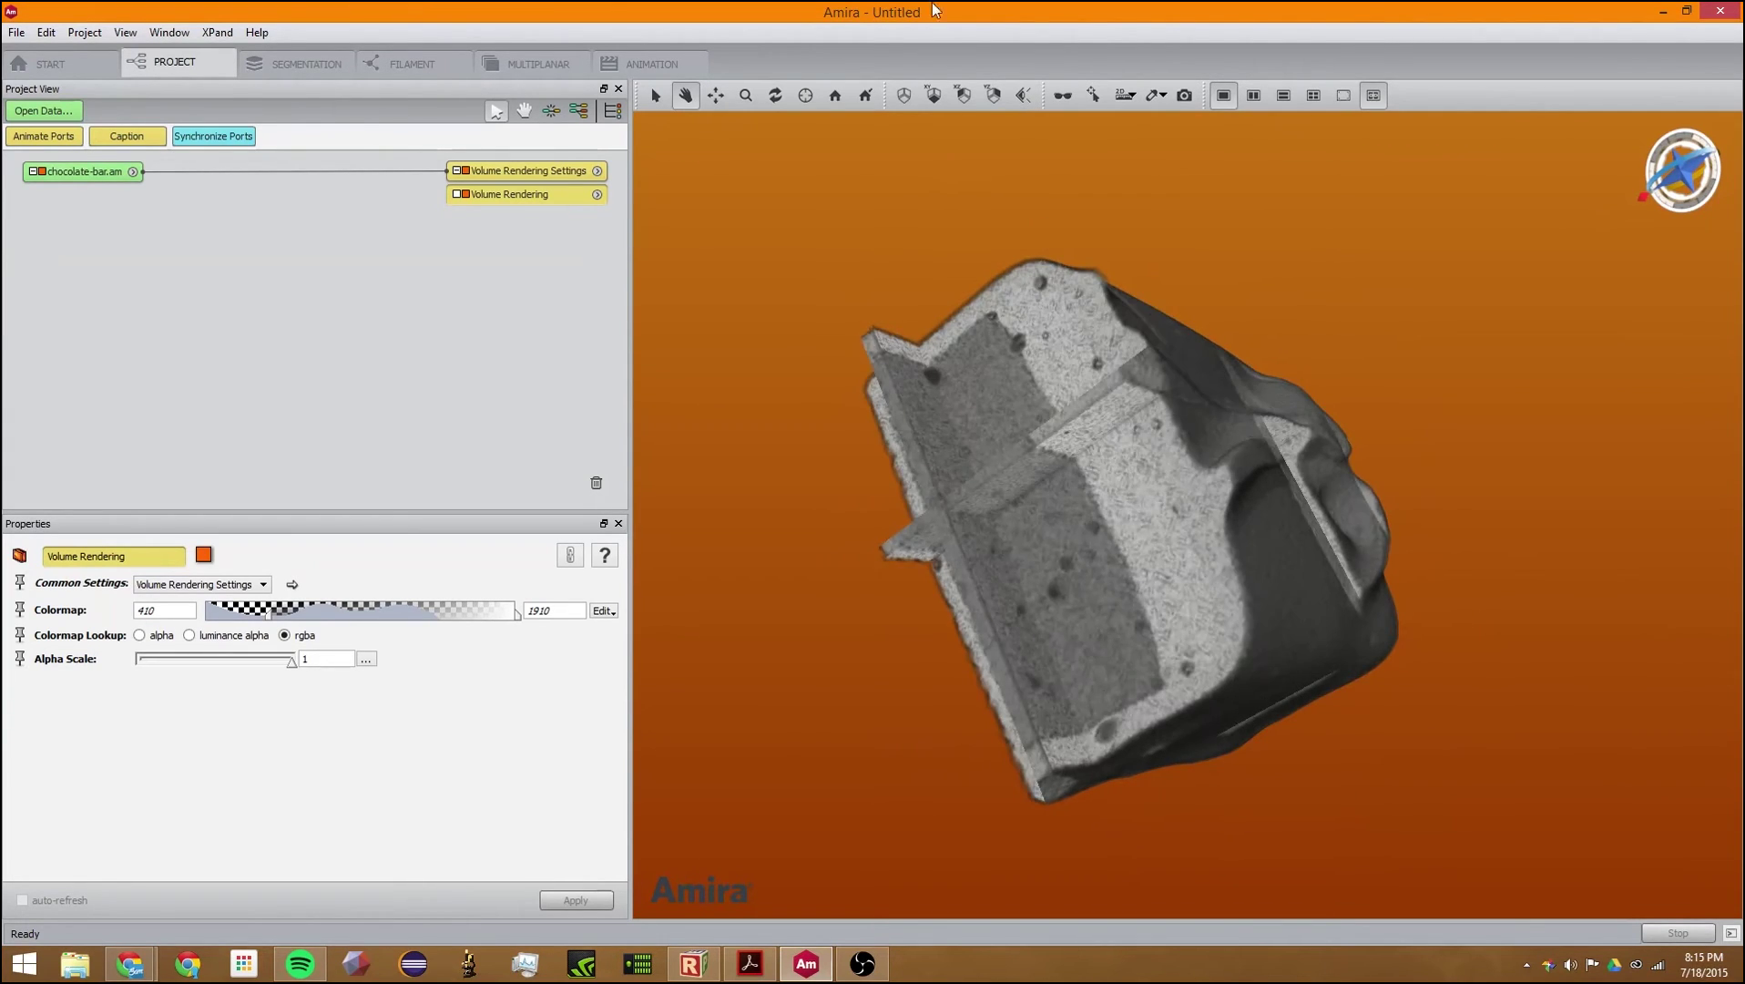
# Step: Snap the bar to the XY, XZ and YZ views, then rotate it in steps
pyautogui.click(931, 99)
pyautogui.click(956, 102)
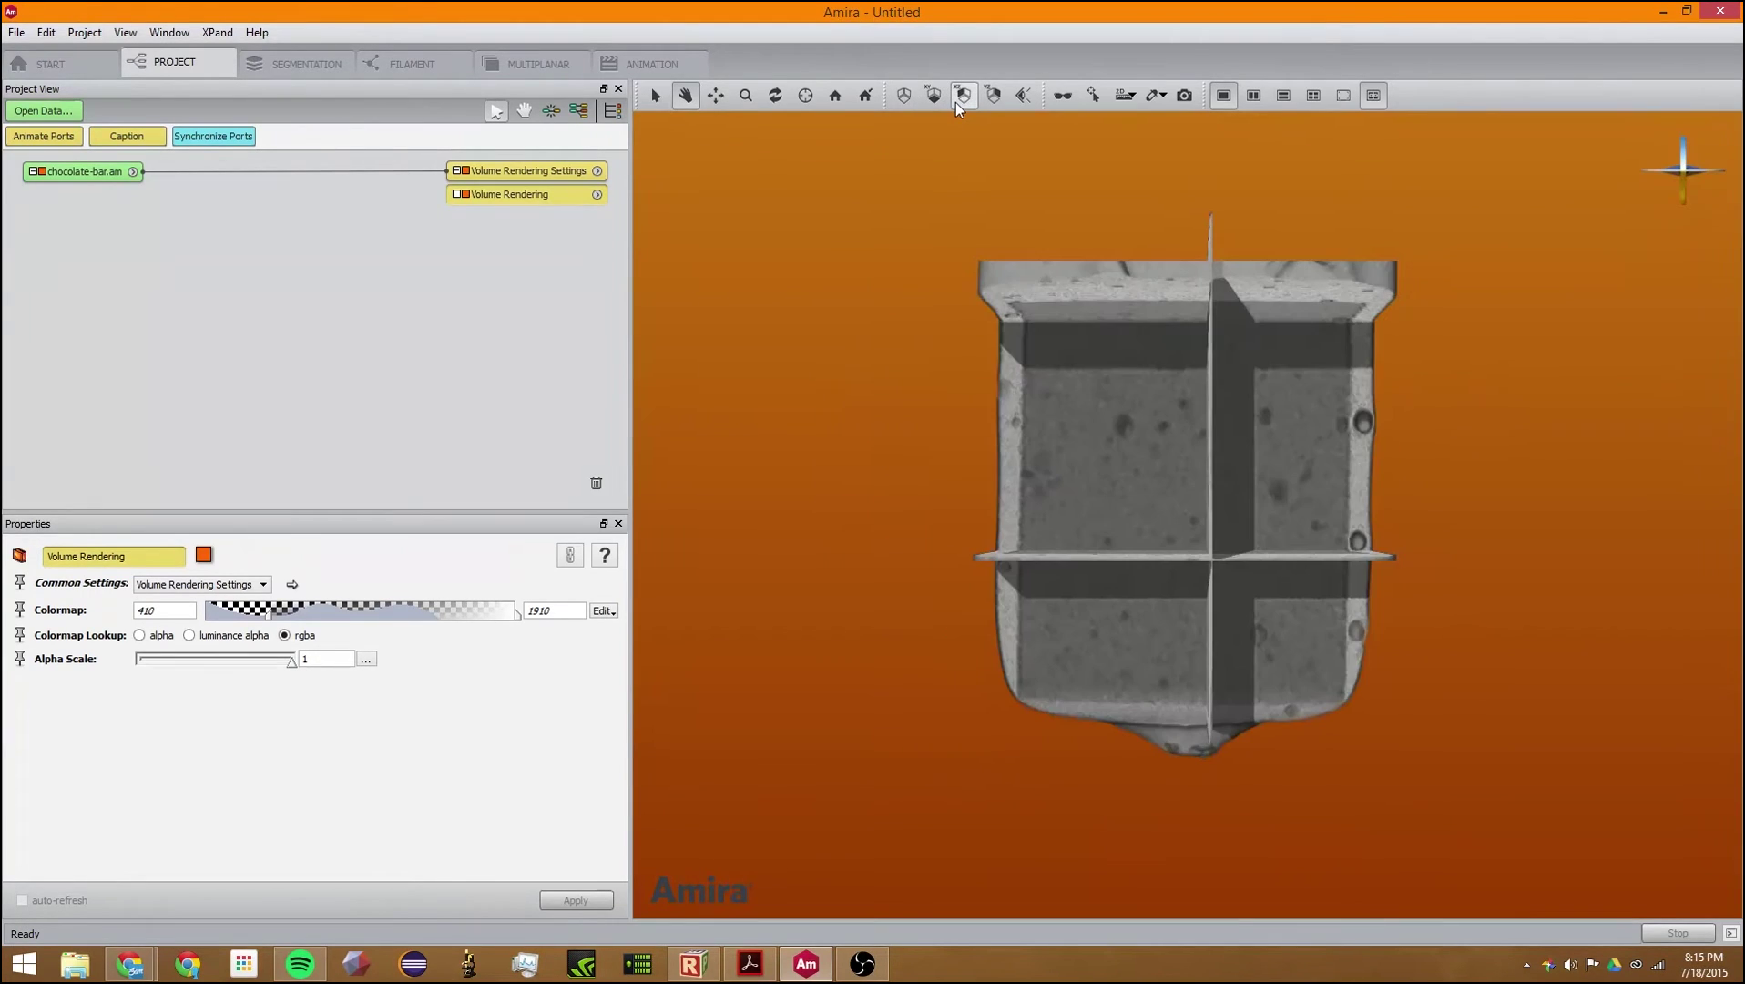
pyautogui.click(996, 97)
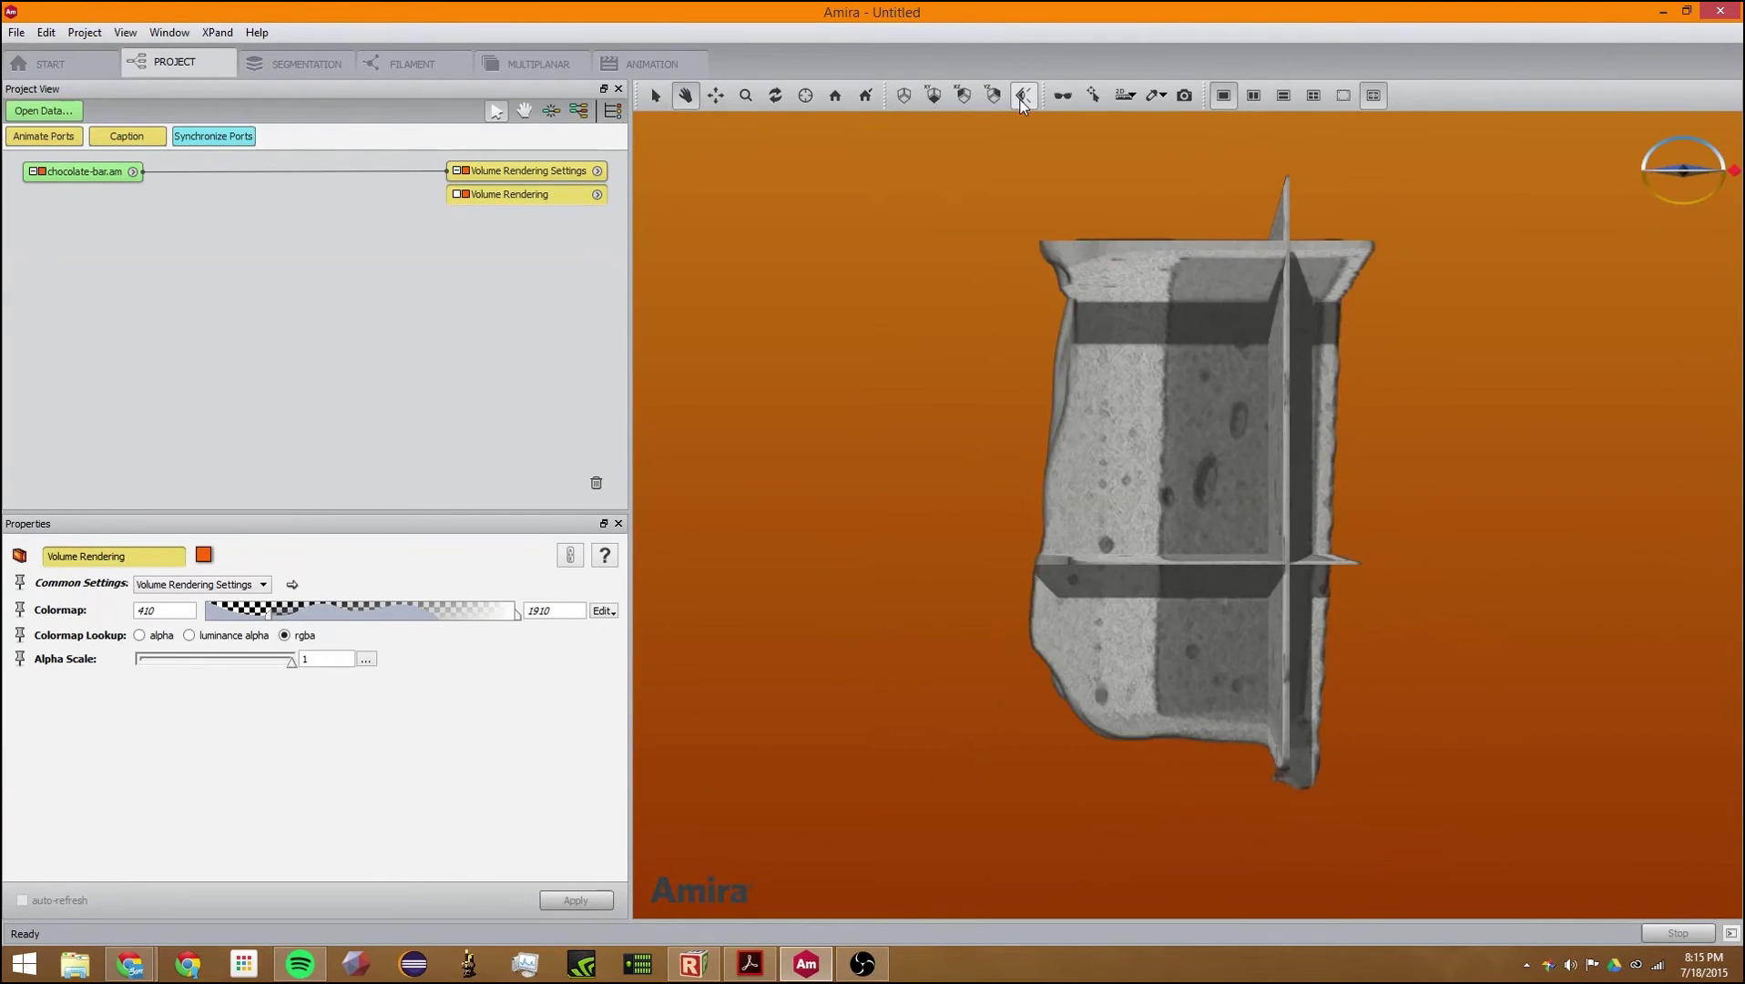
pyautogui.click(1023, 101)
pyautogui.click(1023, 100)
pyautogui.click(1022, 100)
pyautogui.click(1022, 100)
pyautogui.click(1022, 98)
# Step: Hide the Viewing toolbar group, snap to a flat front view, then restore the group
pyautogui.rightClick(1023, 99)
pyautogui.click(1038, 104)
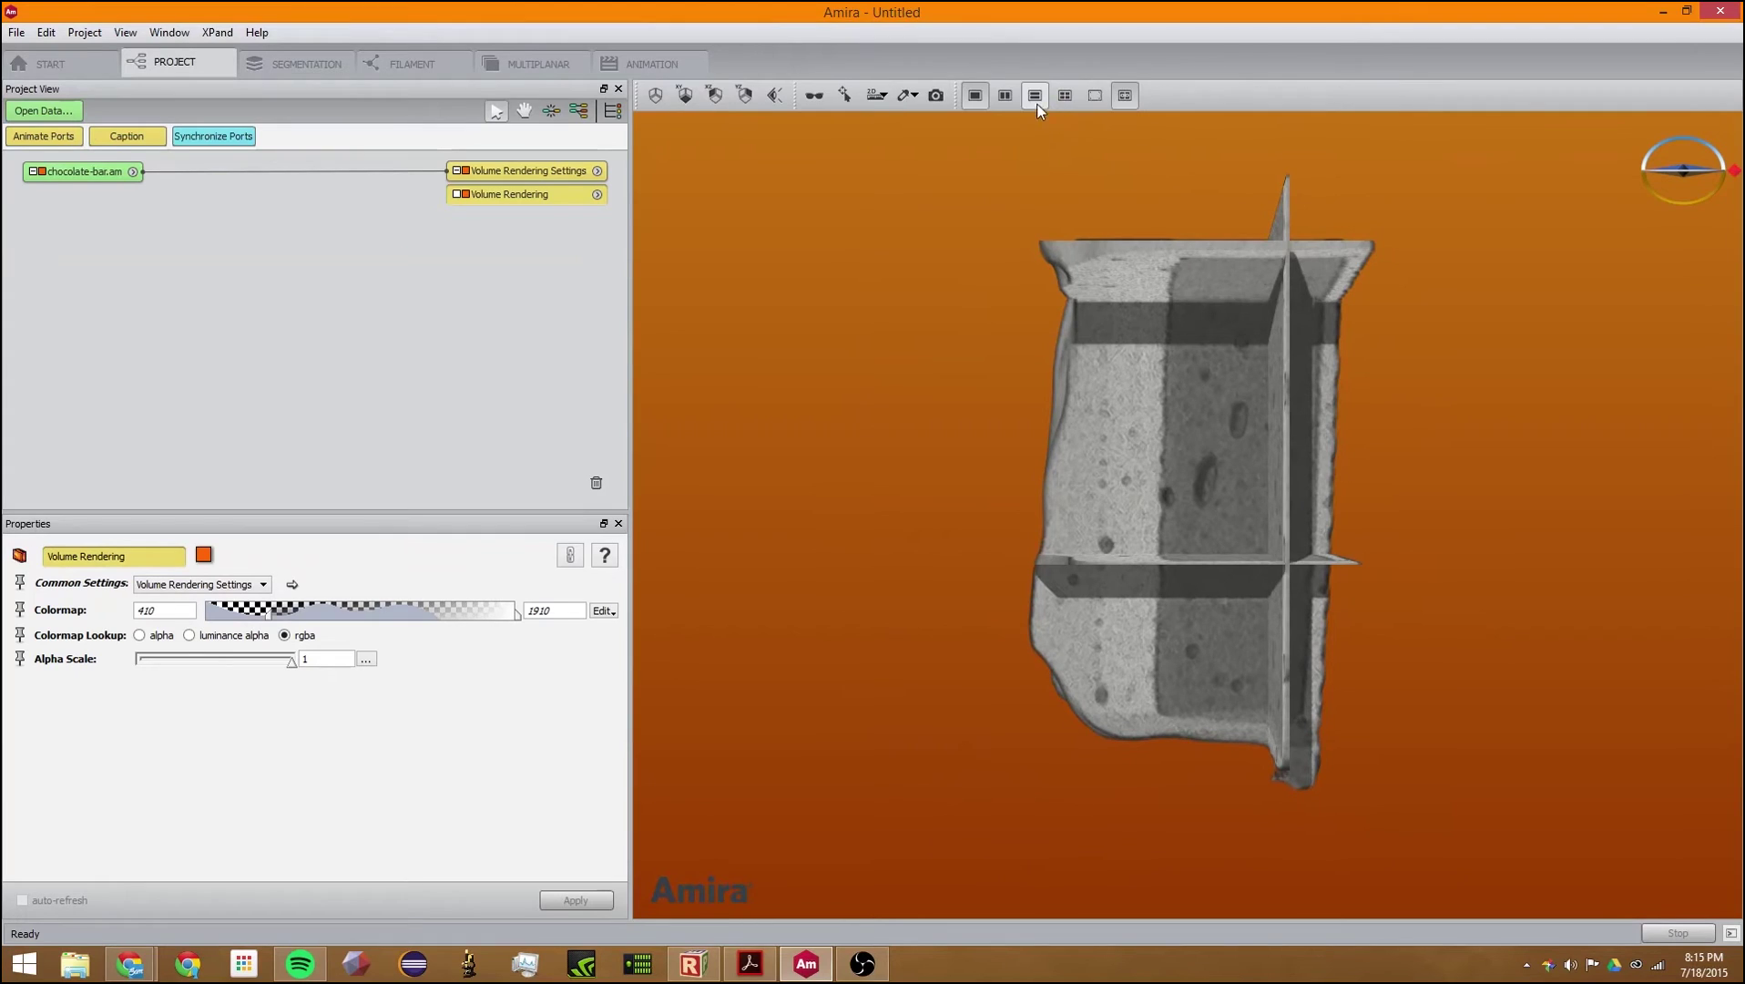
pyautogui.click(779, 101)
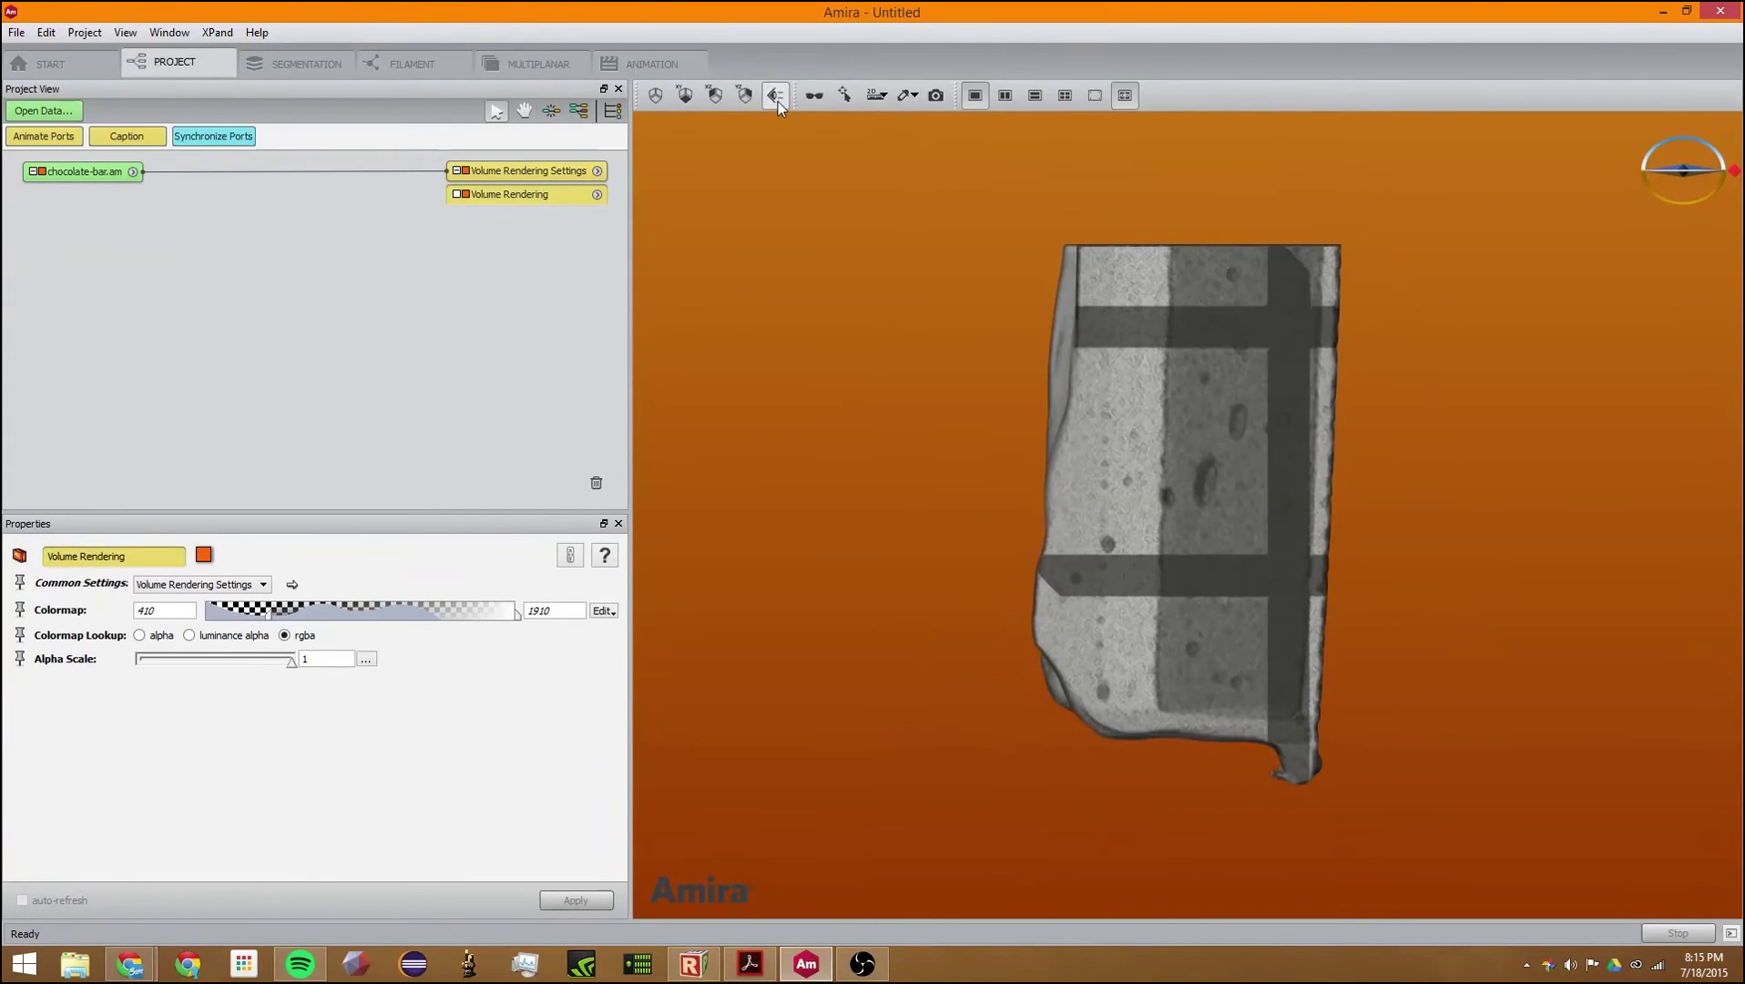
pyautogui.rightClick(778, 101)
pyautogui.click(783, 112)
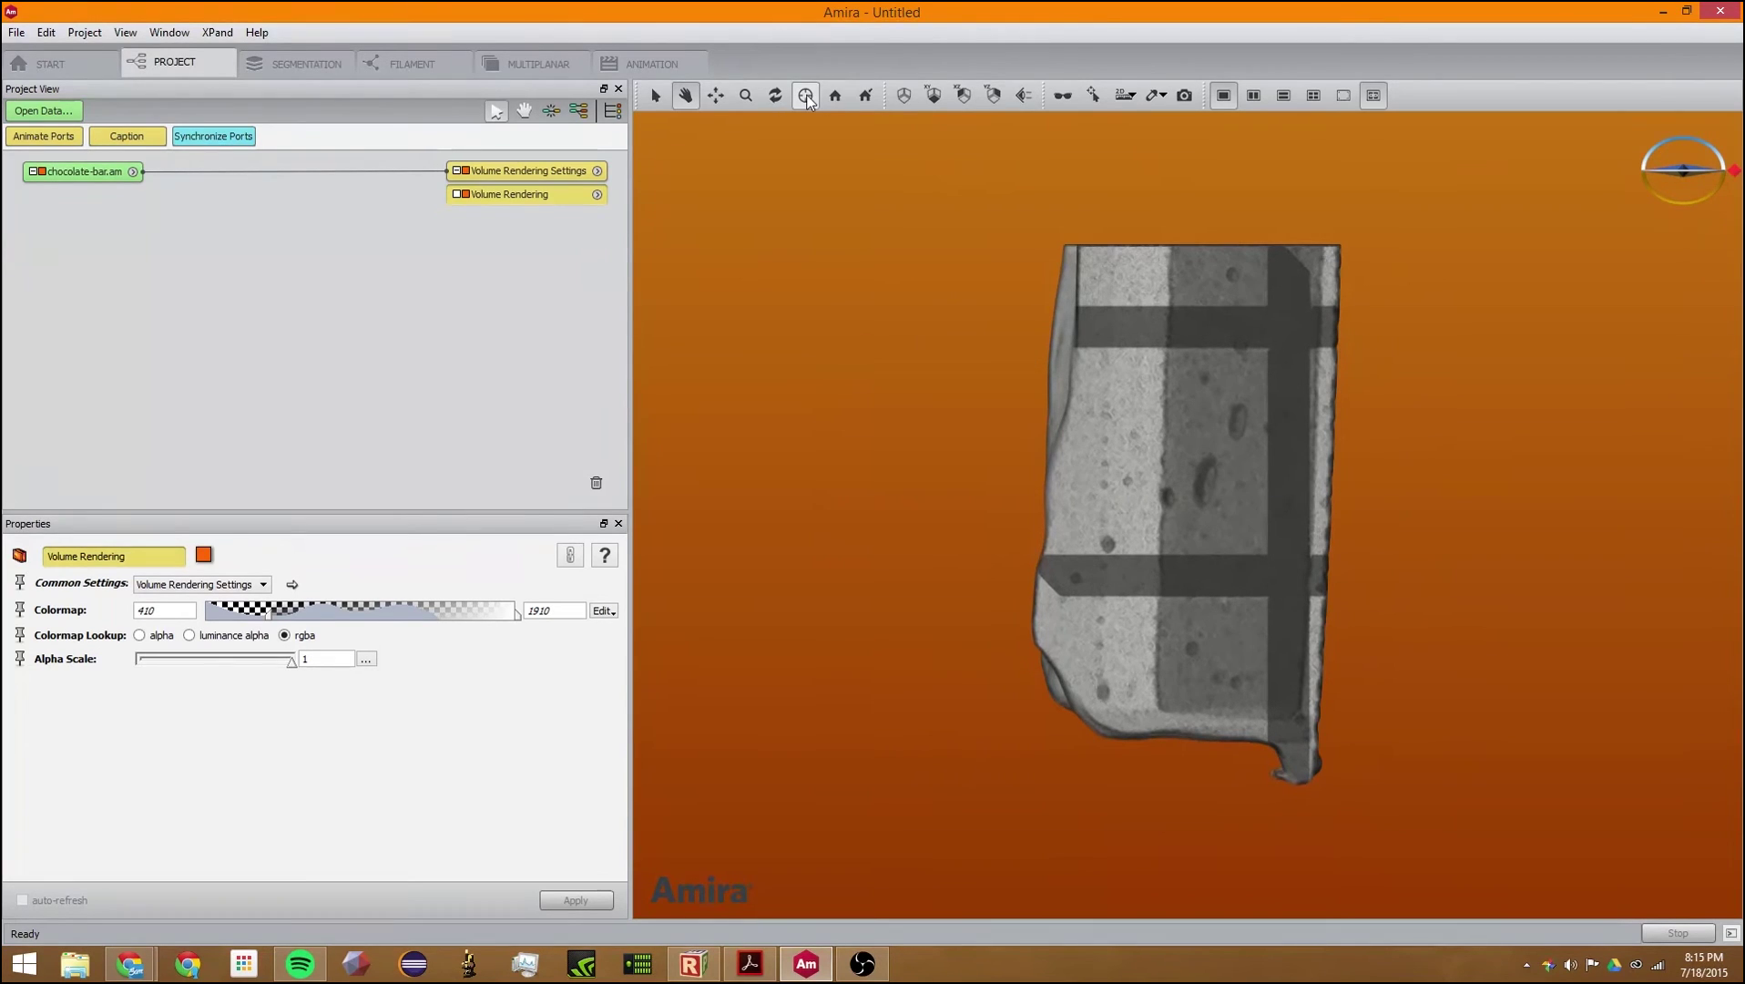
# Step: Spin the bar, zoom in close on its surface, then reset to the home view
pyautogui.click(775, 96)
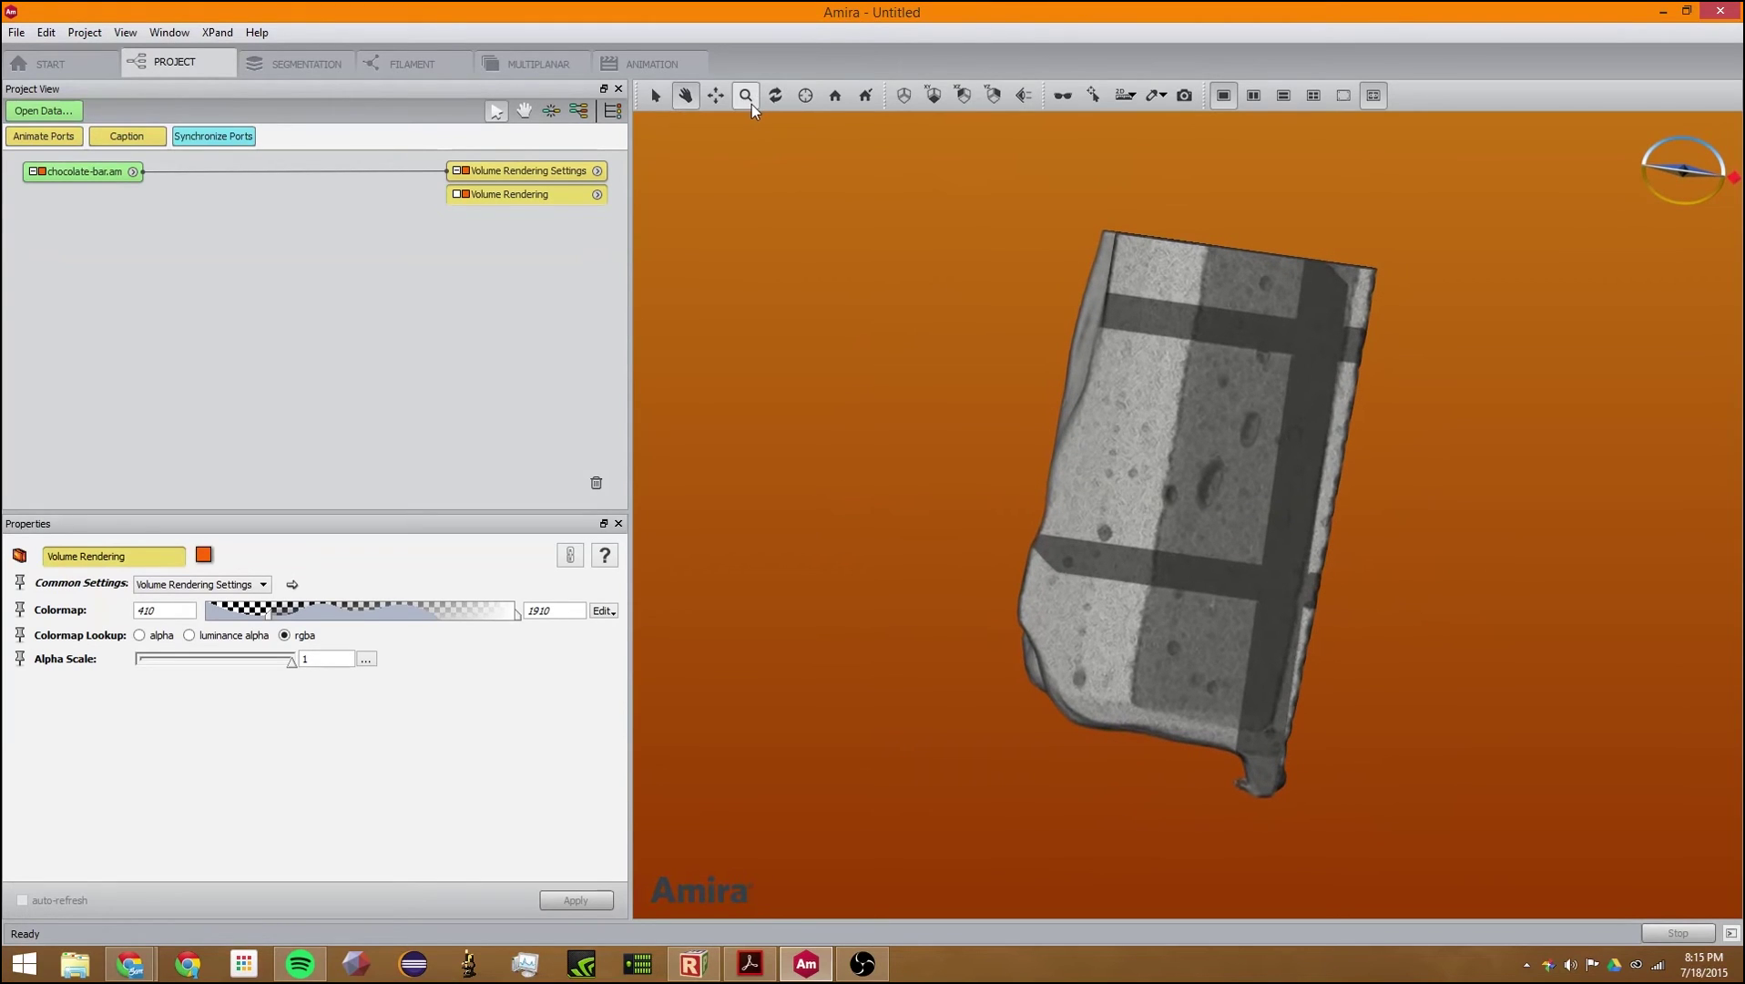
pyautogui.click(747, 96)
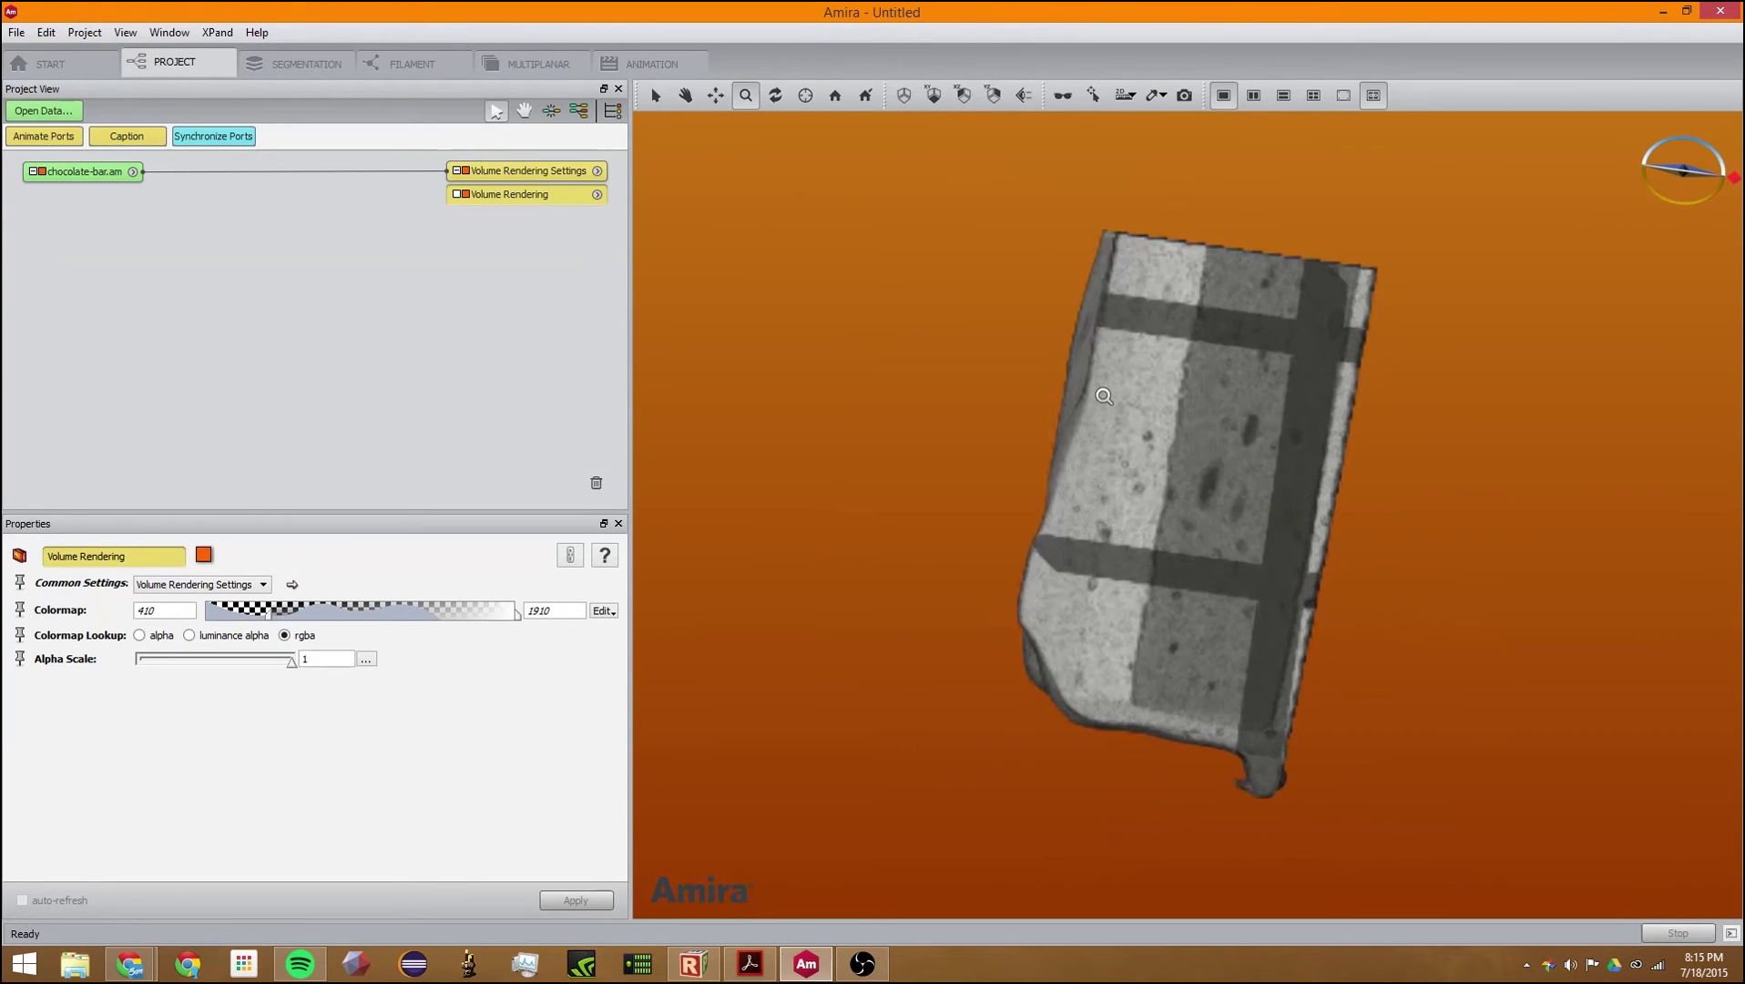
pyautogui.moveTo(1105, 396); pyautogui.dragTo(1385, 585)
pyautogui.click(687, 96)
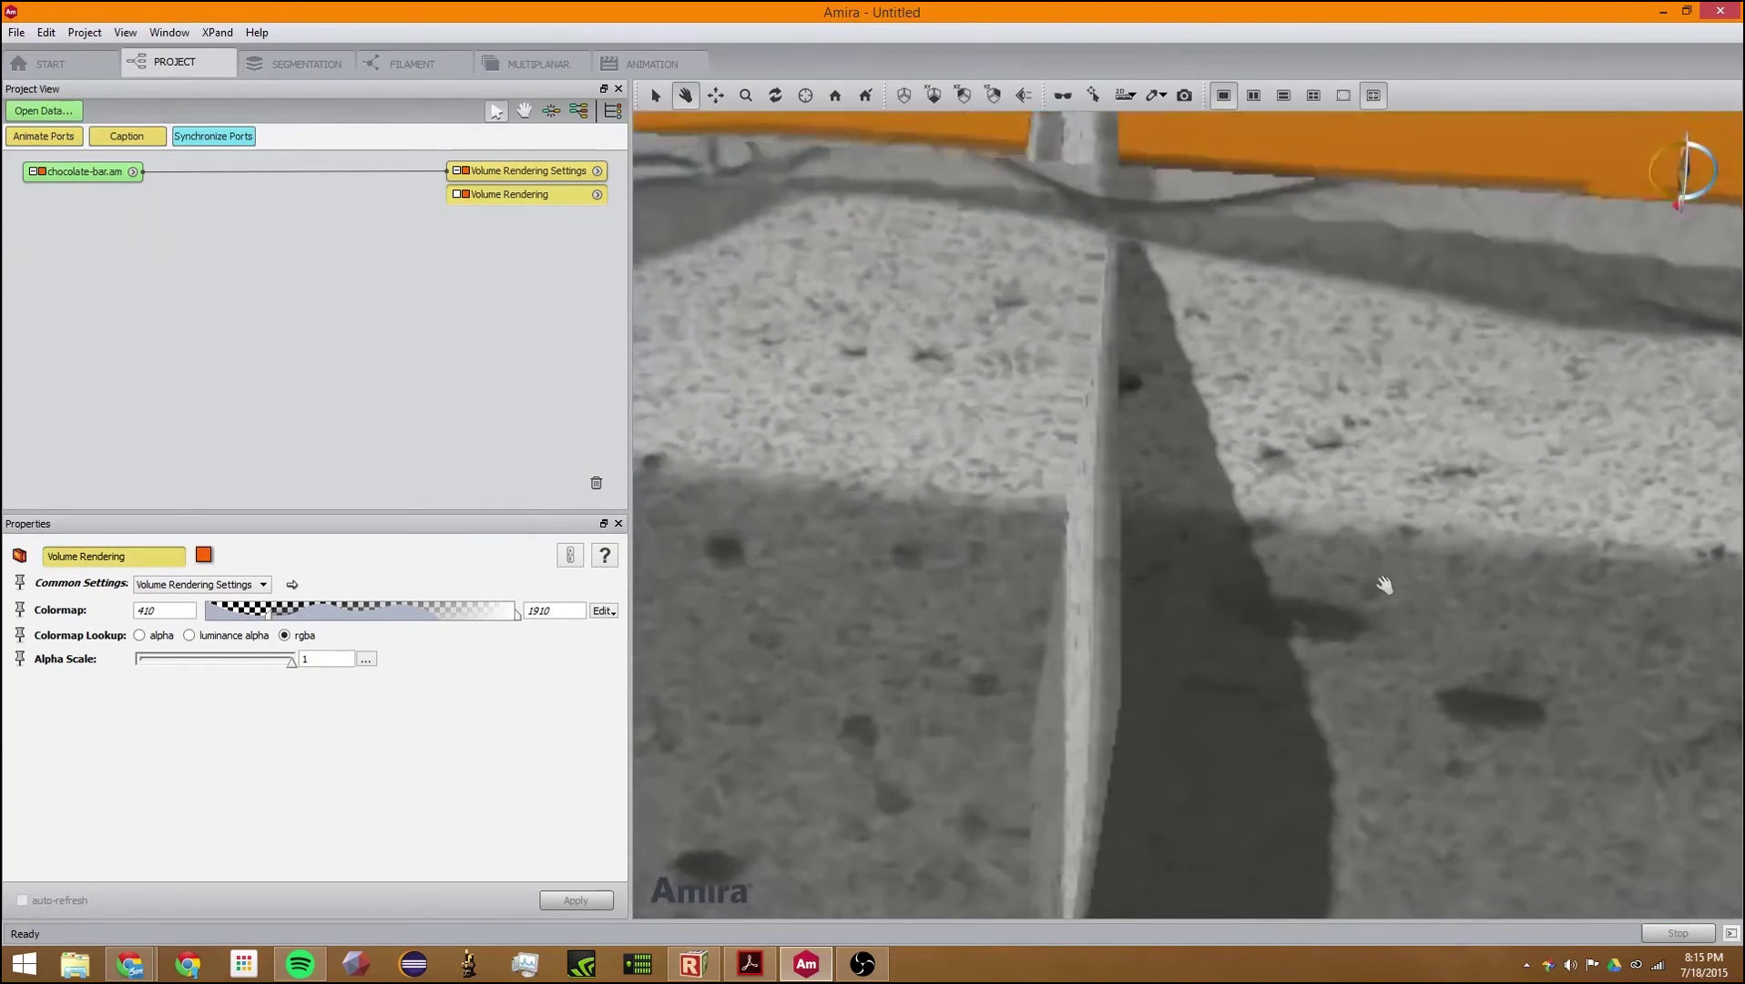
pyautogui.click(655, 95)
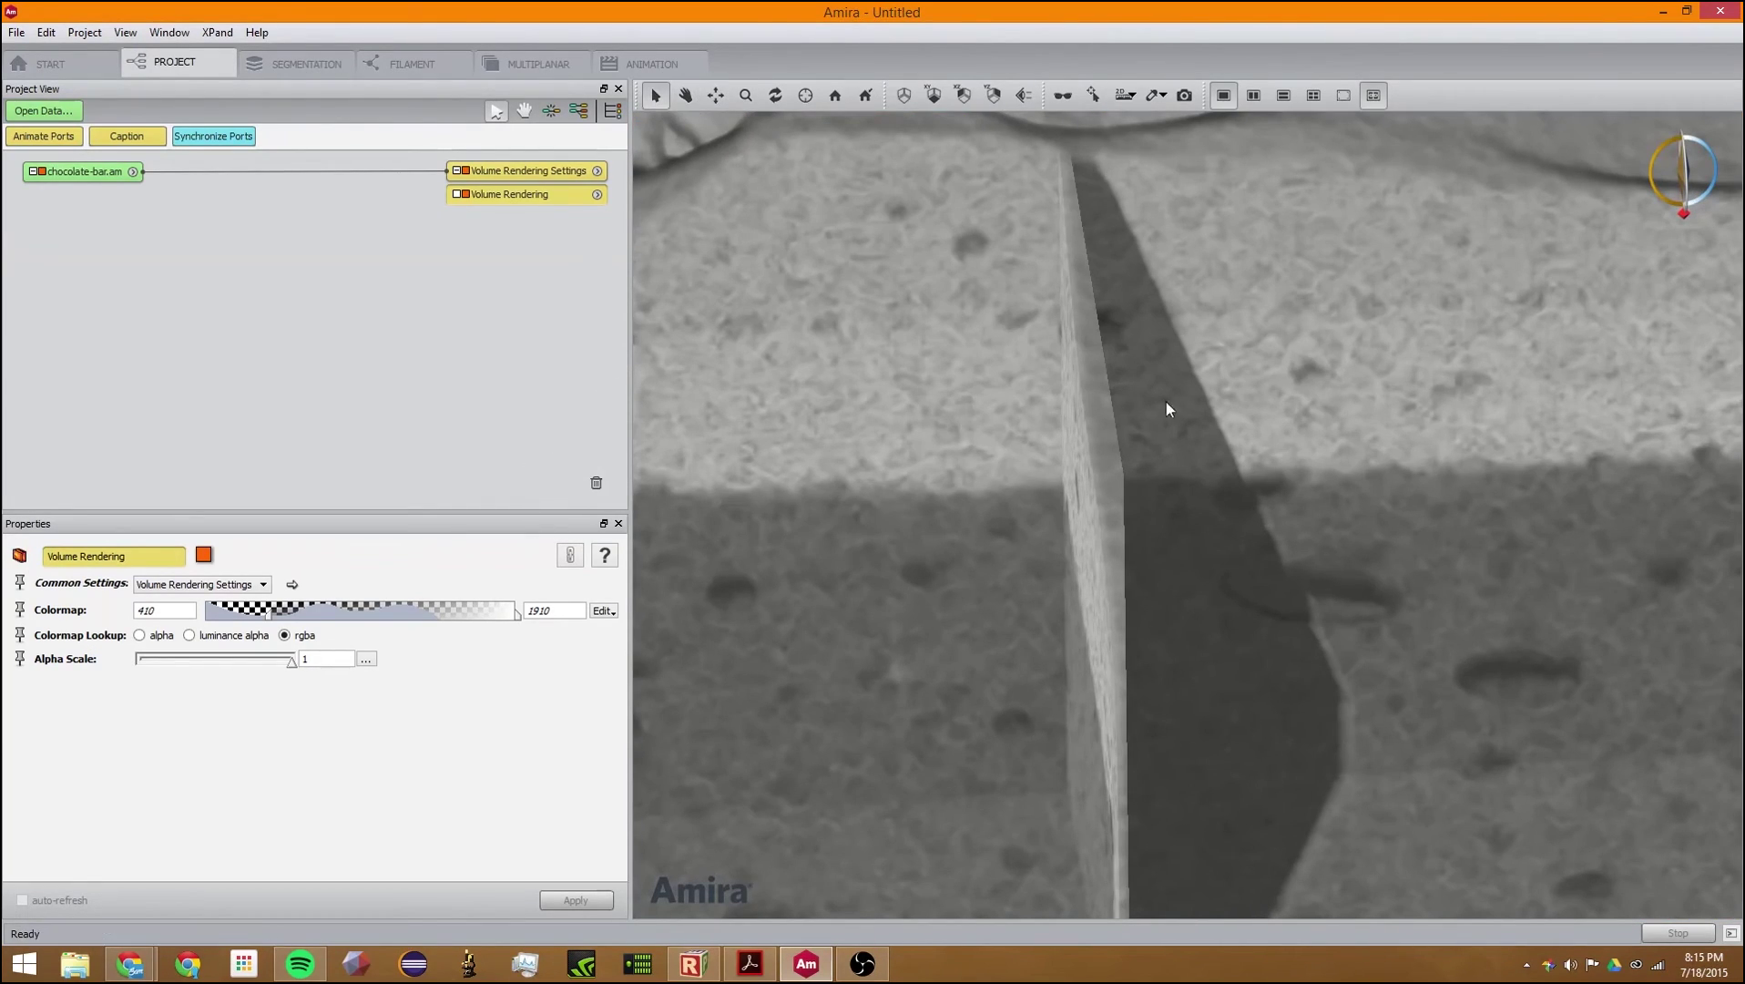
pyautogui.click(843, 96)
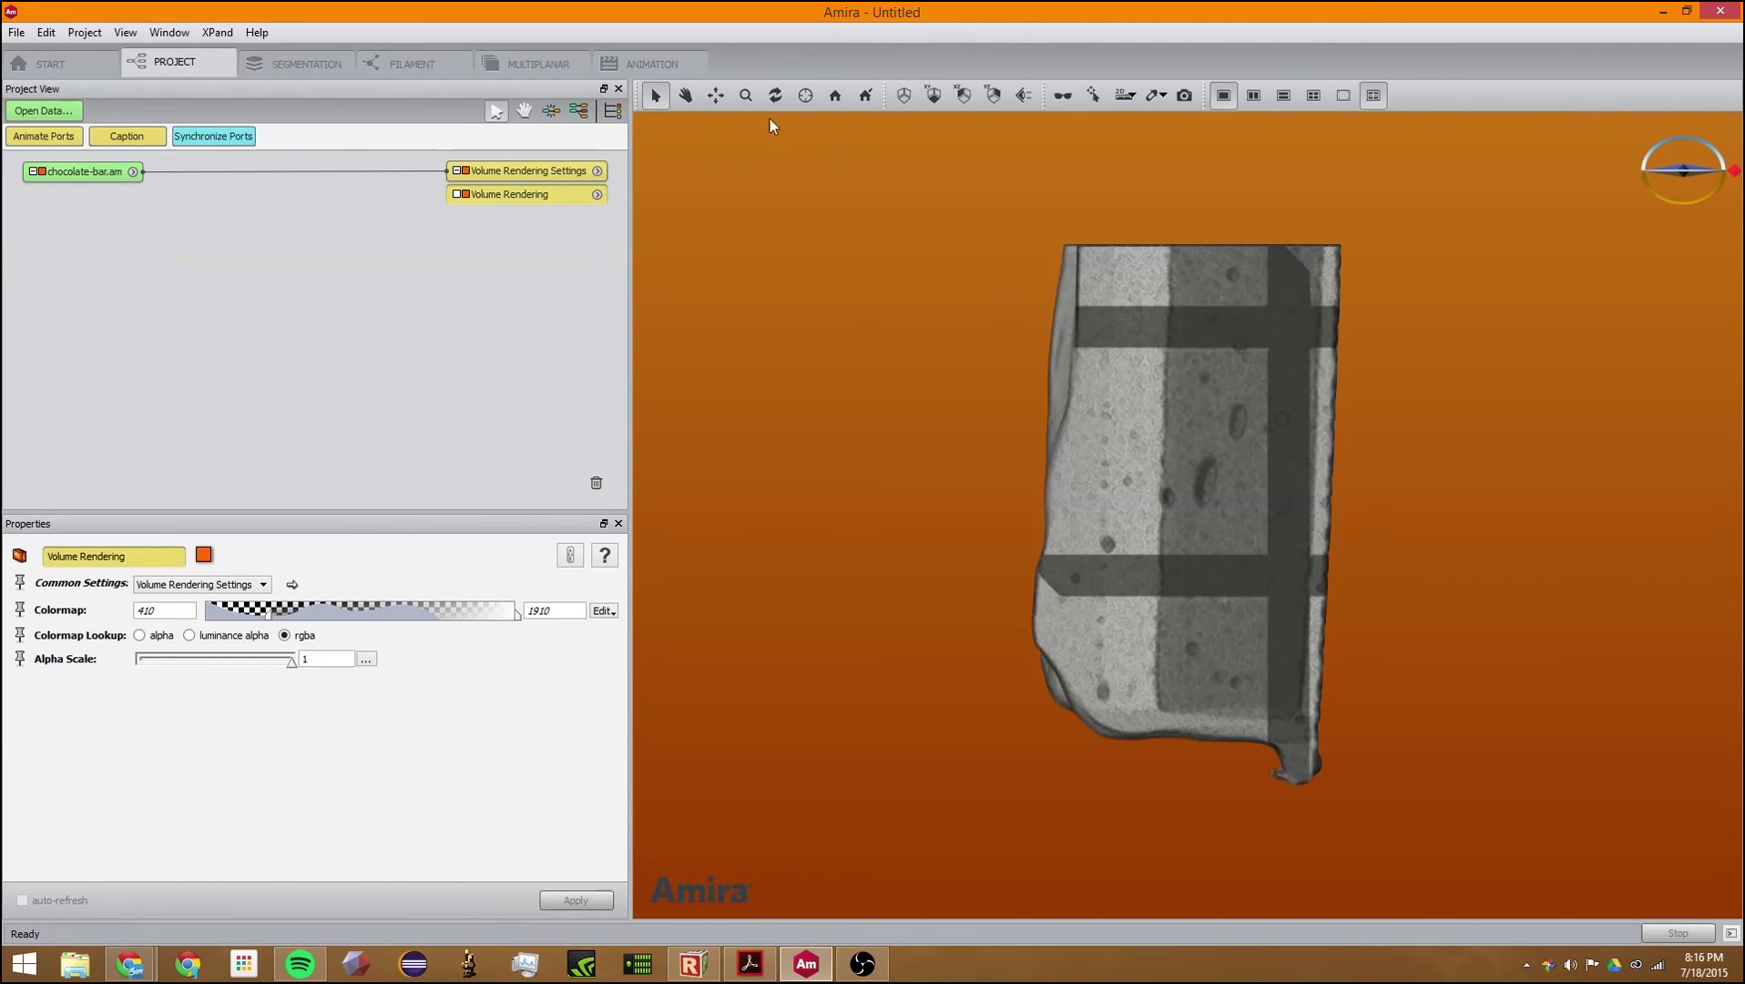
pyautogui.click(836, 95)
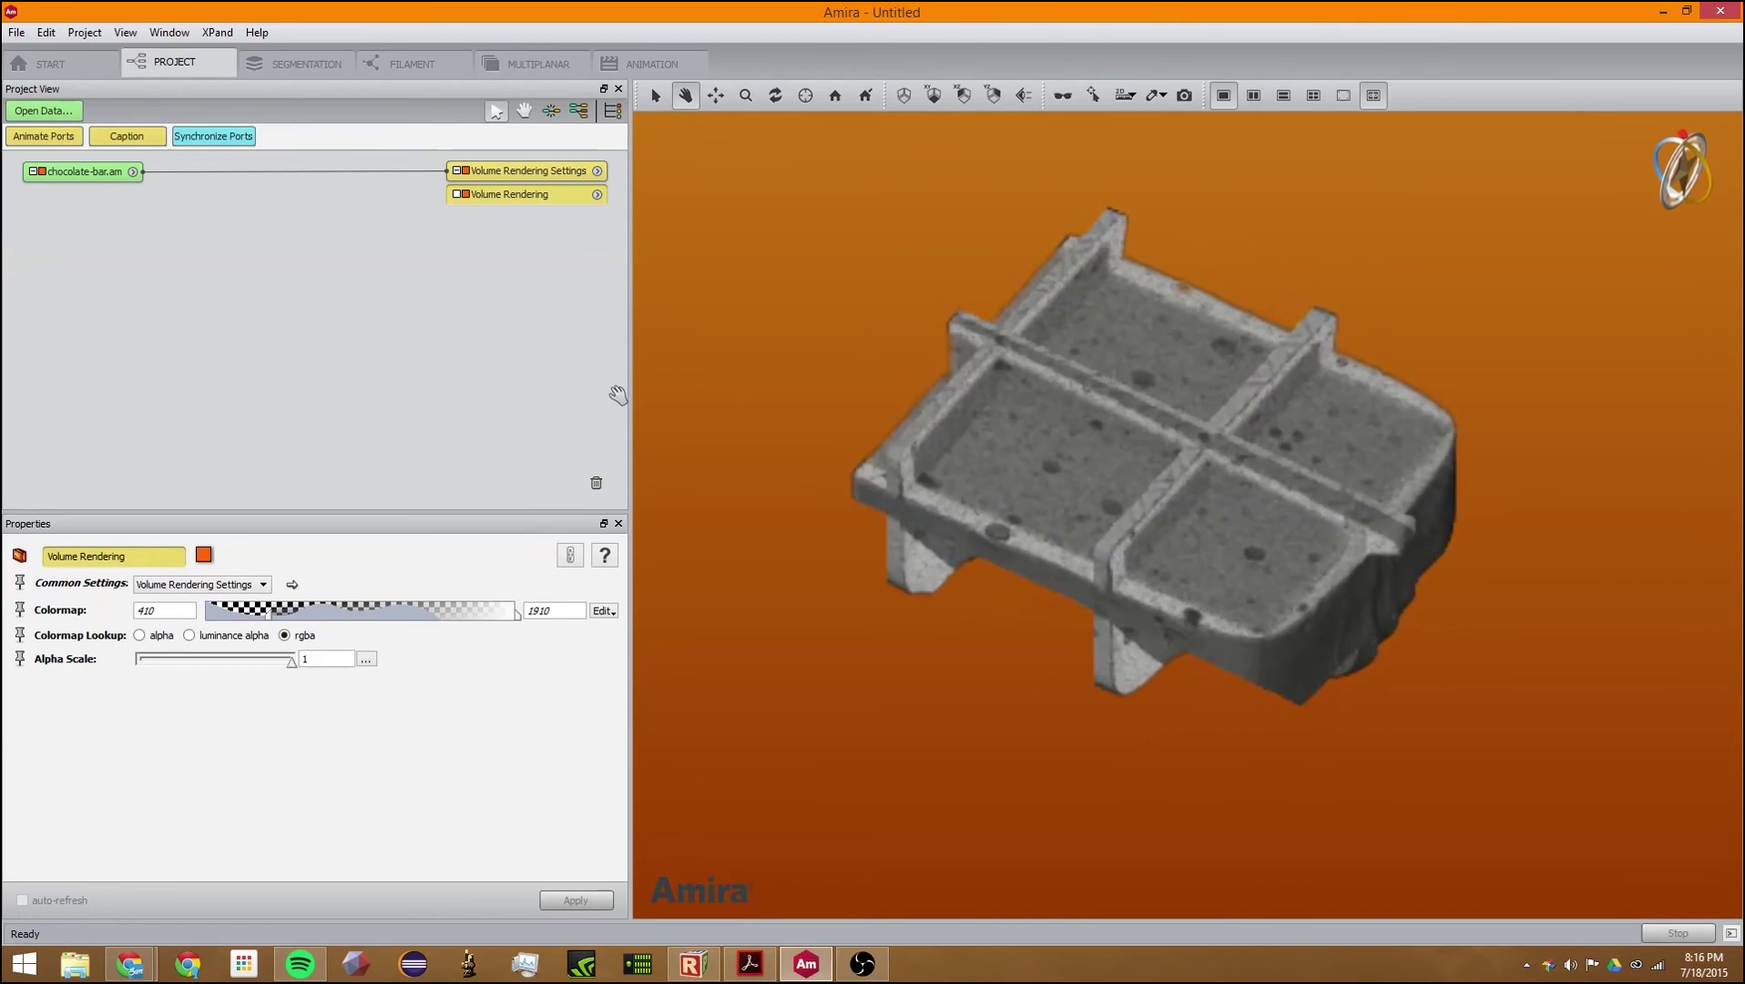
pyautogui.moveTo(874, 273); pyautogui.dragTo(865, 228)
pyautogui.click(837, 102)
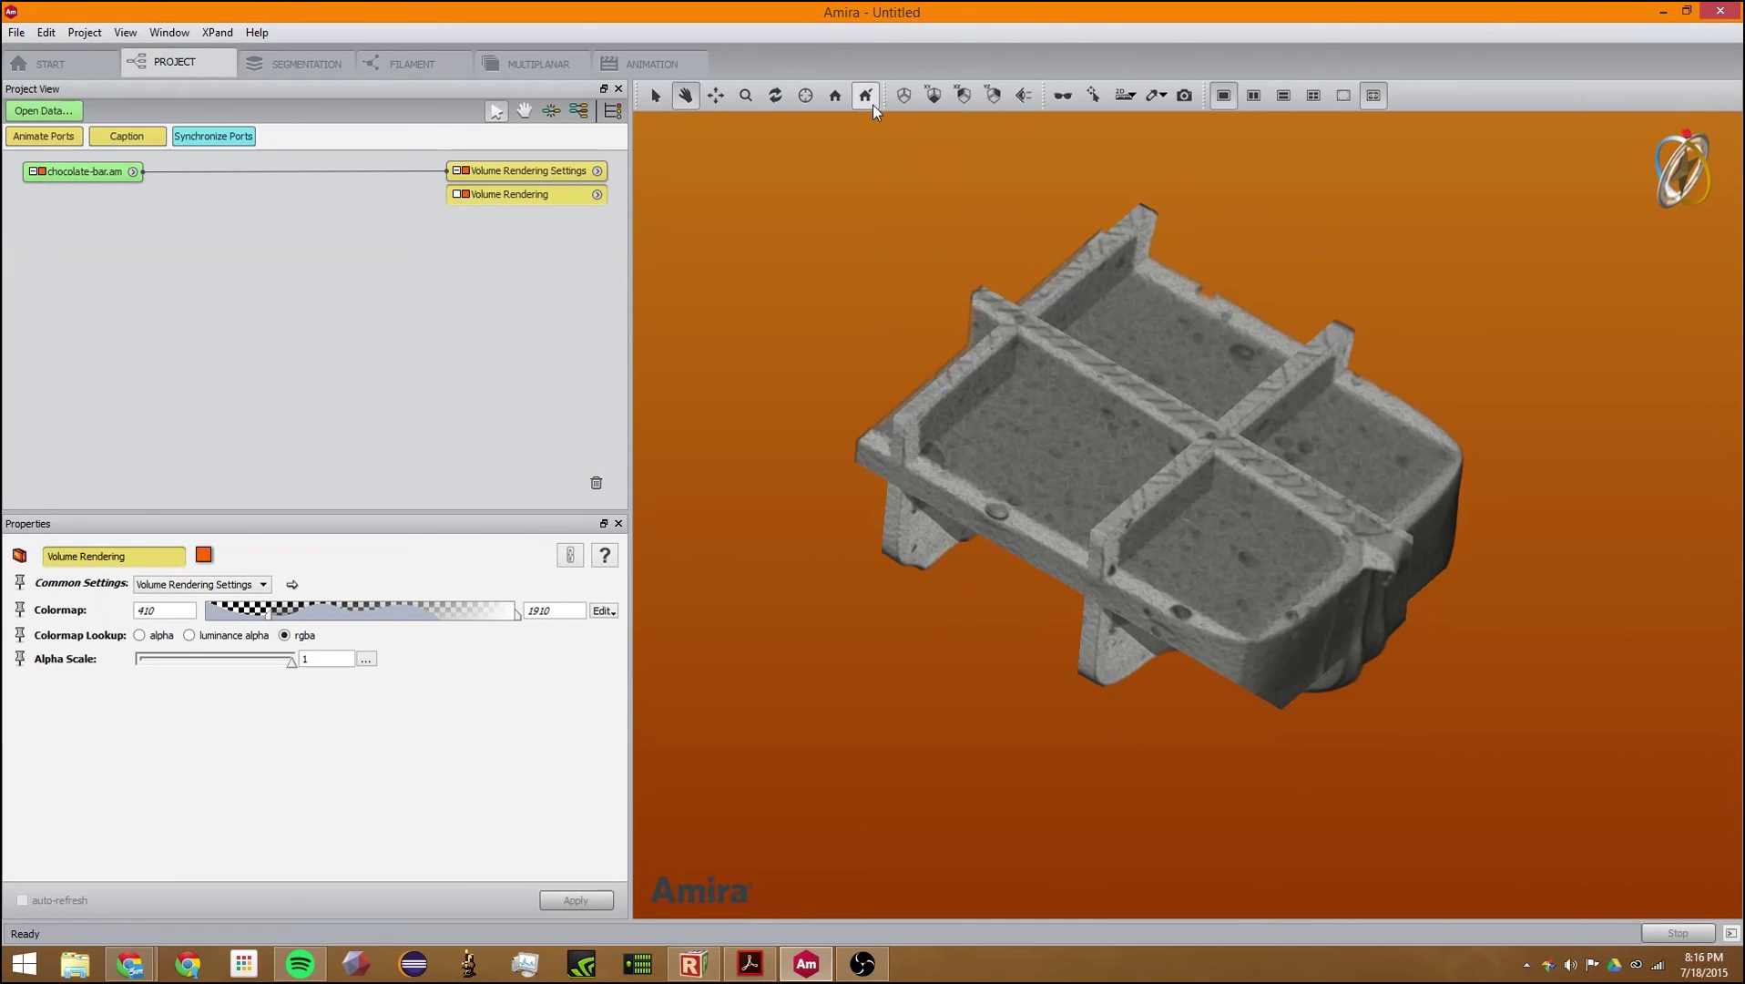
pyautogui.rightClick(1075, 99)
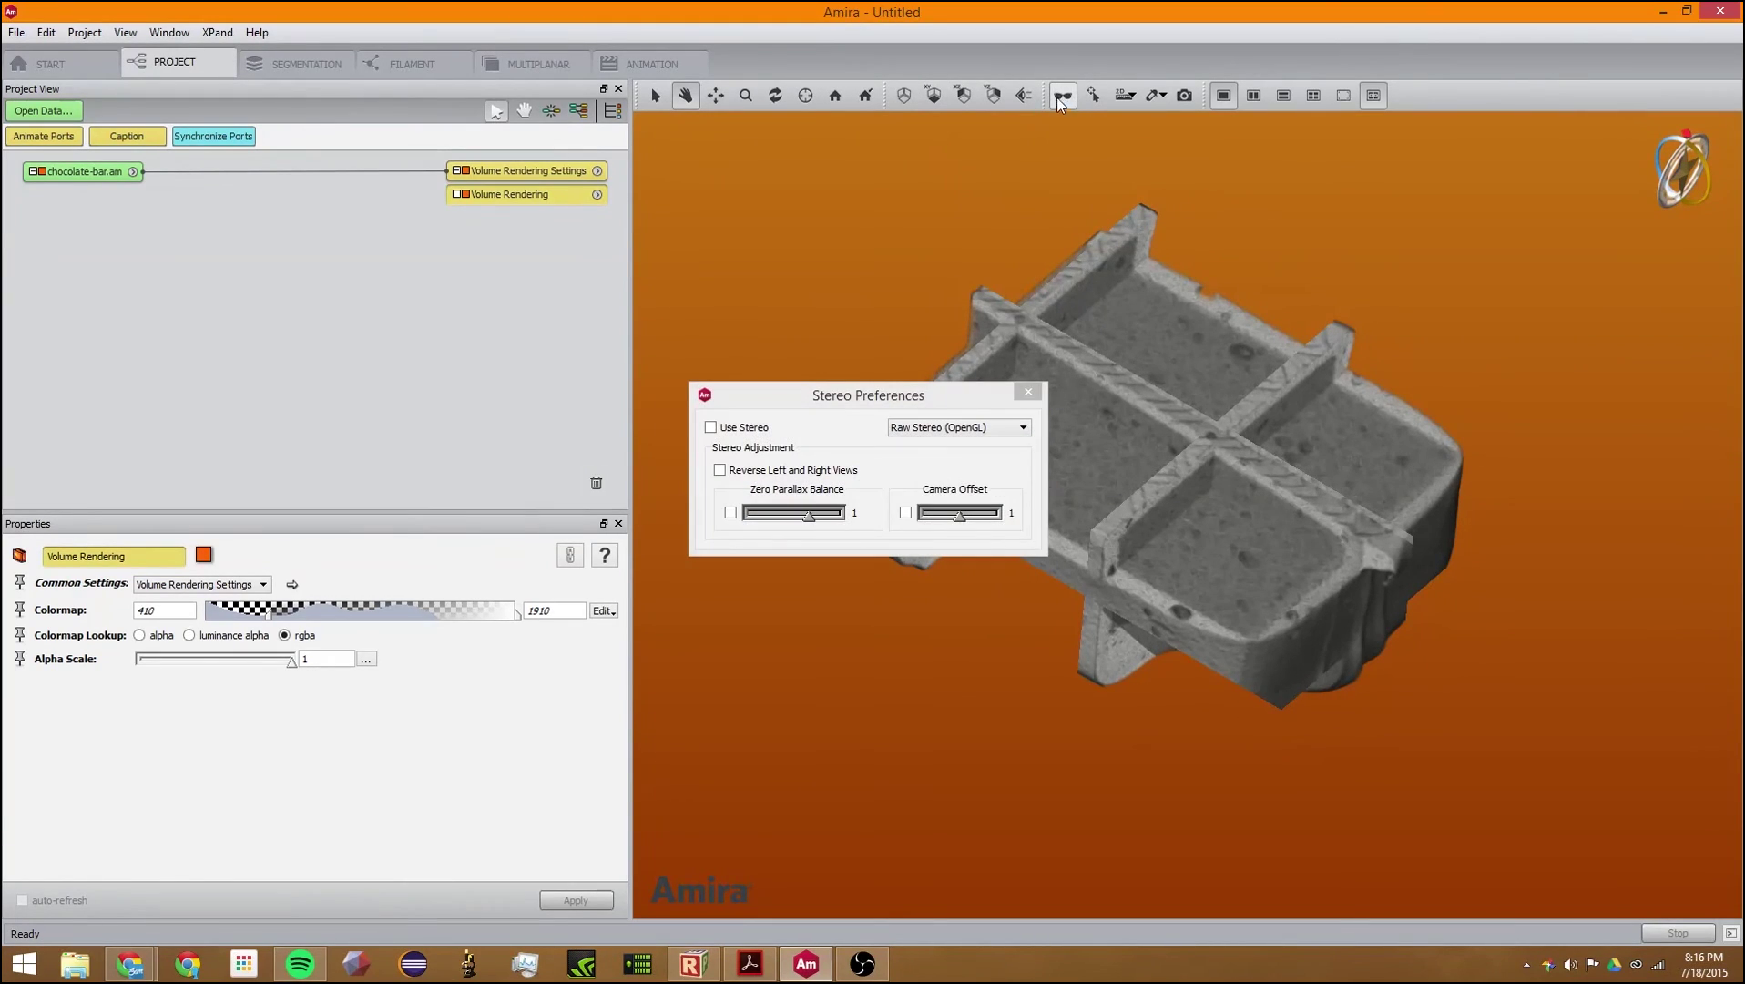
pyautogui.click(1038, 405)
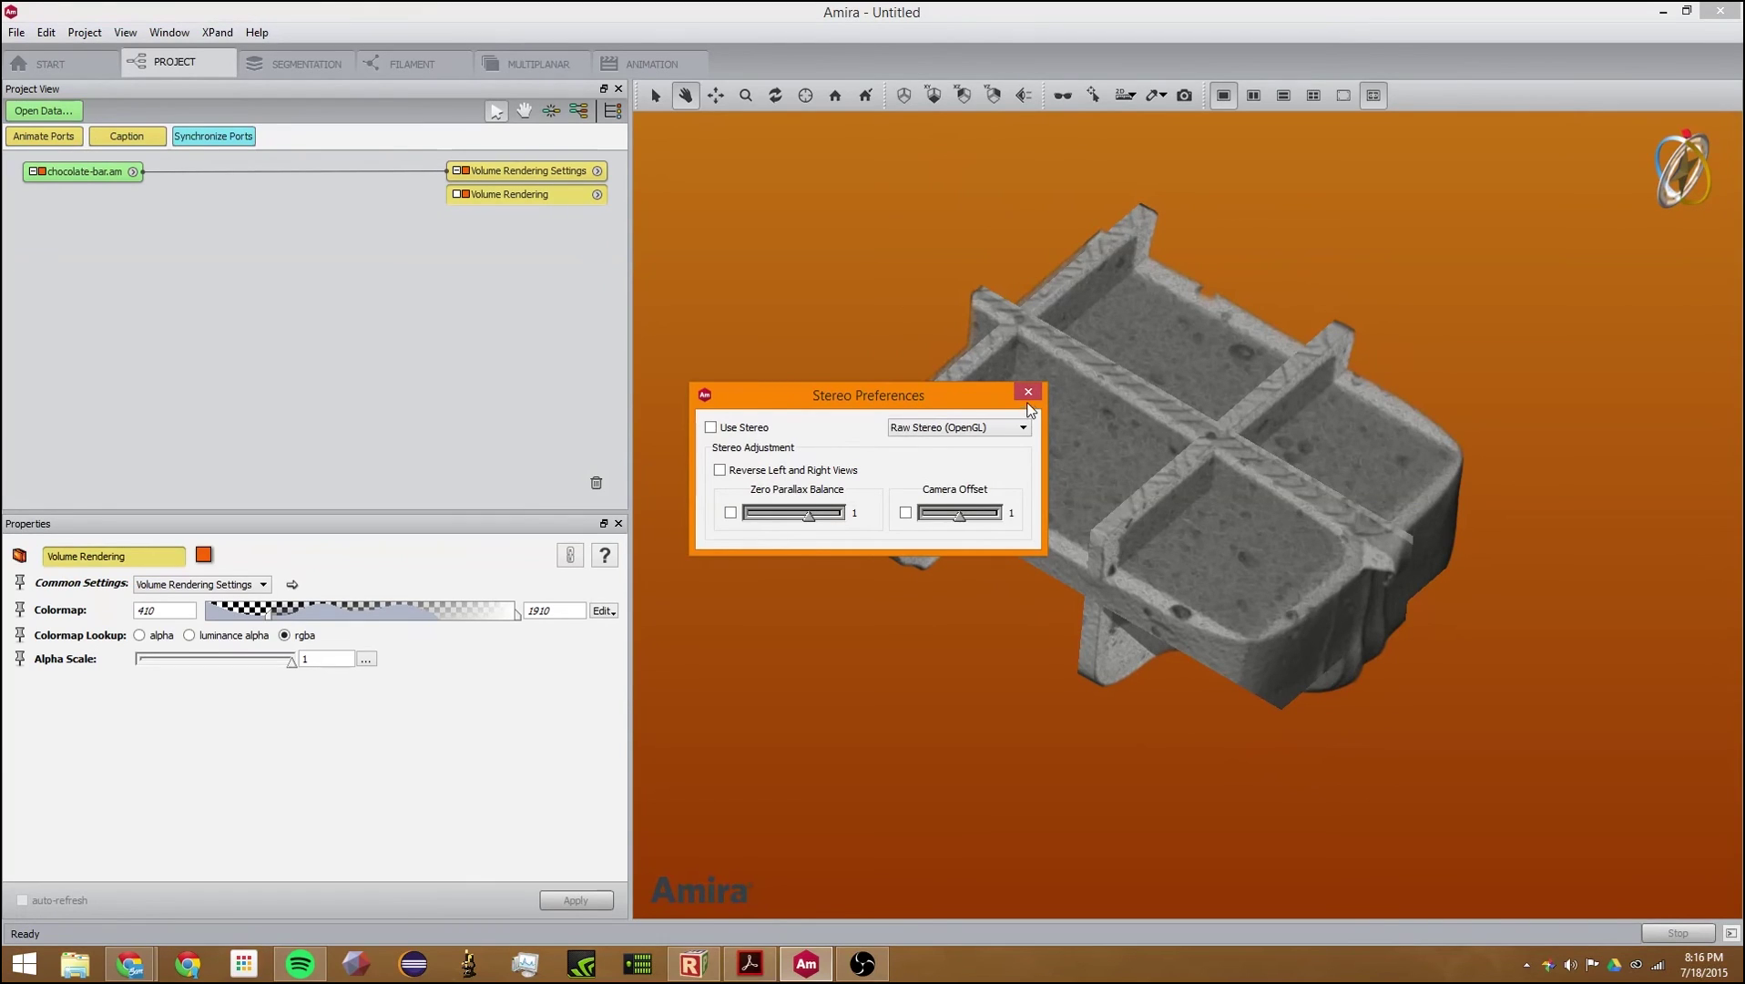
pyautogui.click(1029, 392)
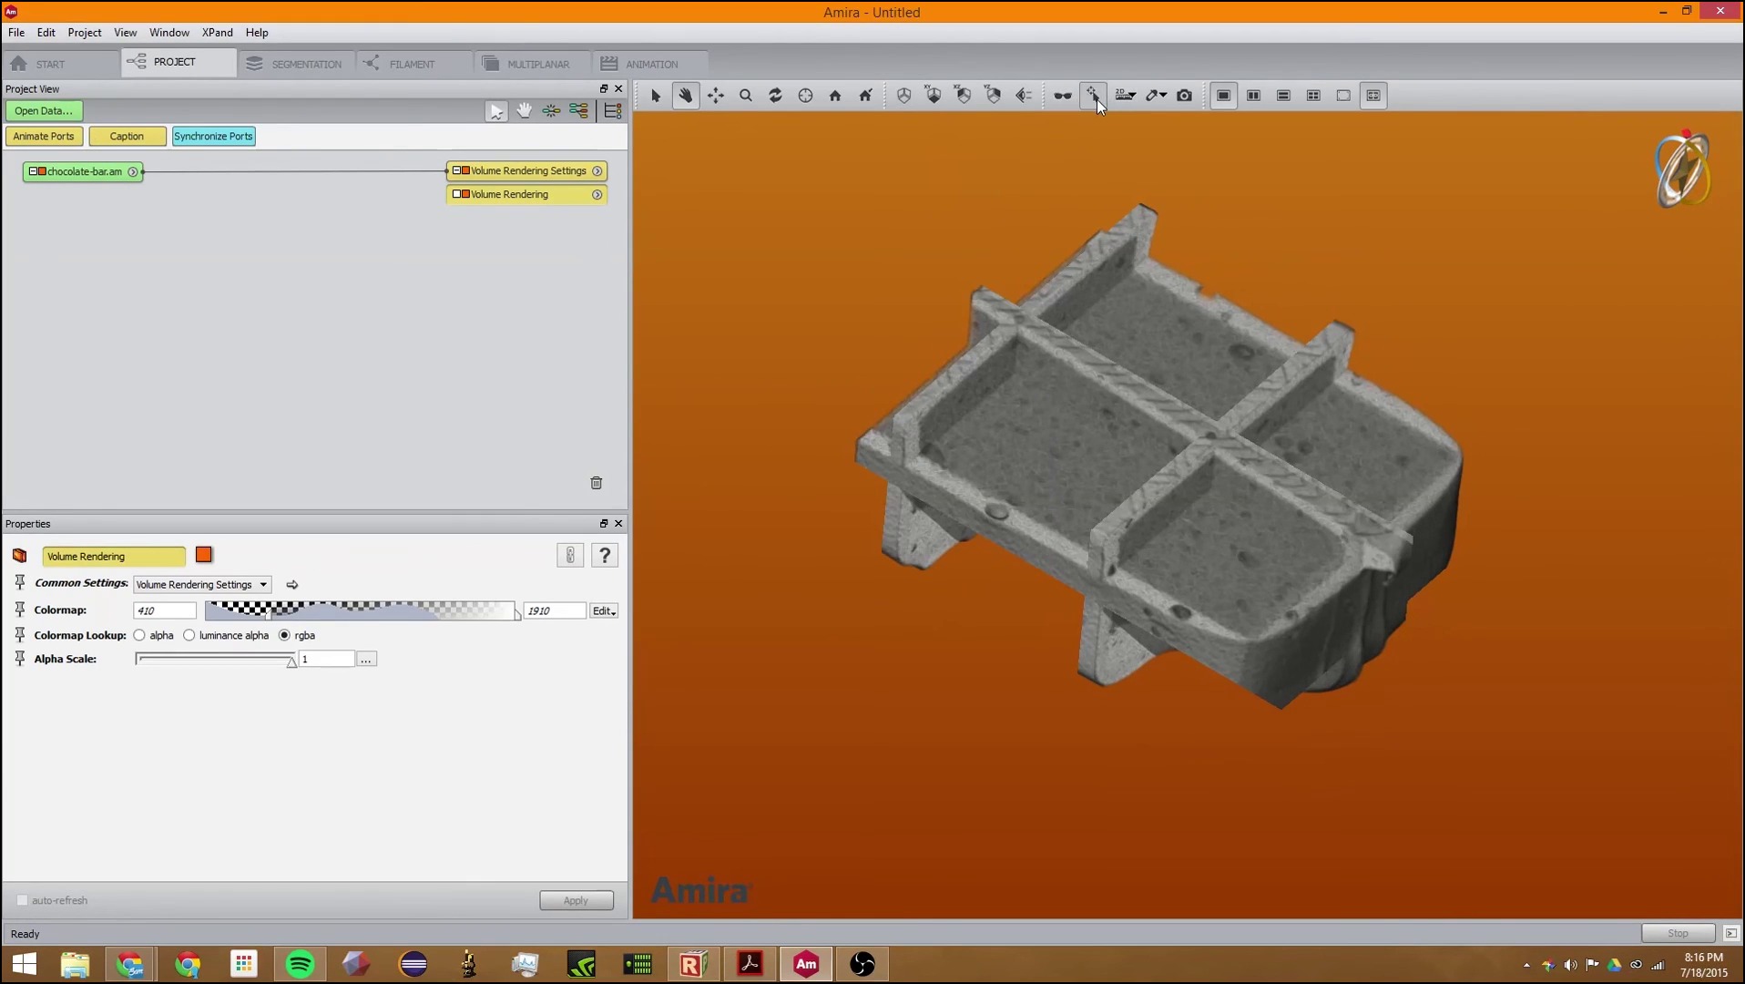
# Step: Draw a 2D length measurement across the bar and bring up the Snapshot settings
pyautogui.click(1126, 96)
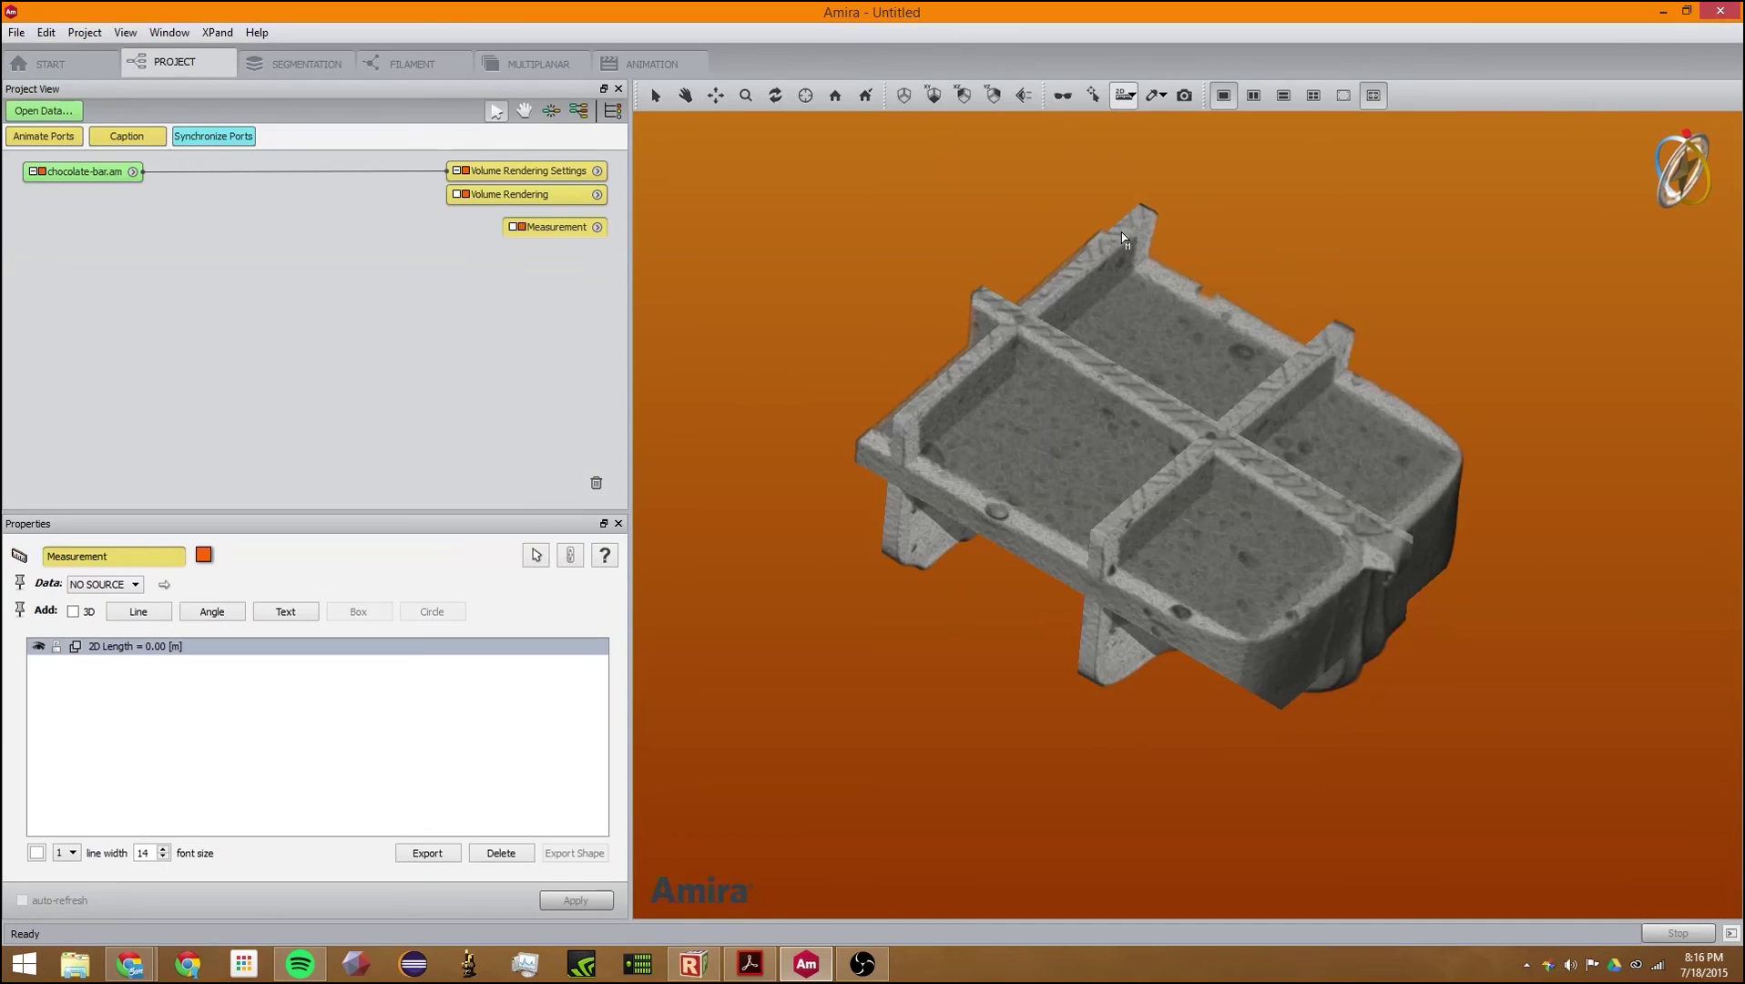
pyautogui.moveTo(1009, 467)
pyautogui.mouseDown()
pyautogui.moveTo(1070, 474)
pyautogui.moveTo(1134, 113)
pyautogui.mouseUp()
pyautogui.click(1163, 96)
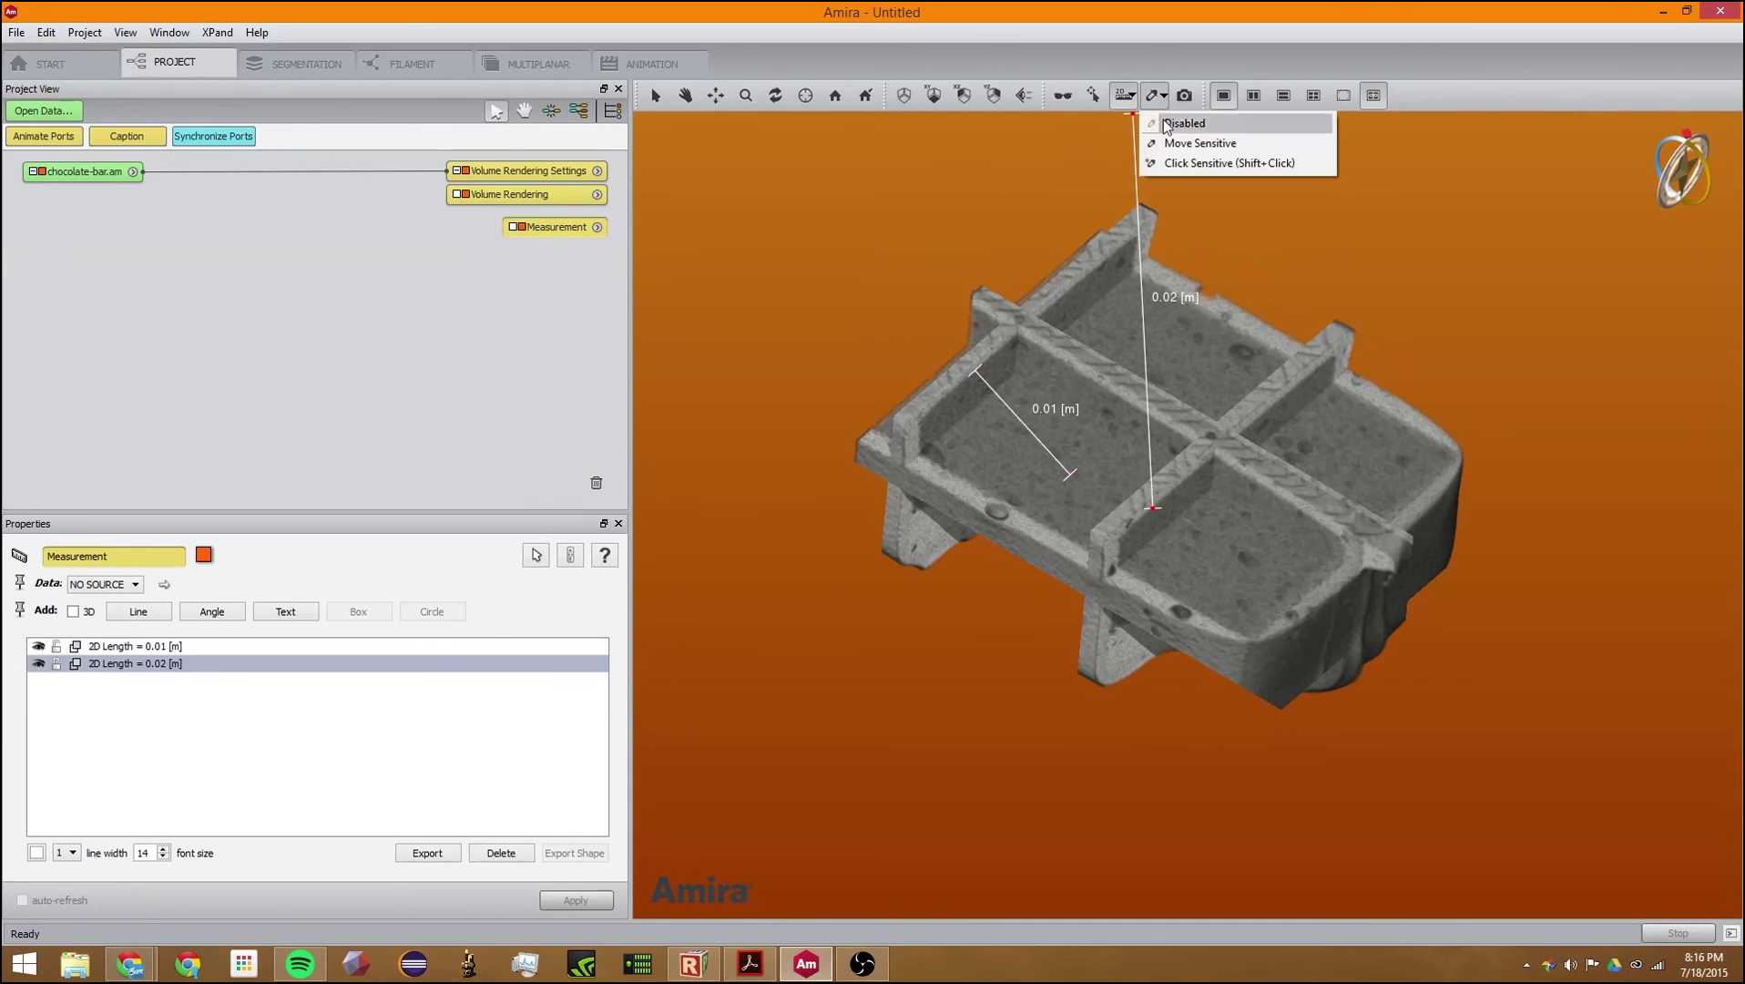
pyautogui.click(1181, 122)
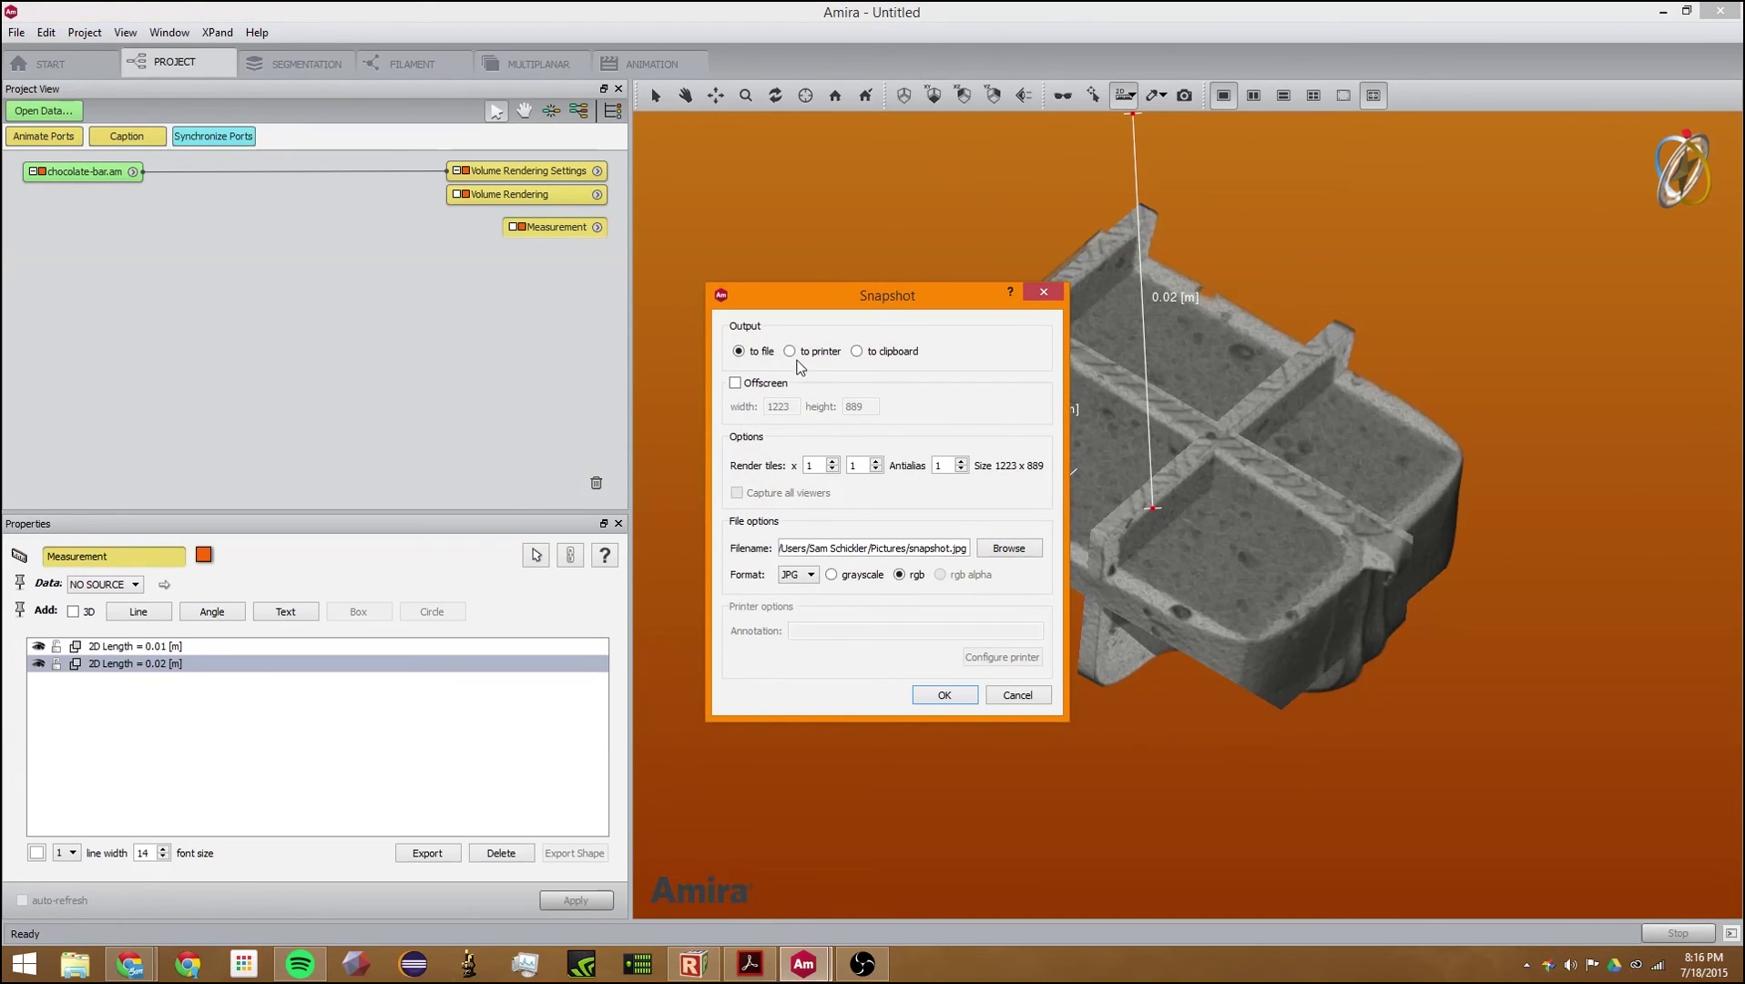
# Step: Enable Offscreen snapshot rendering, confirm, cancel the overwrite warning, and stretch the second length to 0.04 m
pyautogui.click(760, 386)
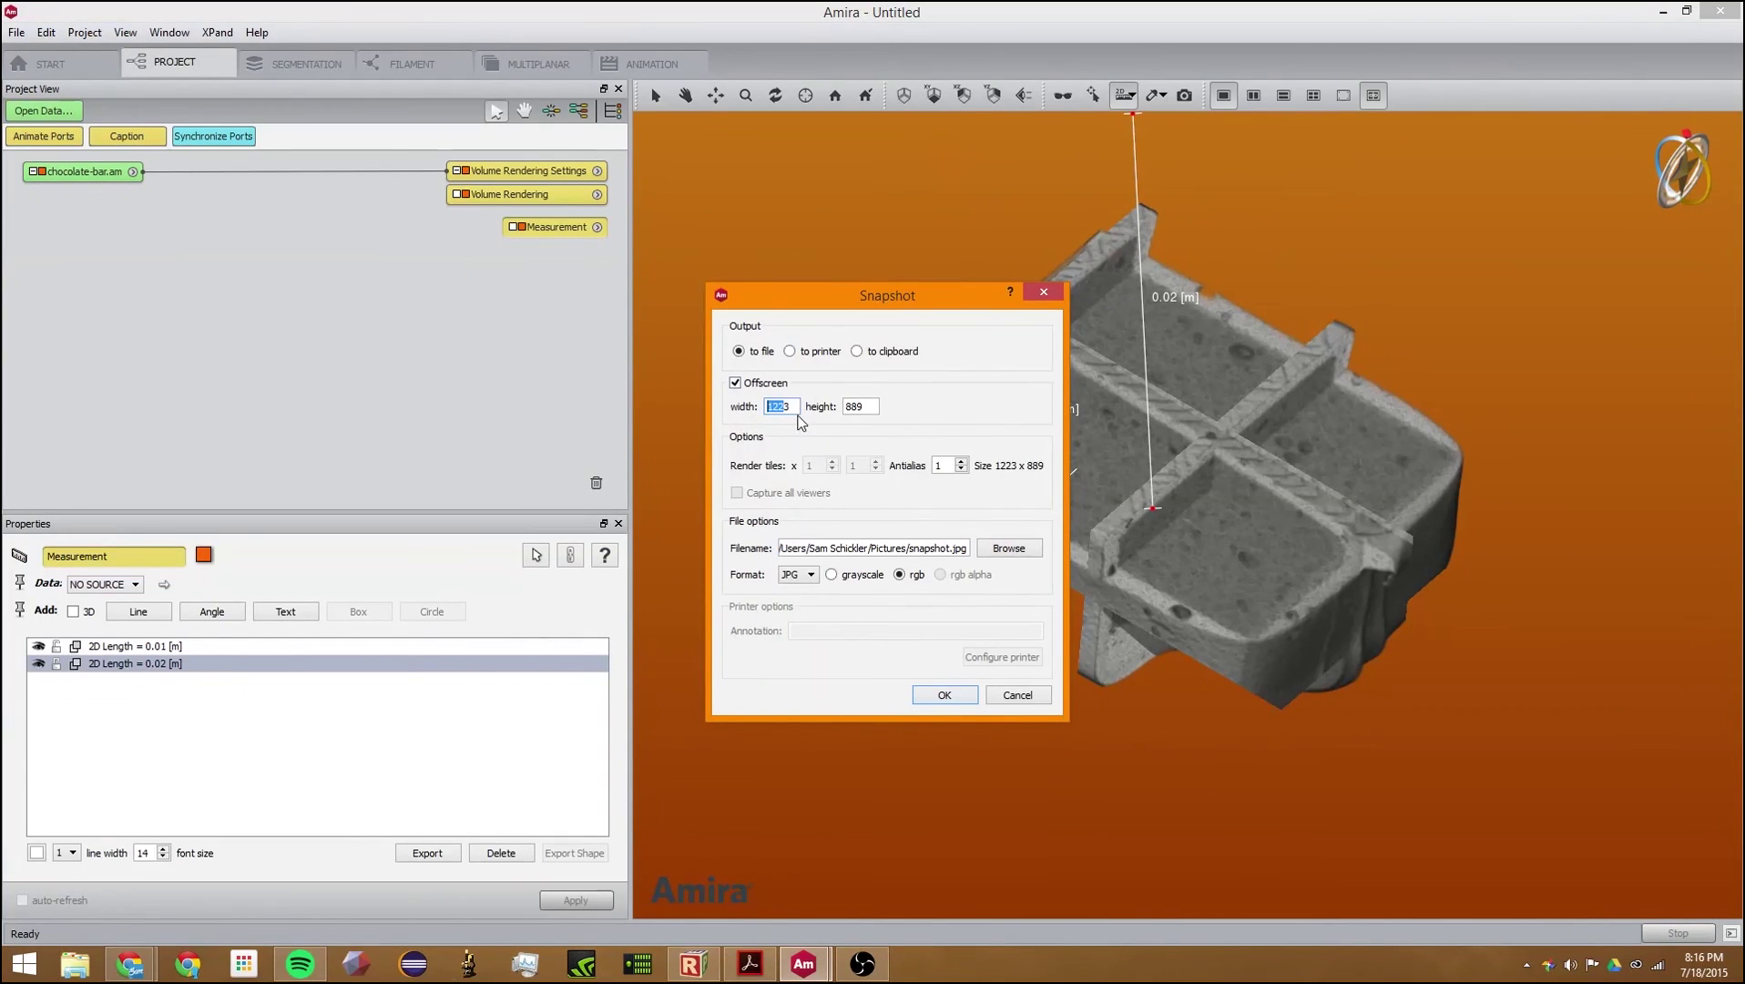
pyautogui.doubleClick(789, 407)
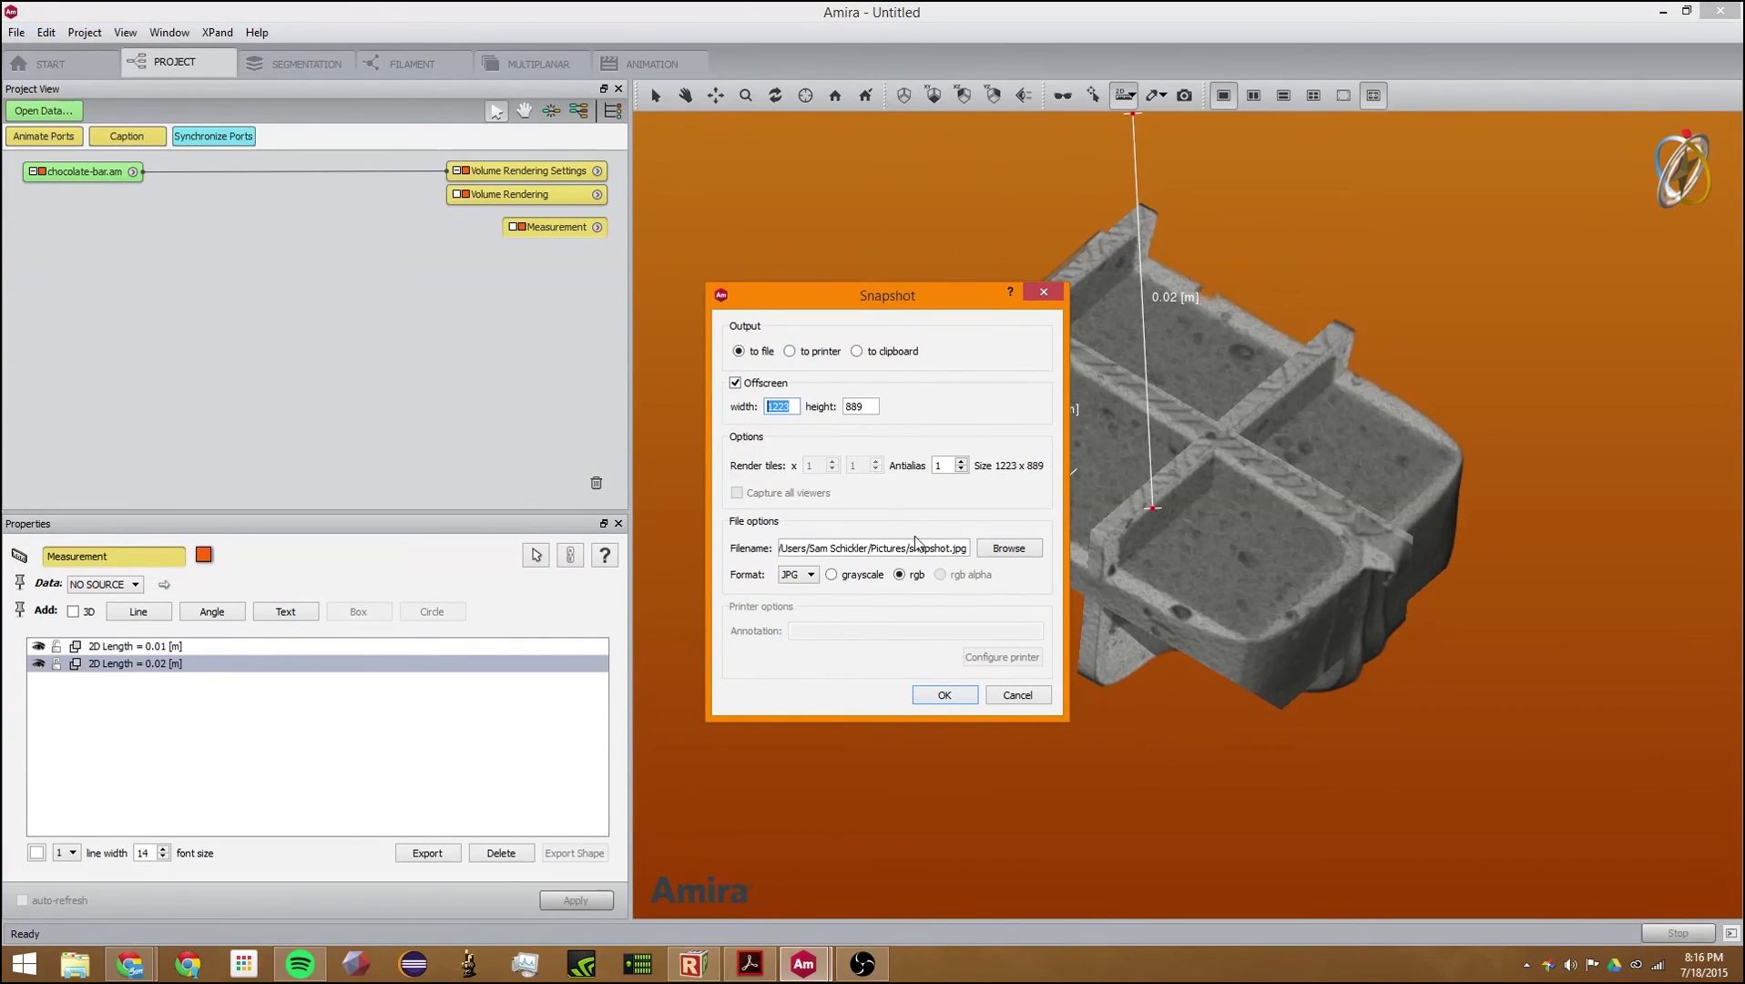
pyautogui.click(961, 695)
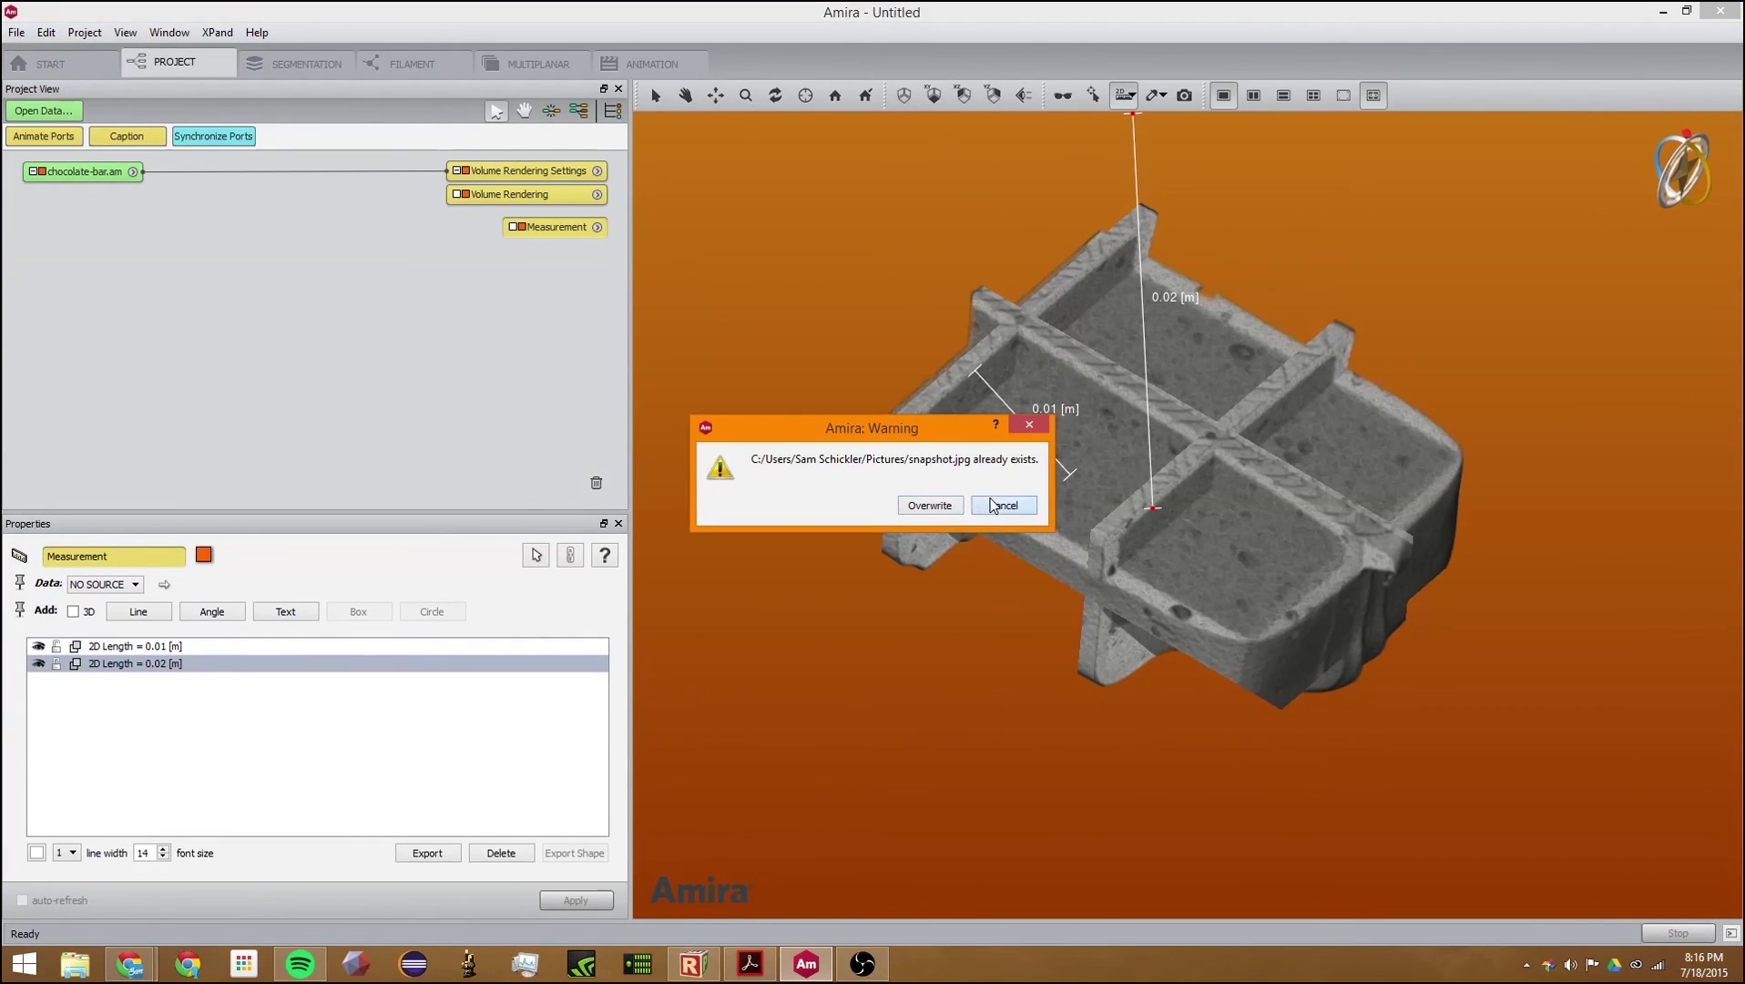
pyautogui.click(986, 503)
pyautogui.moveTo(1133, 114); pyautogui.dragTo(705, 123)
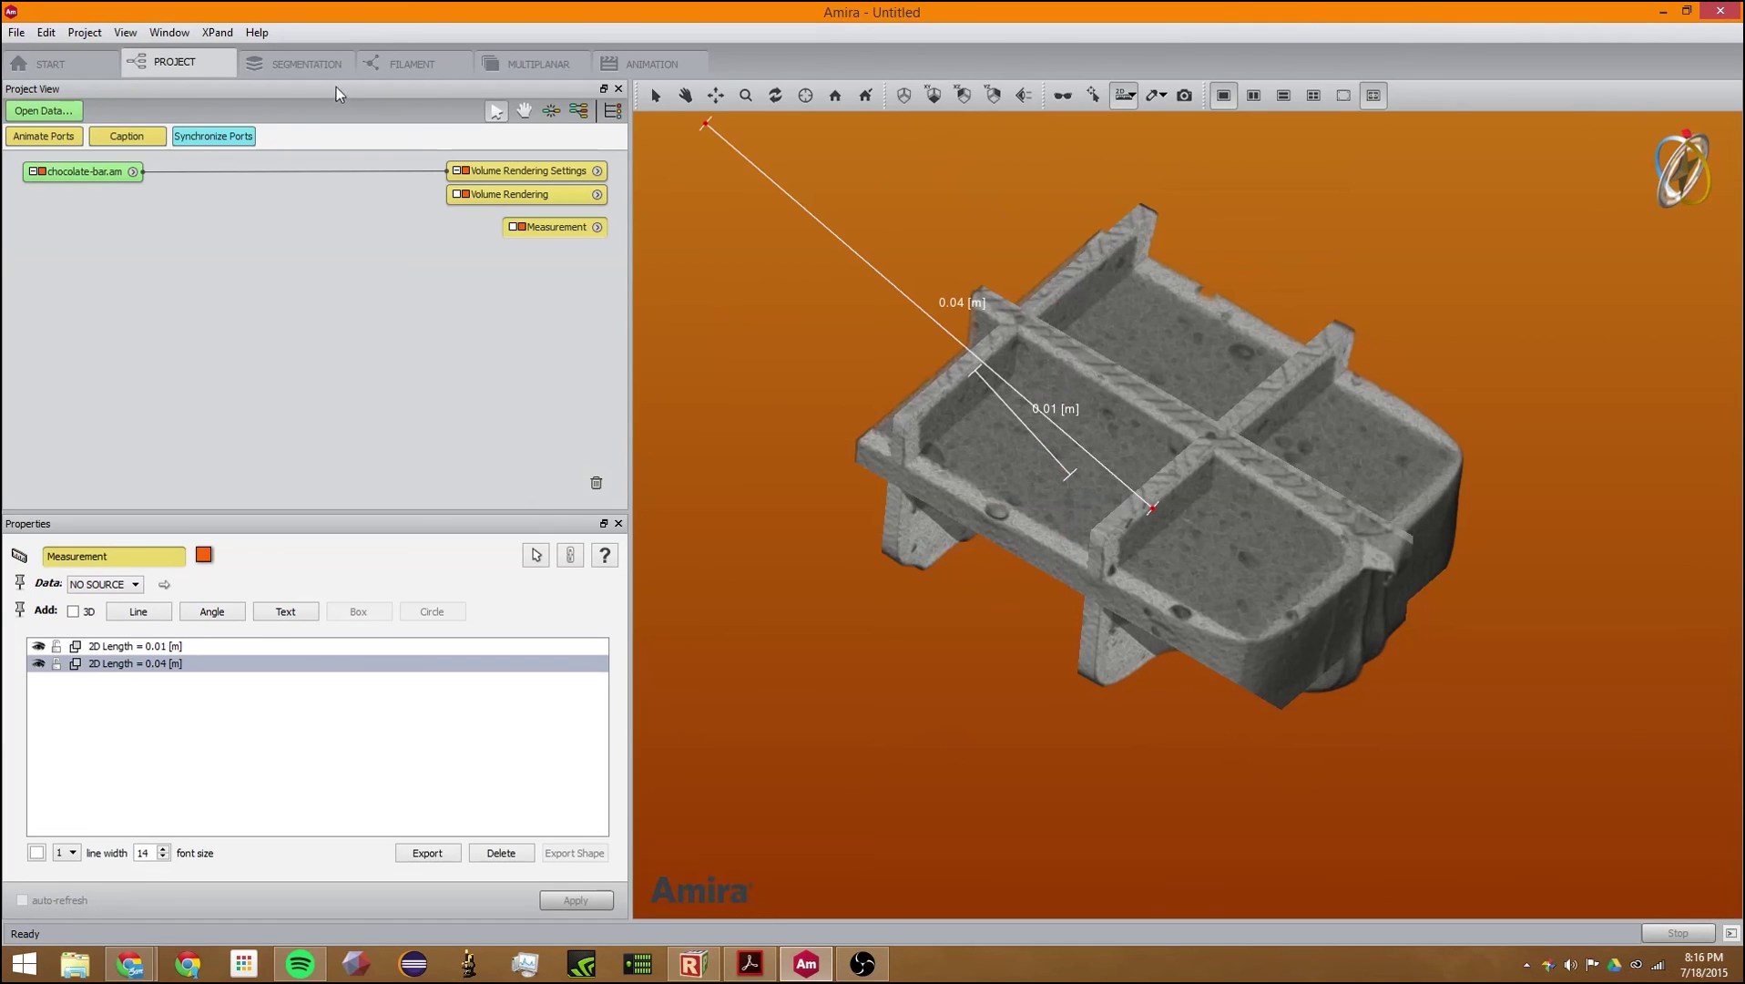
# Step: Select chocolate-bar.am in the Project View and bring up its list of attachable modules
pyautogui.rightClick(162, 288)
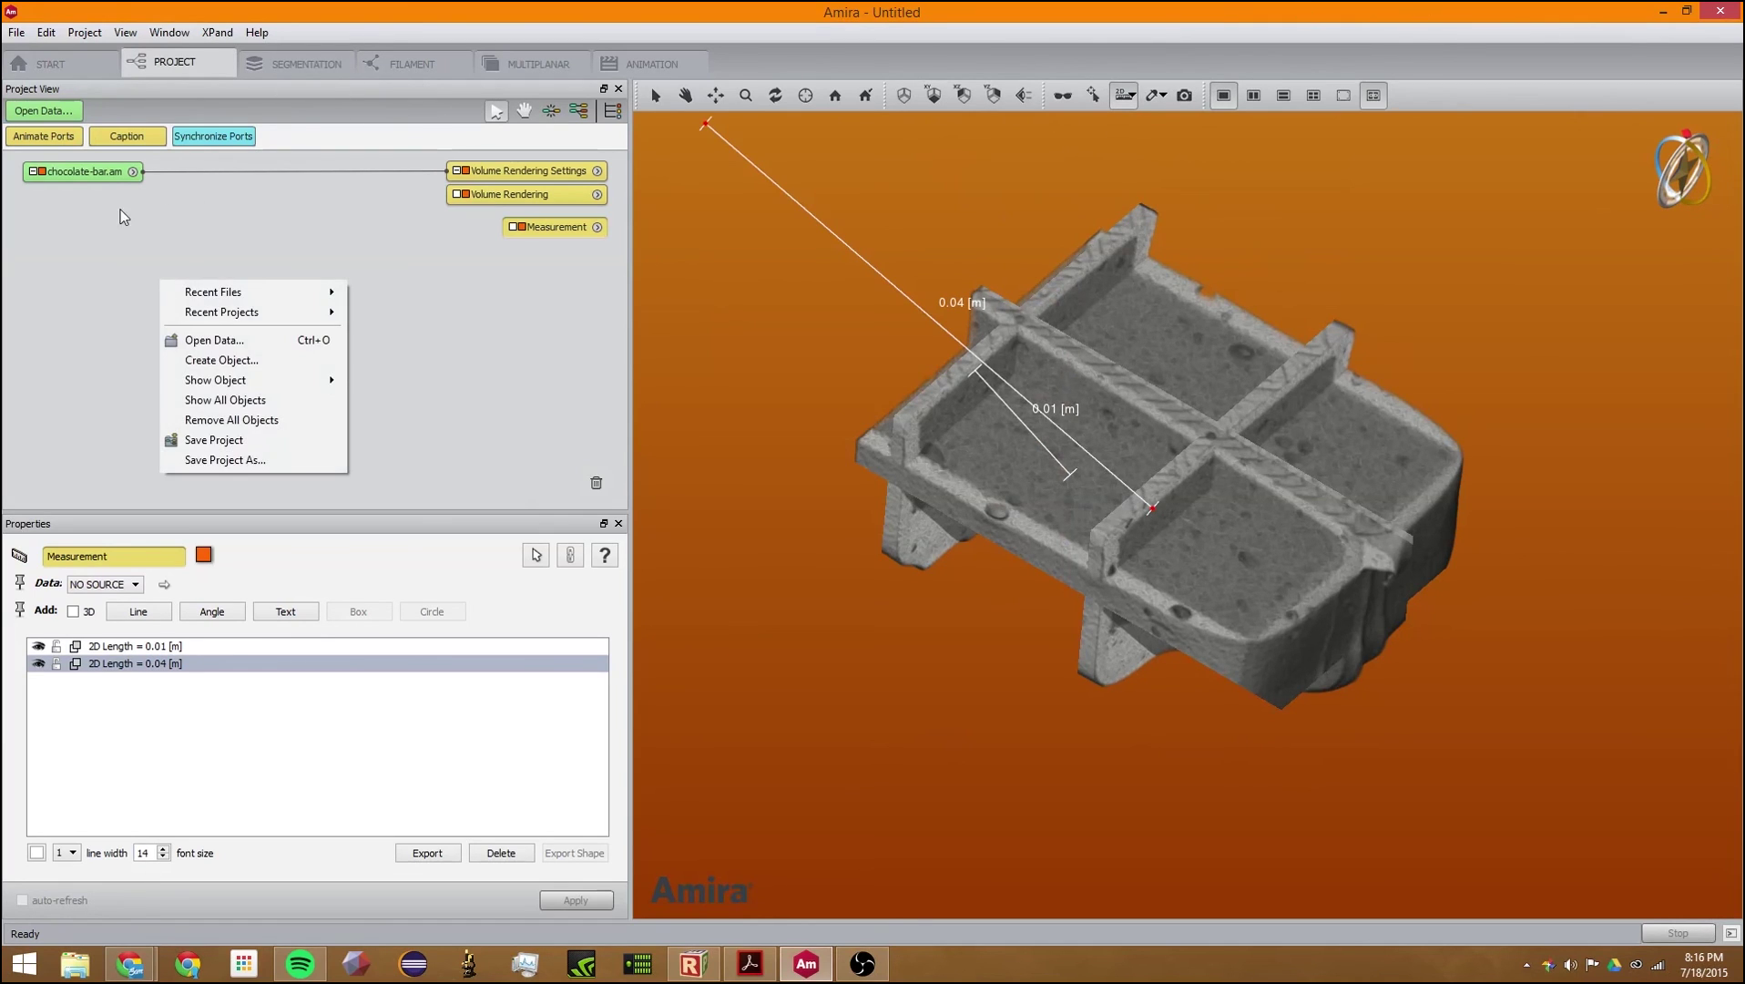
pyautogui.click(115, 172)
pyautogui.rightClick(114, 172)
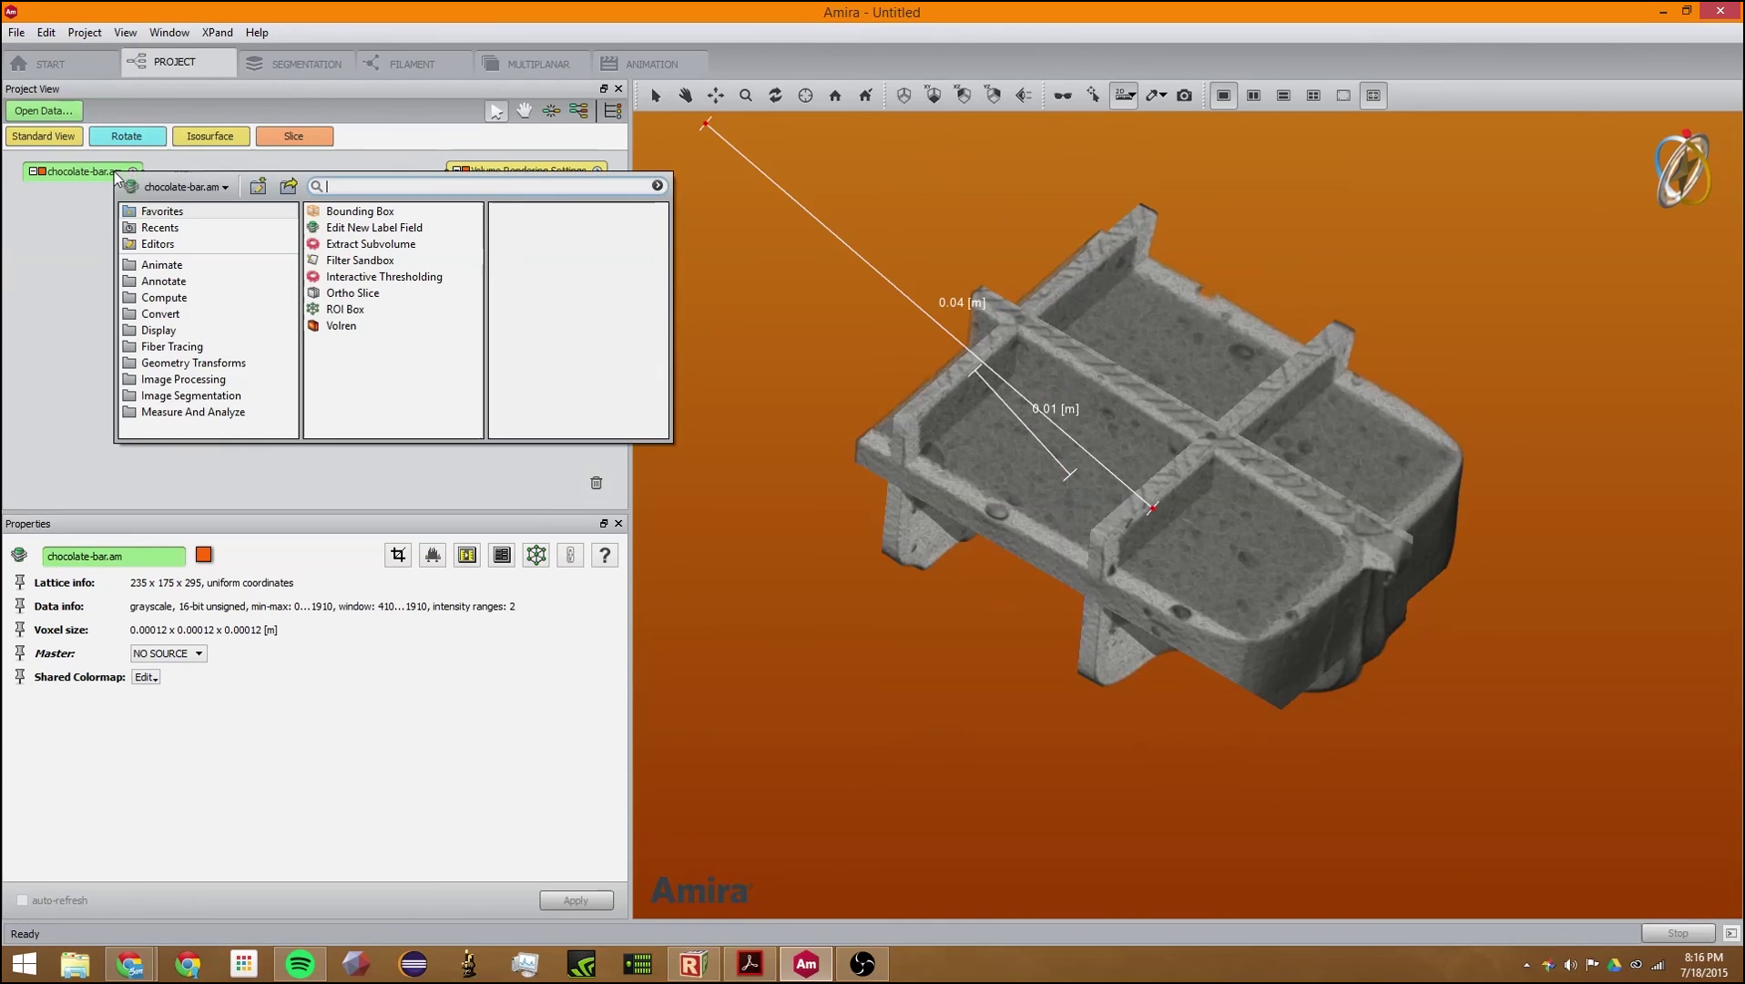